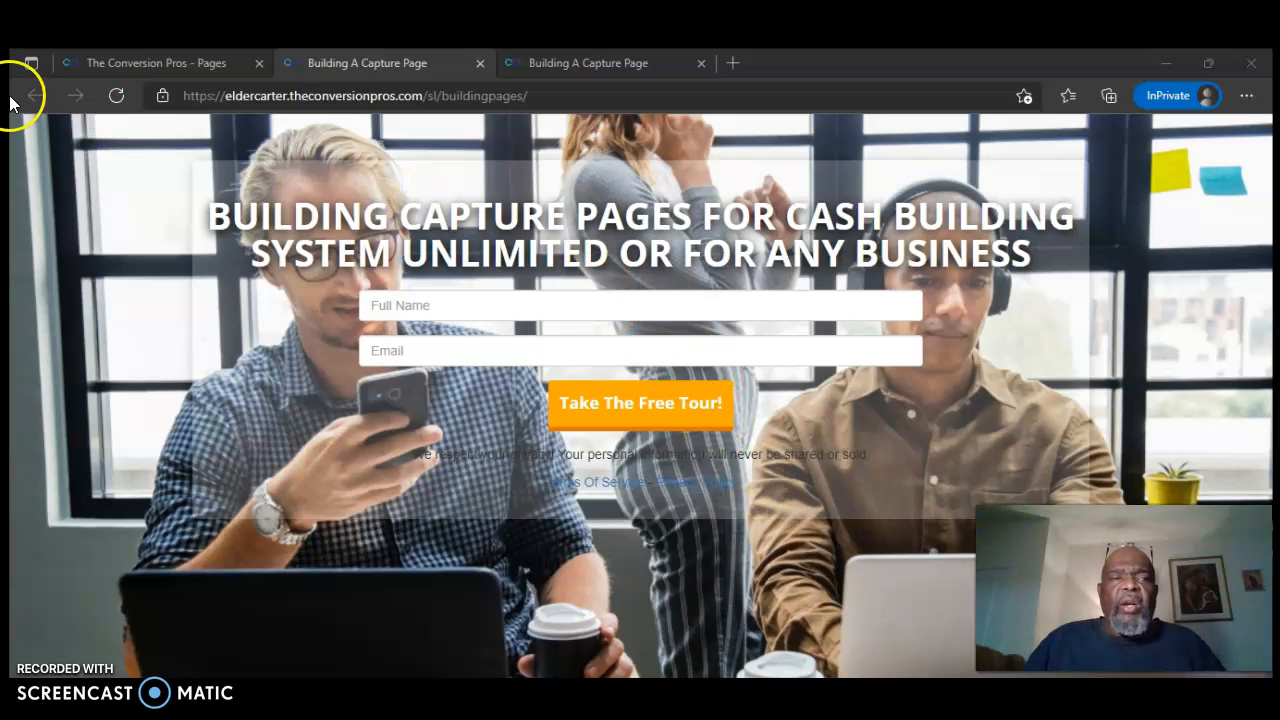
Step: Return to The Conversion Pros portal, close the page link dialog and open the members portal home page
click(180, 62)
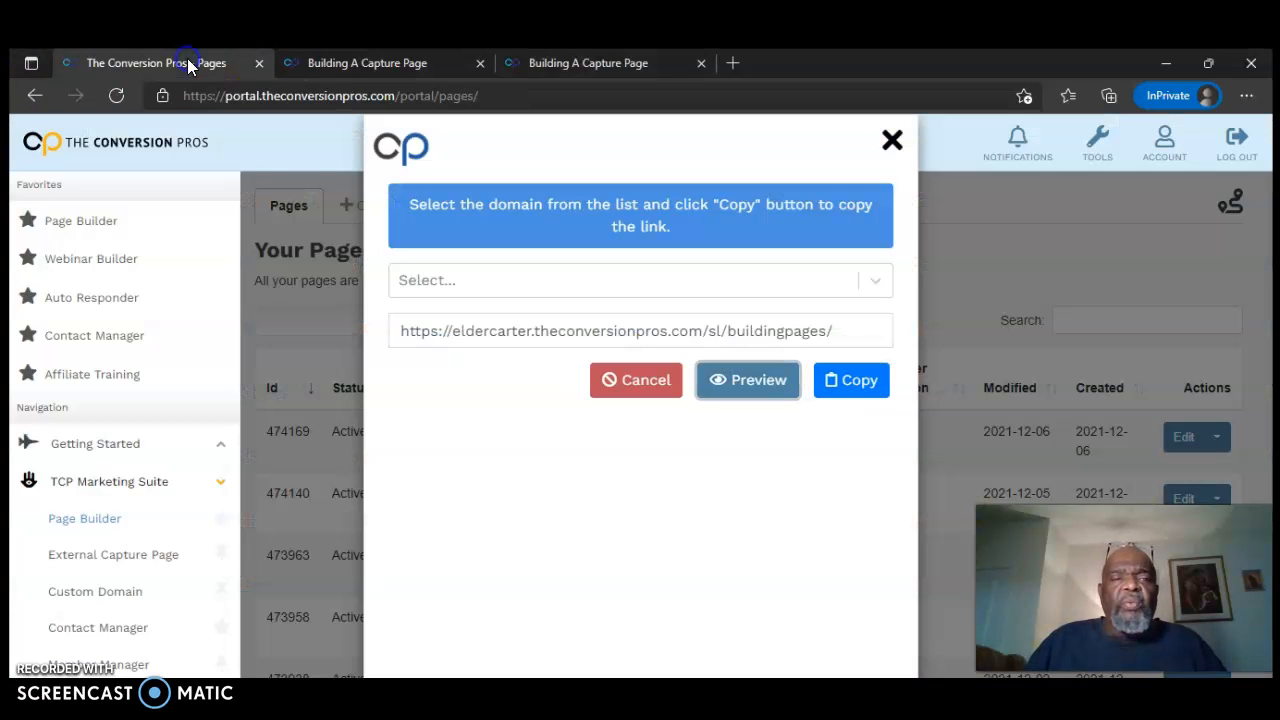
click(888, 142)
click(157, 150)
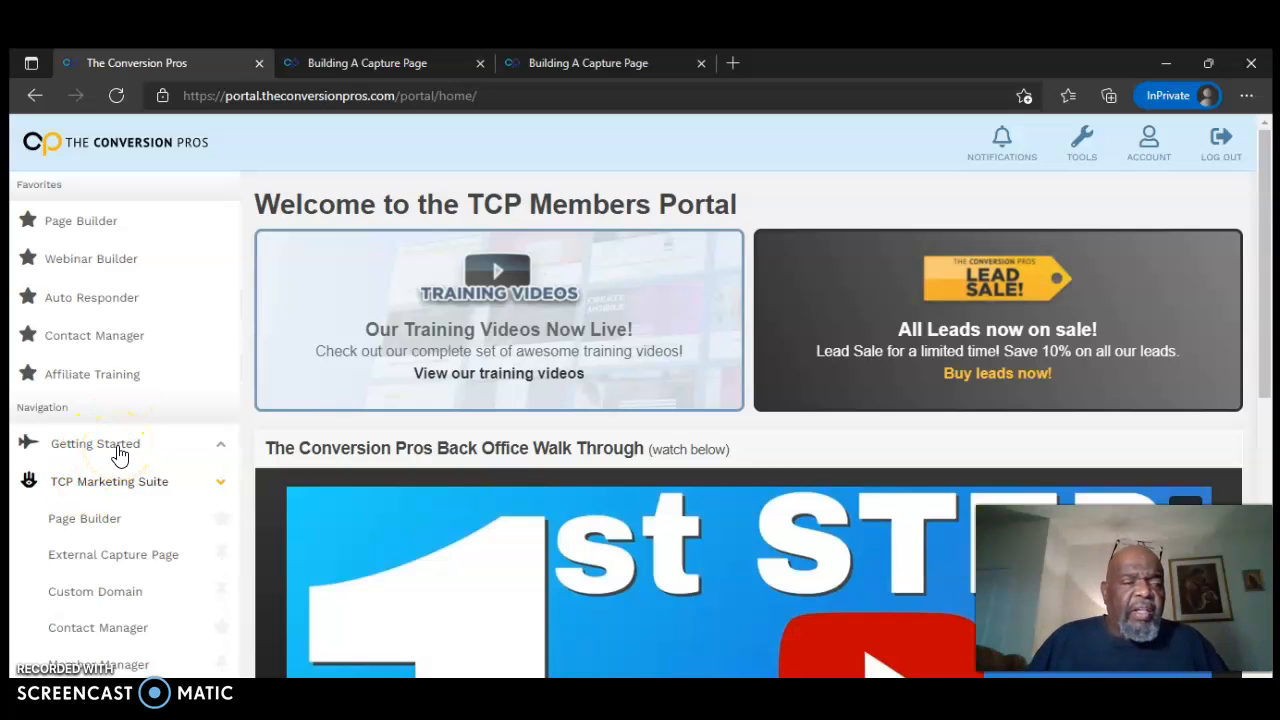
click(108, 490)
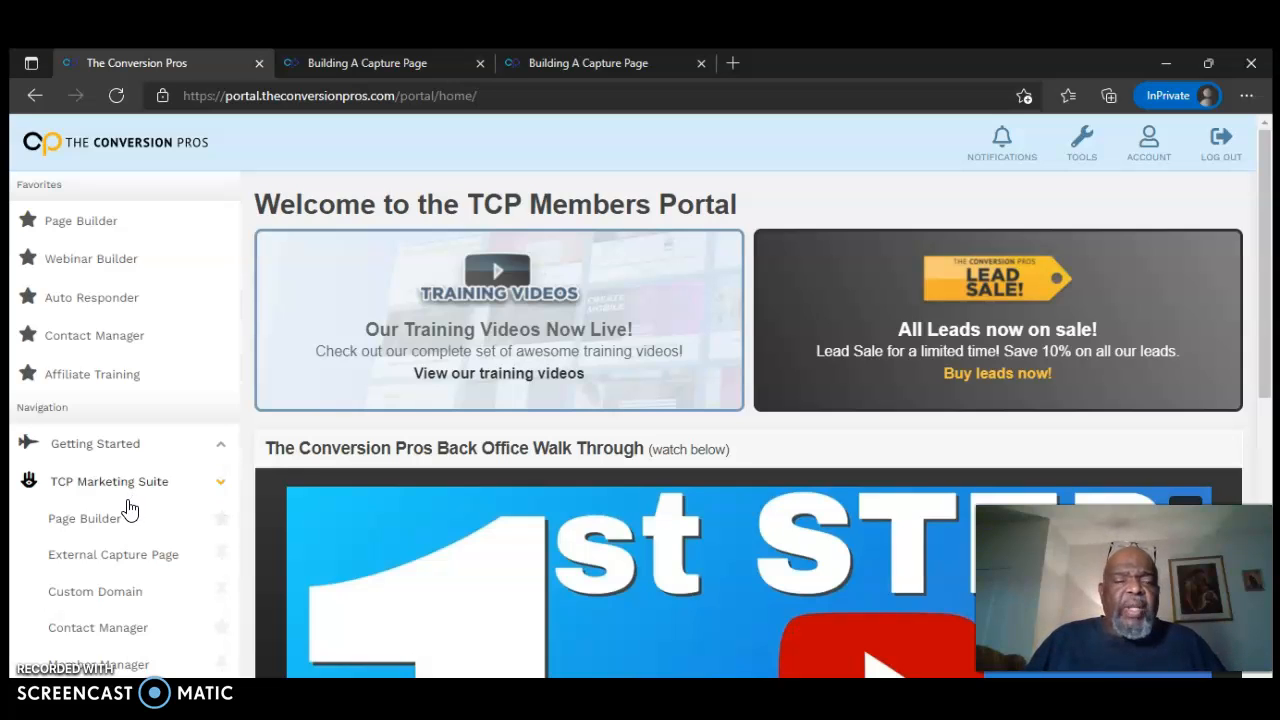
click(118, 508)
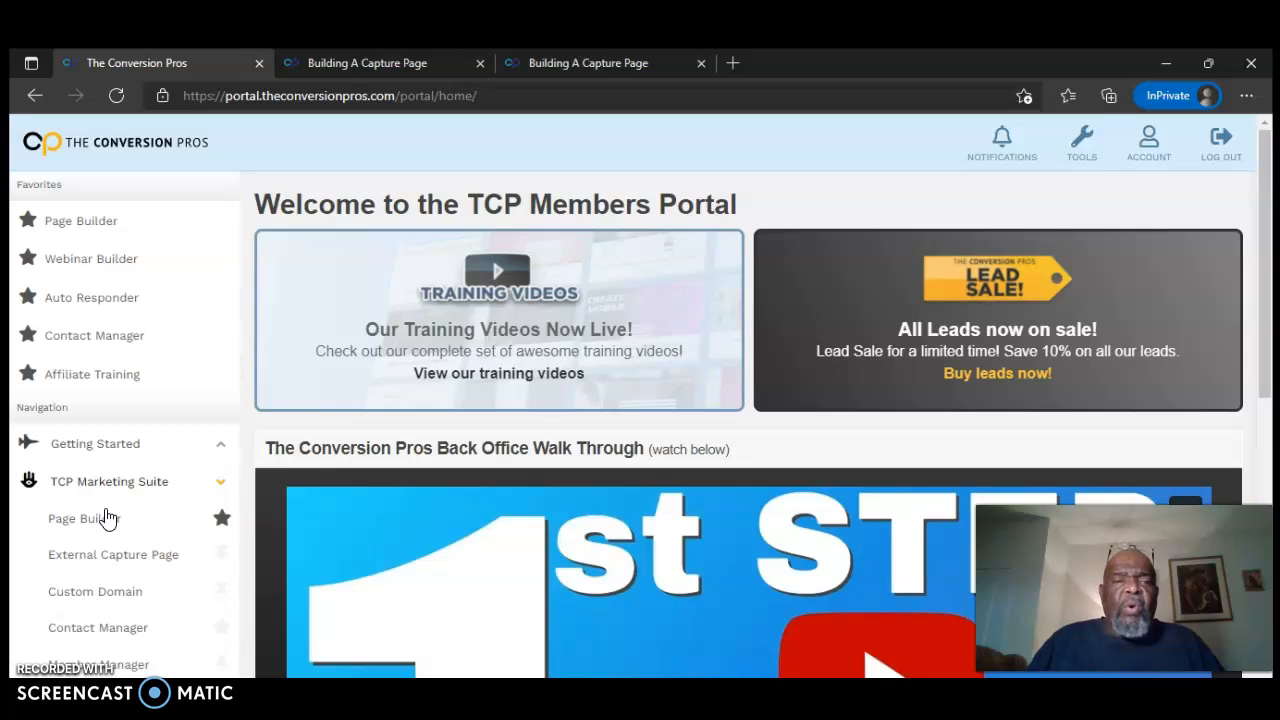
Step: Open the Page Builder, dismiss the guided tour prompt and start creating a new page
click(86, 230)
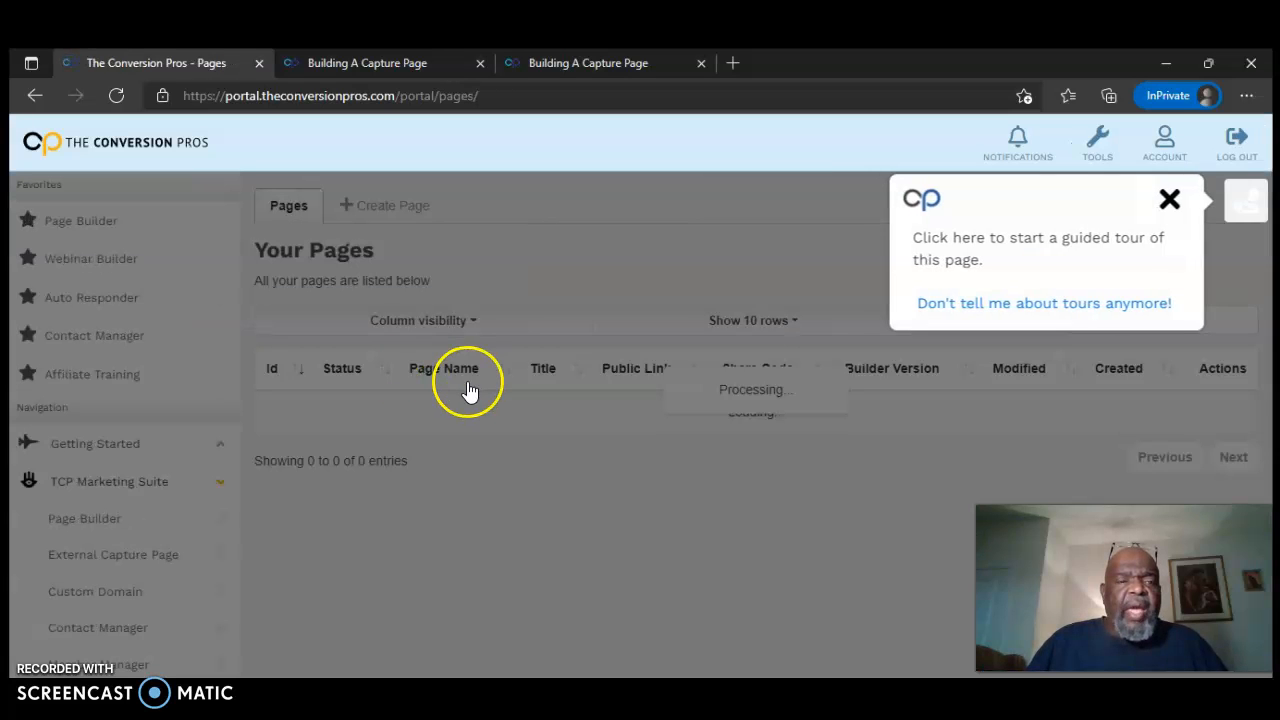
click(1169, 199)
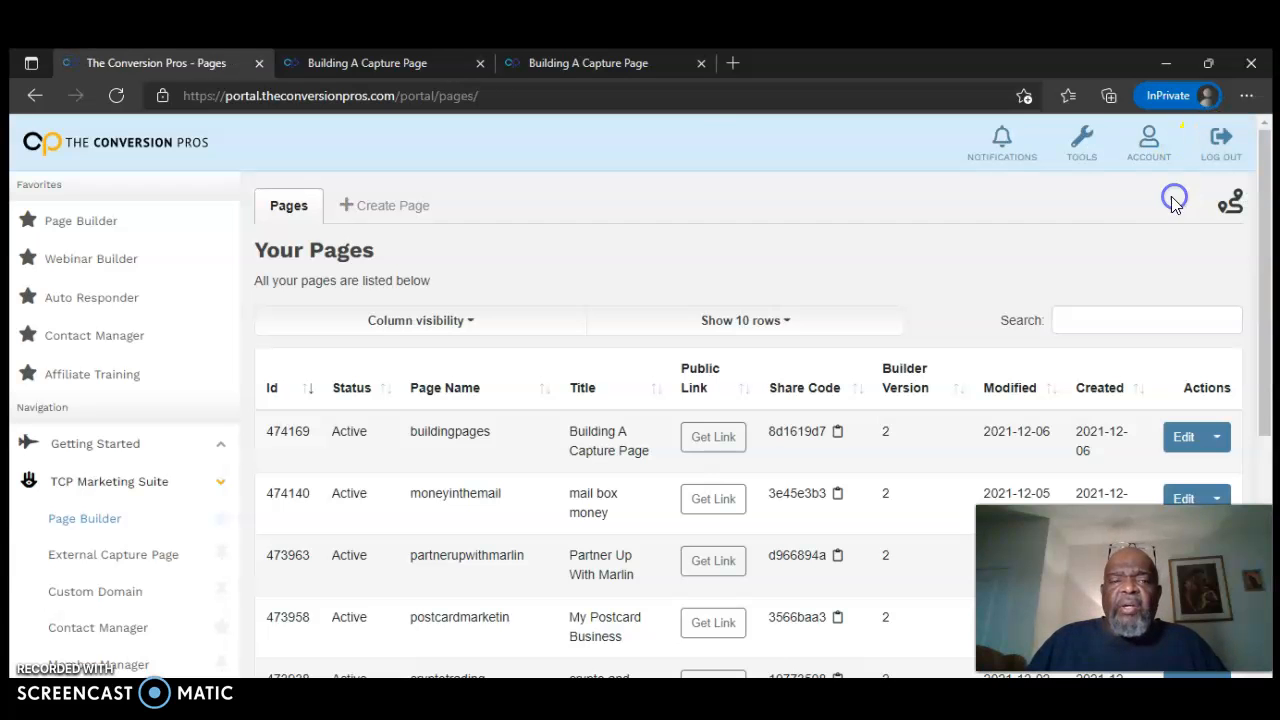
click(372, 207)
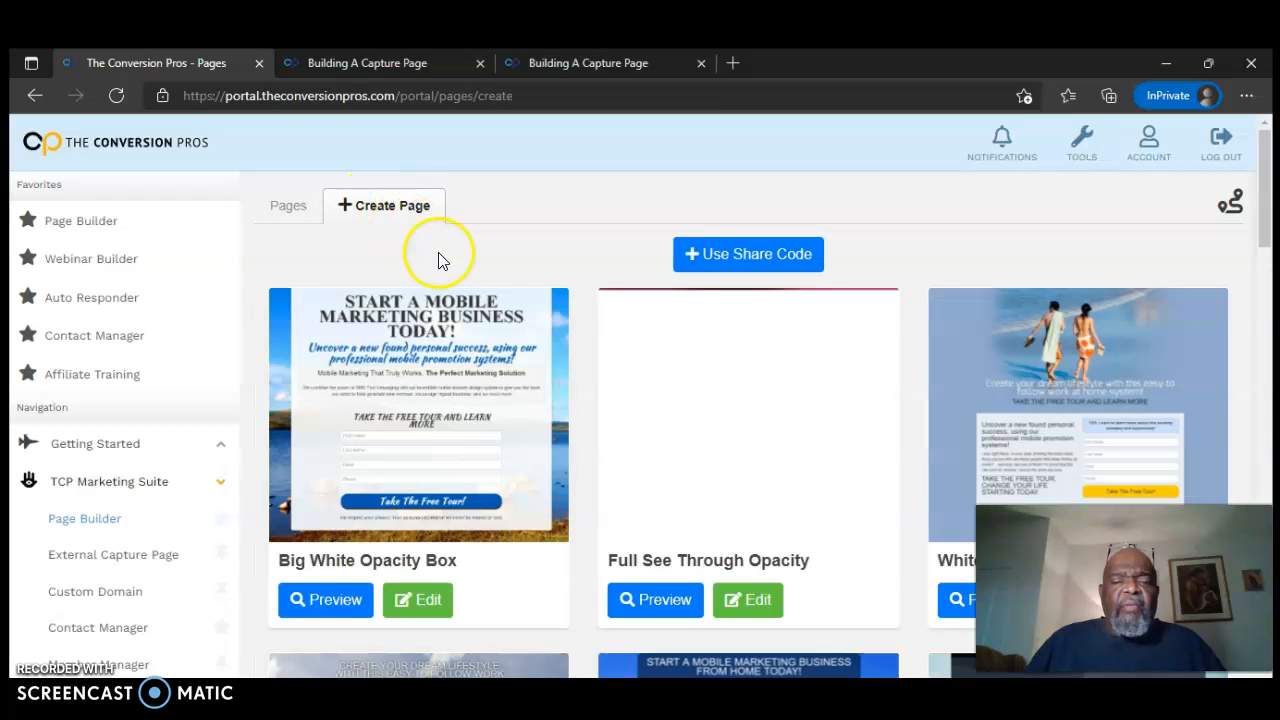
Step: Browse the capture page templates and open the Full See Through Opacity template for editing
scroll(622, 374, down, 5)
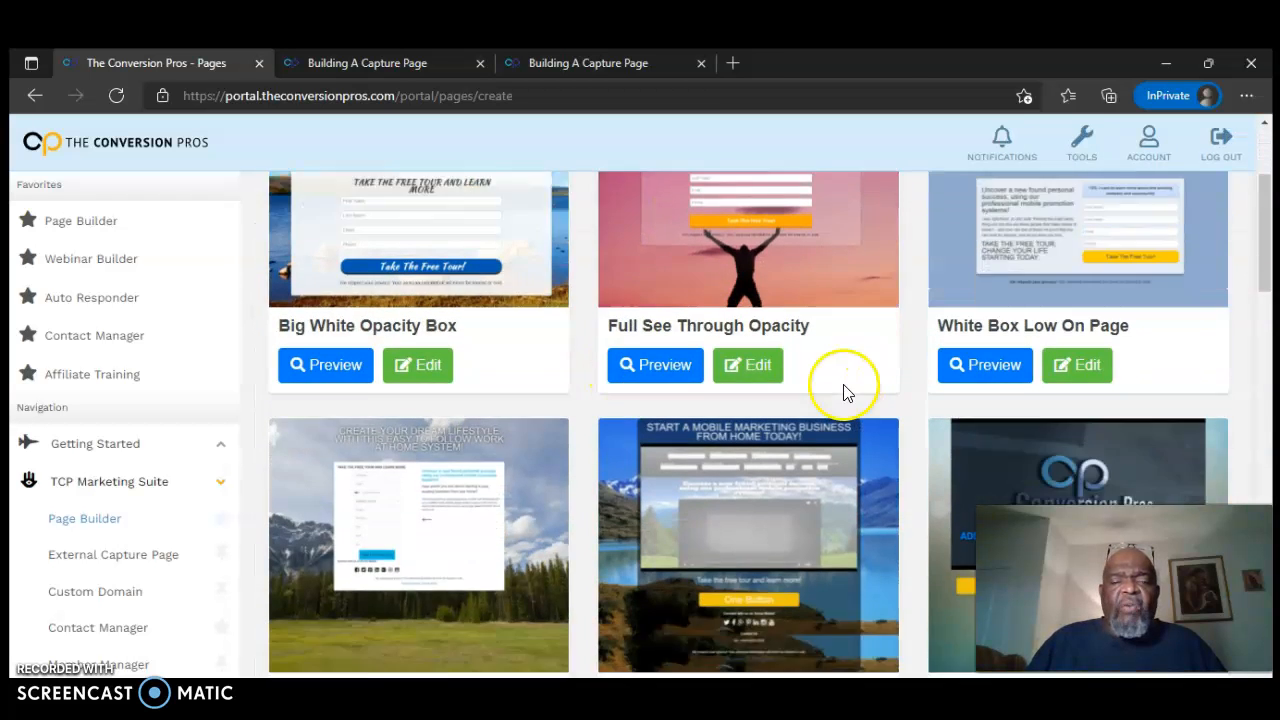
scroll(843, 384, down, 2)
scroll(845, 390, up, 2)
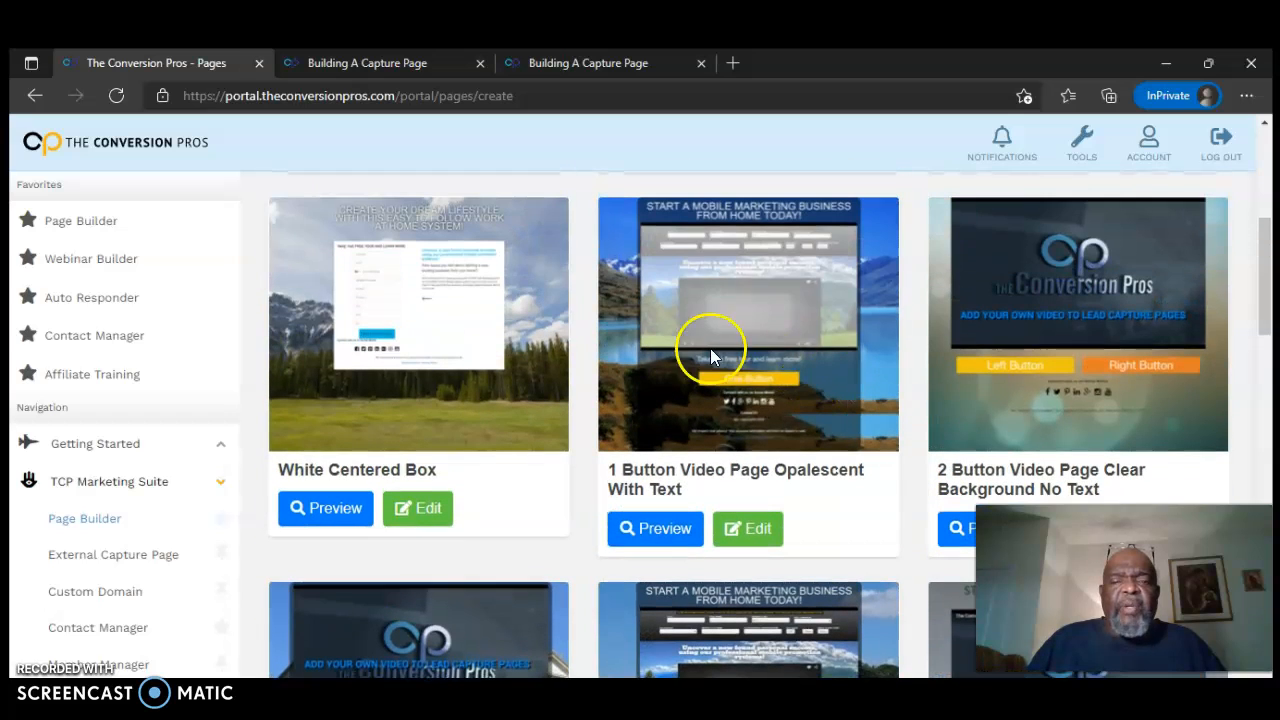
scroll(1071, 351, down, 2)
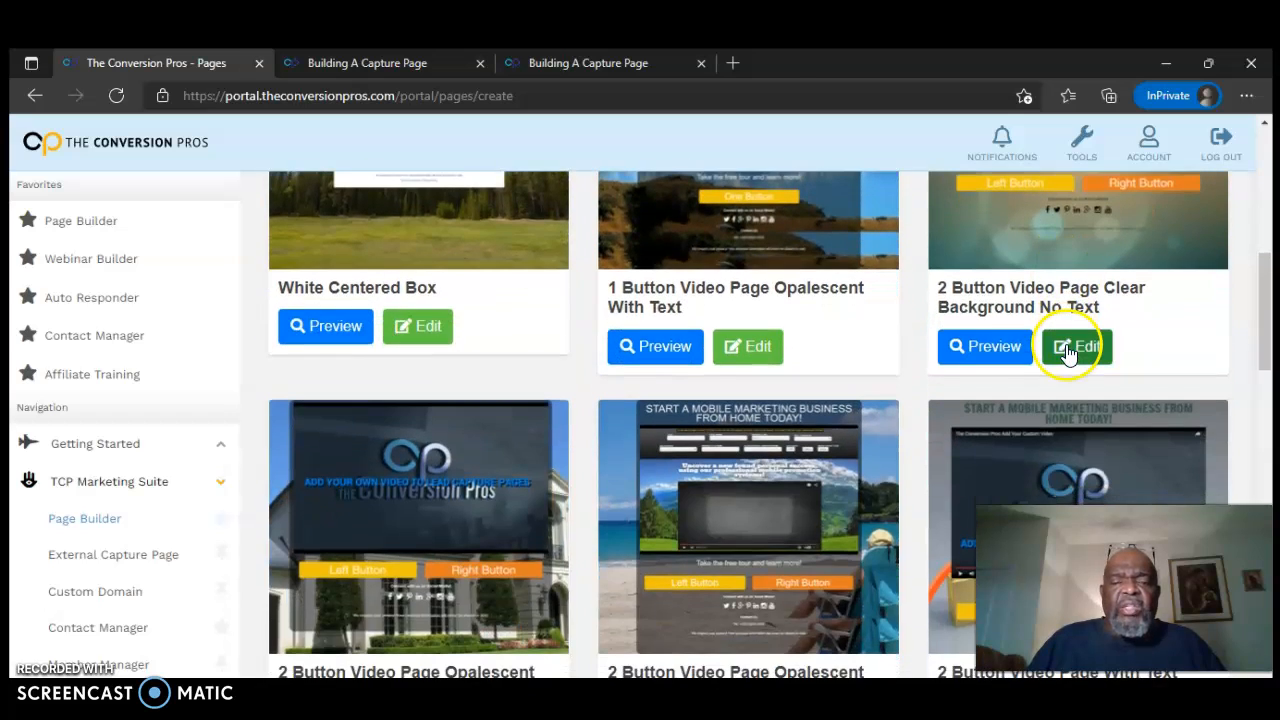
scroll(850, 420, down, 3)
scroll(843, 420, up, 8)
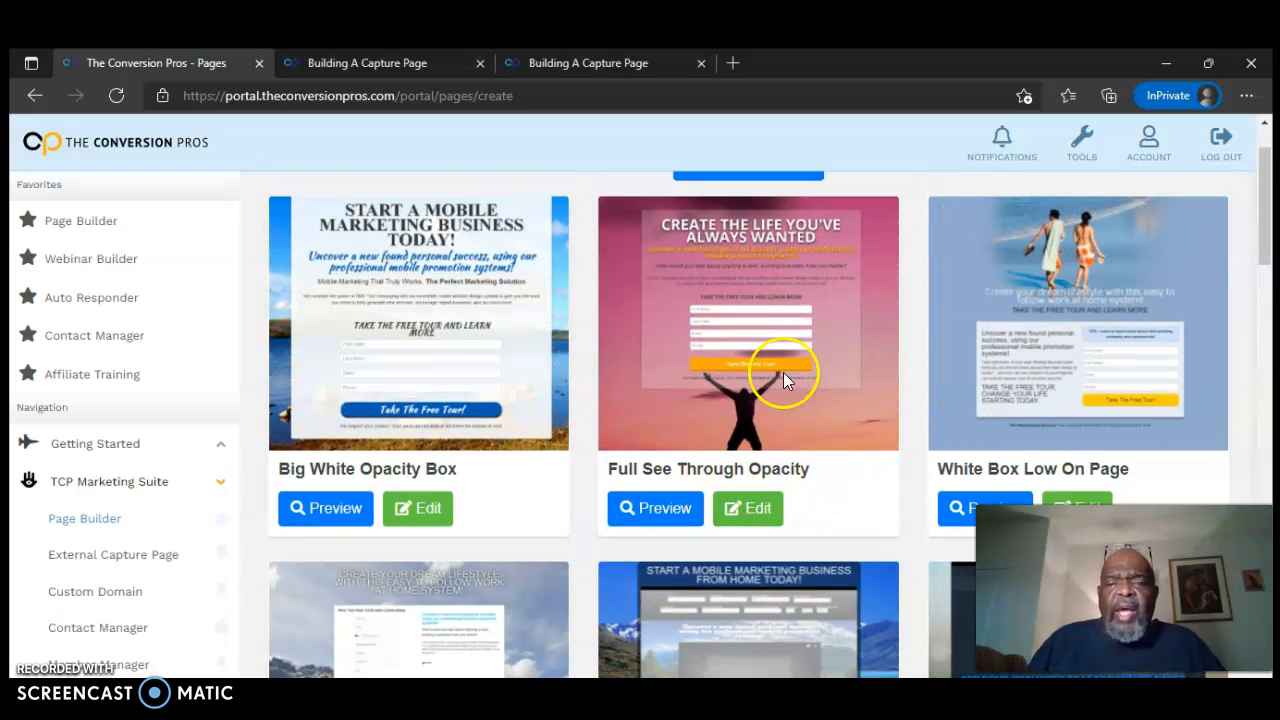
click(762, 509)
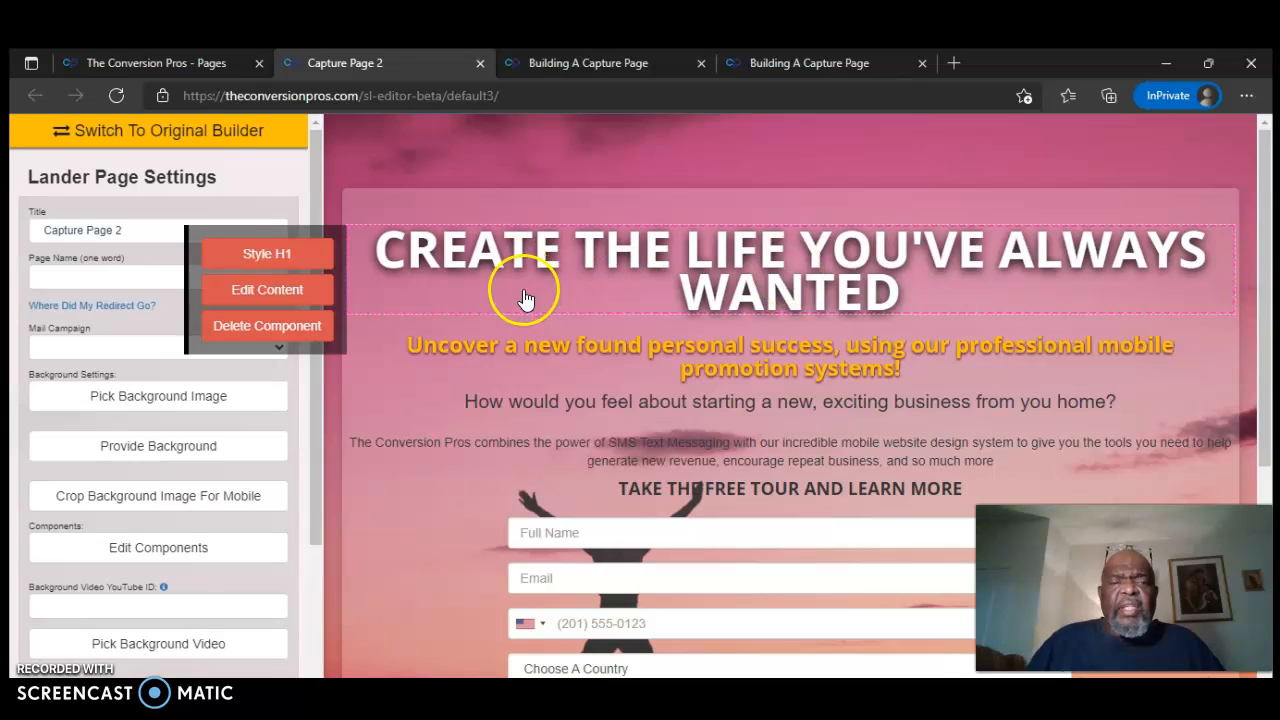
Step: Set the capture page's title to "Capture Page For You"
drag(152, 230, 36, 228)
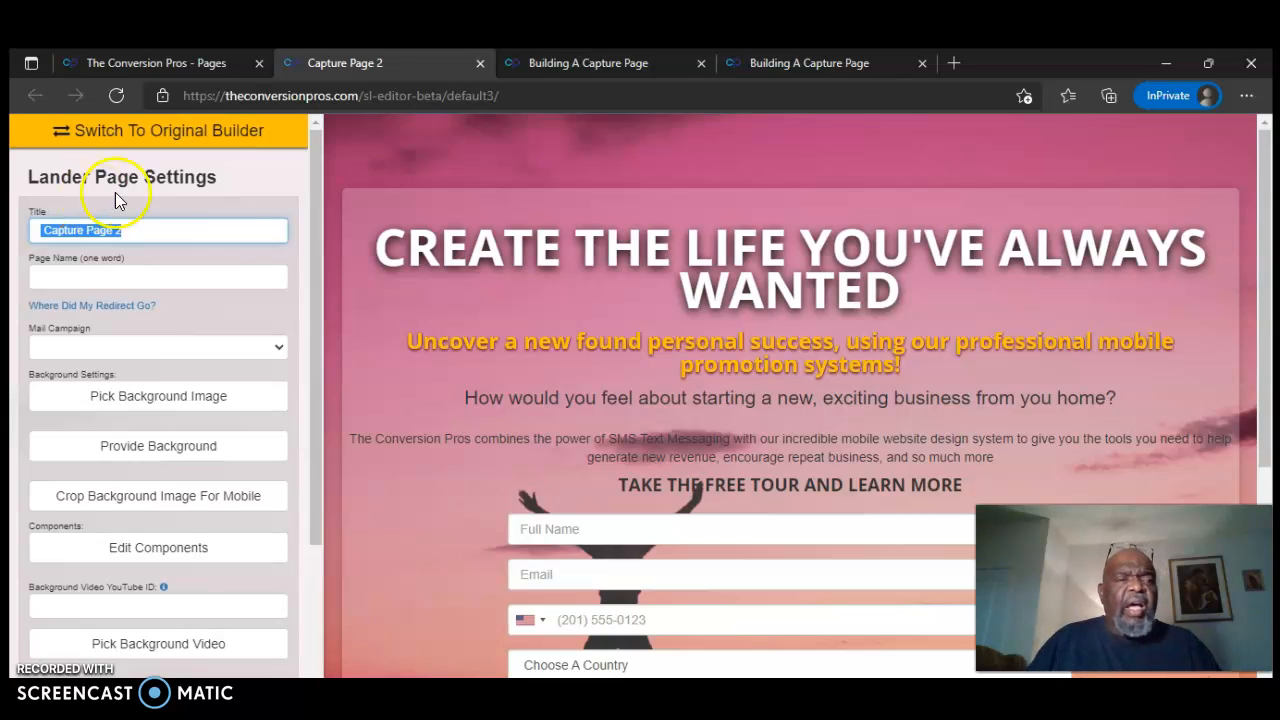
click(186, 233)
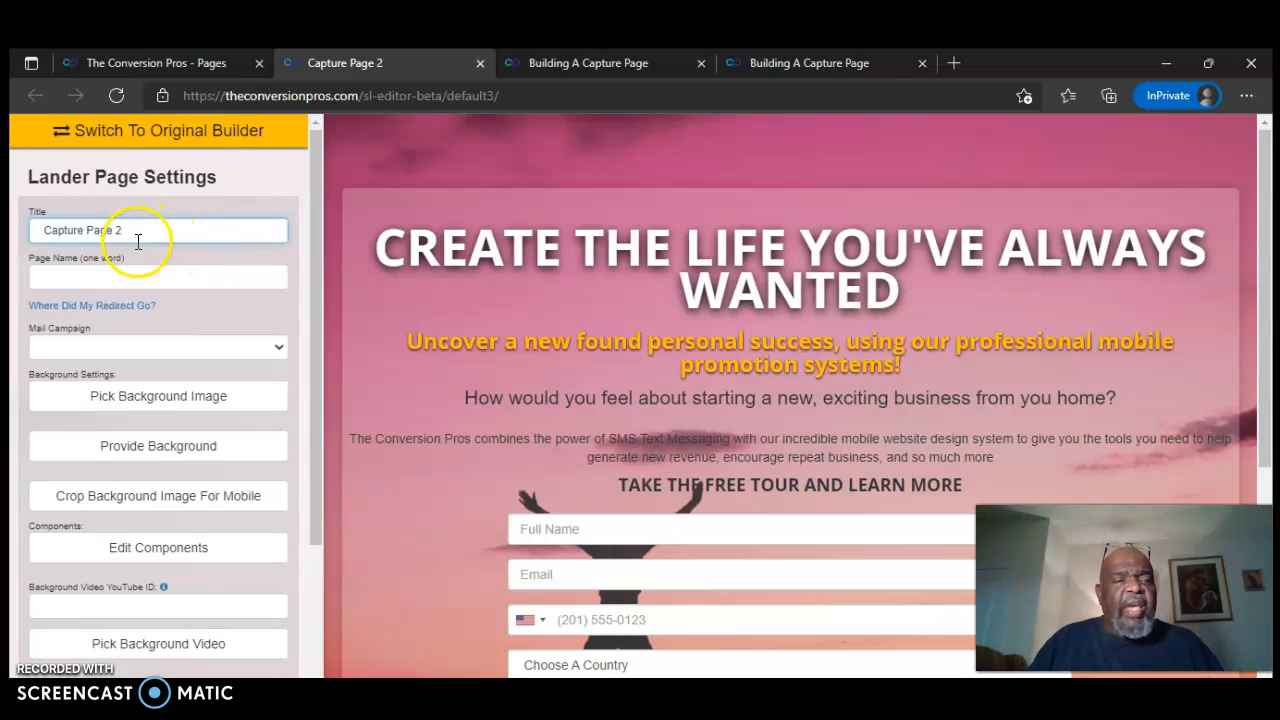
drag(138, 236, 117, 233)
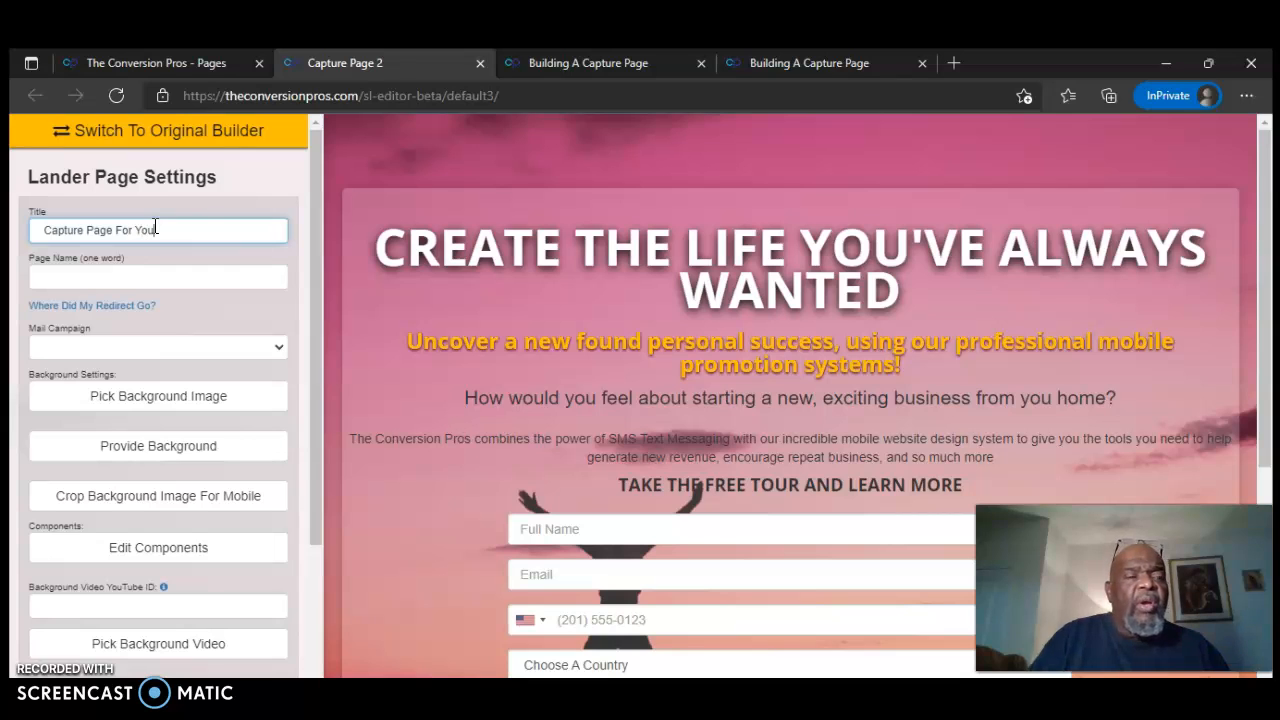
Step: Set the one-word page name to "capturepage" and save the page
click(144, 277)
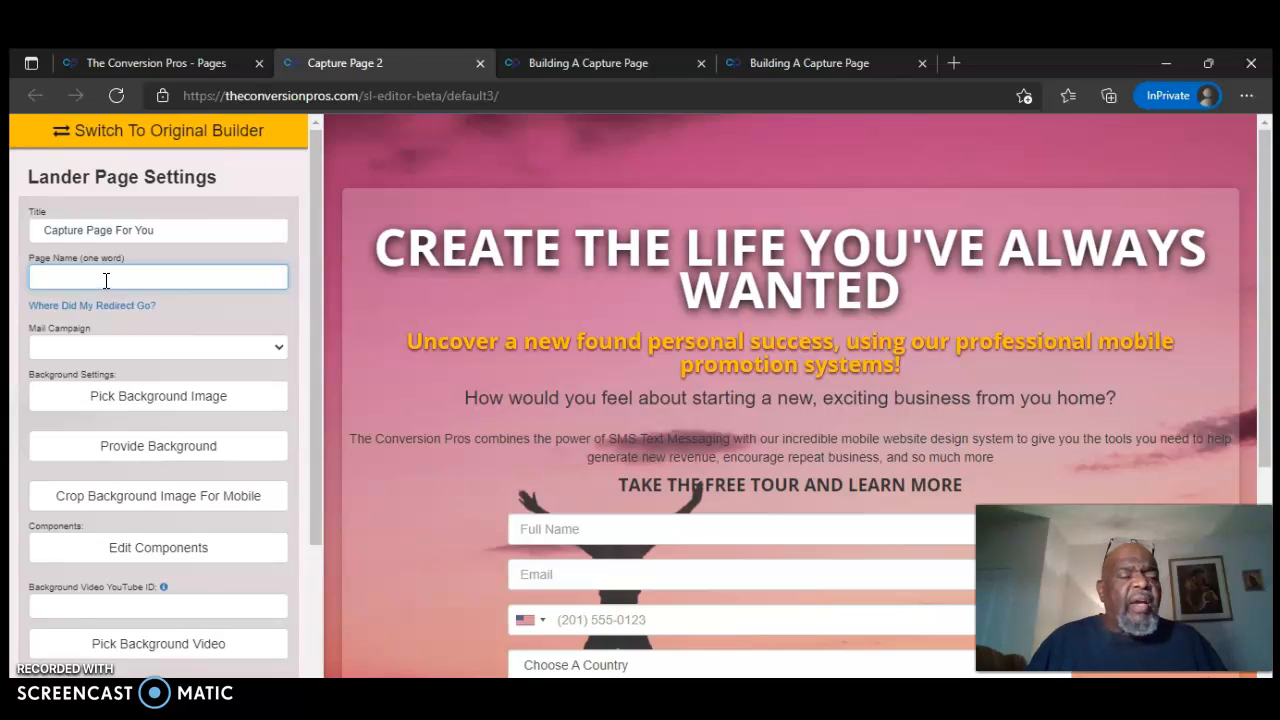
click(117, 280)
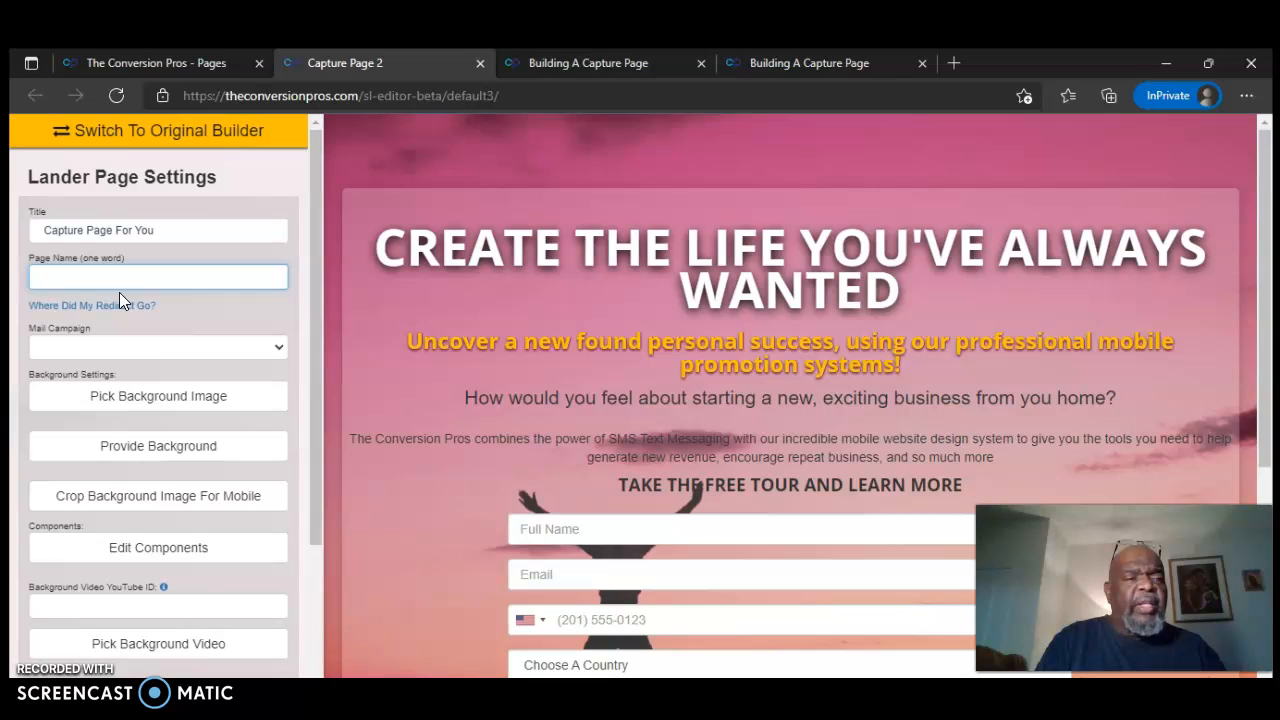
text(cap)
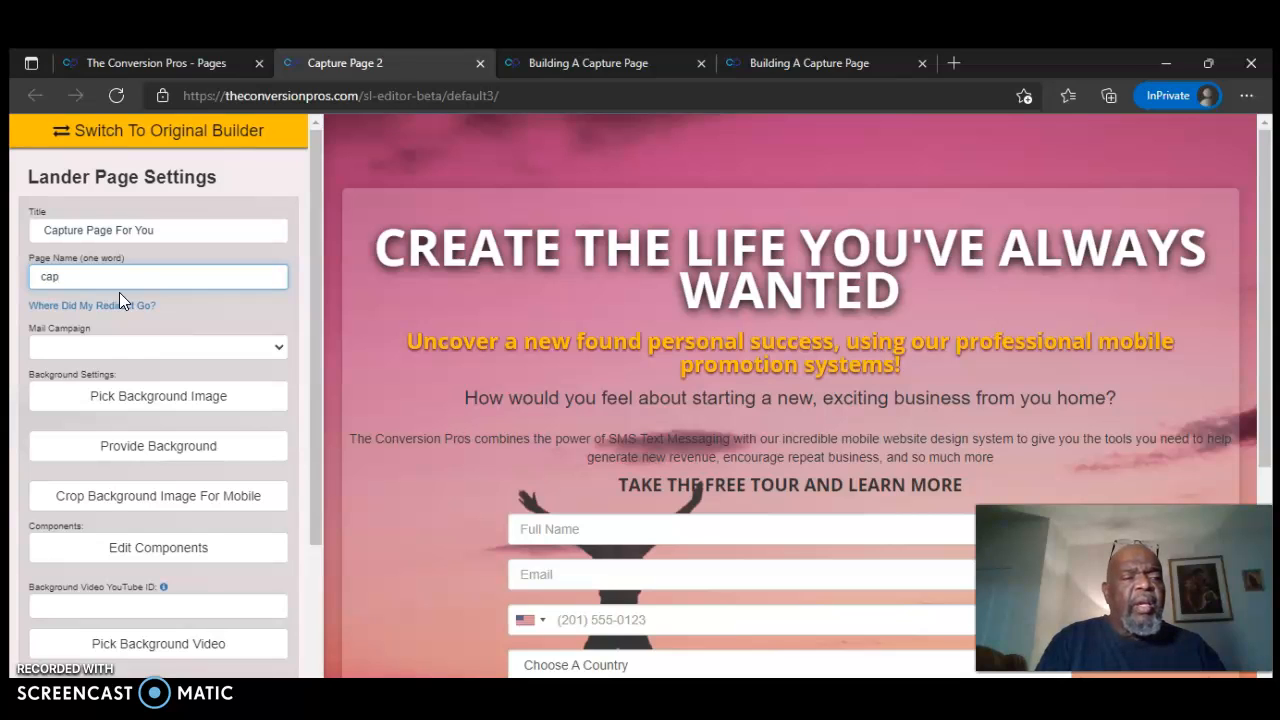
text(t)
key(BackSpace)
text(turepage)
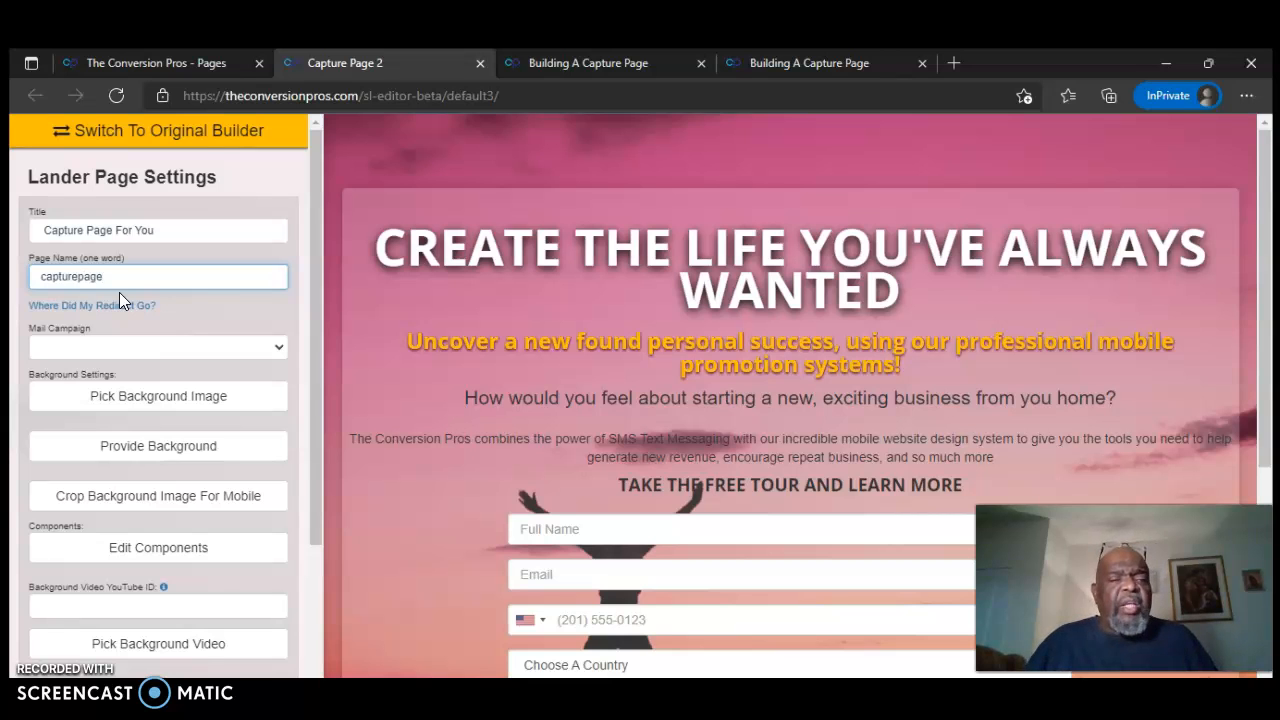
scroll(251, 380, down, 3)
scroll(252, 440, down, 1)
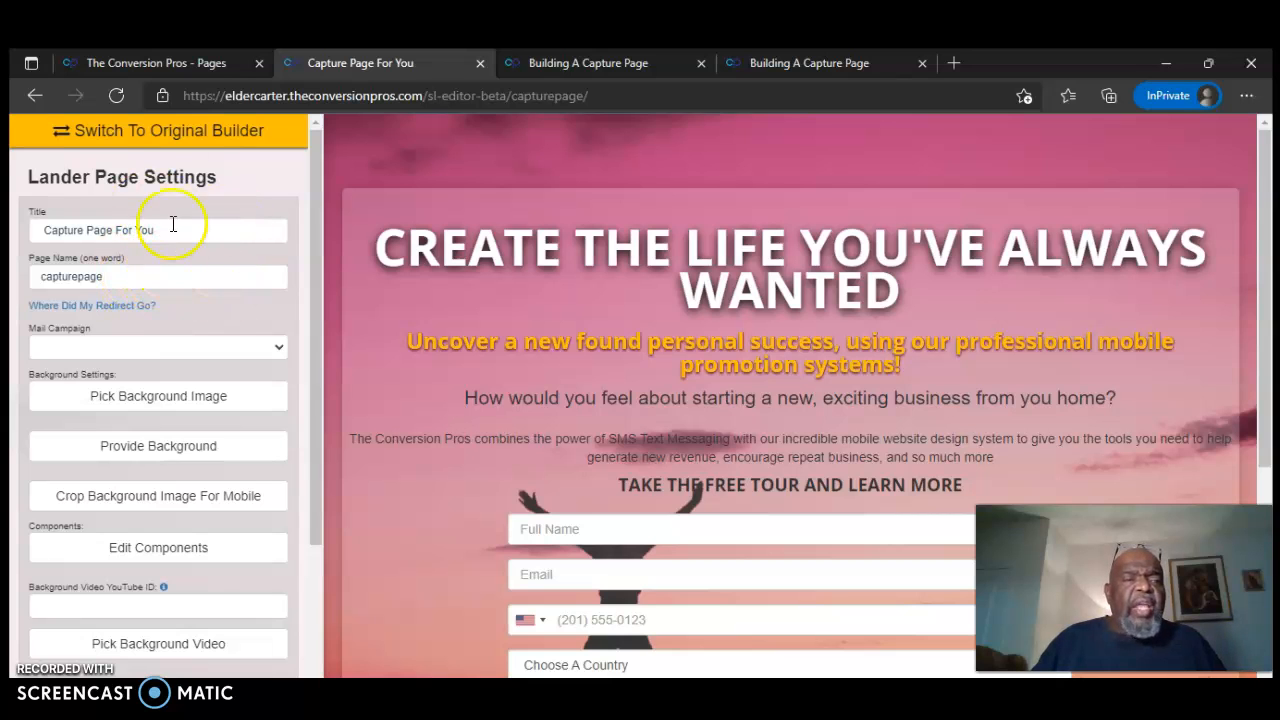
Step: Check the portal's Page Builder list for the newly saved capture page, dismissing the guided tour prompt
click(180, 60)
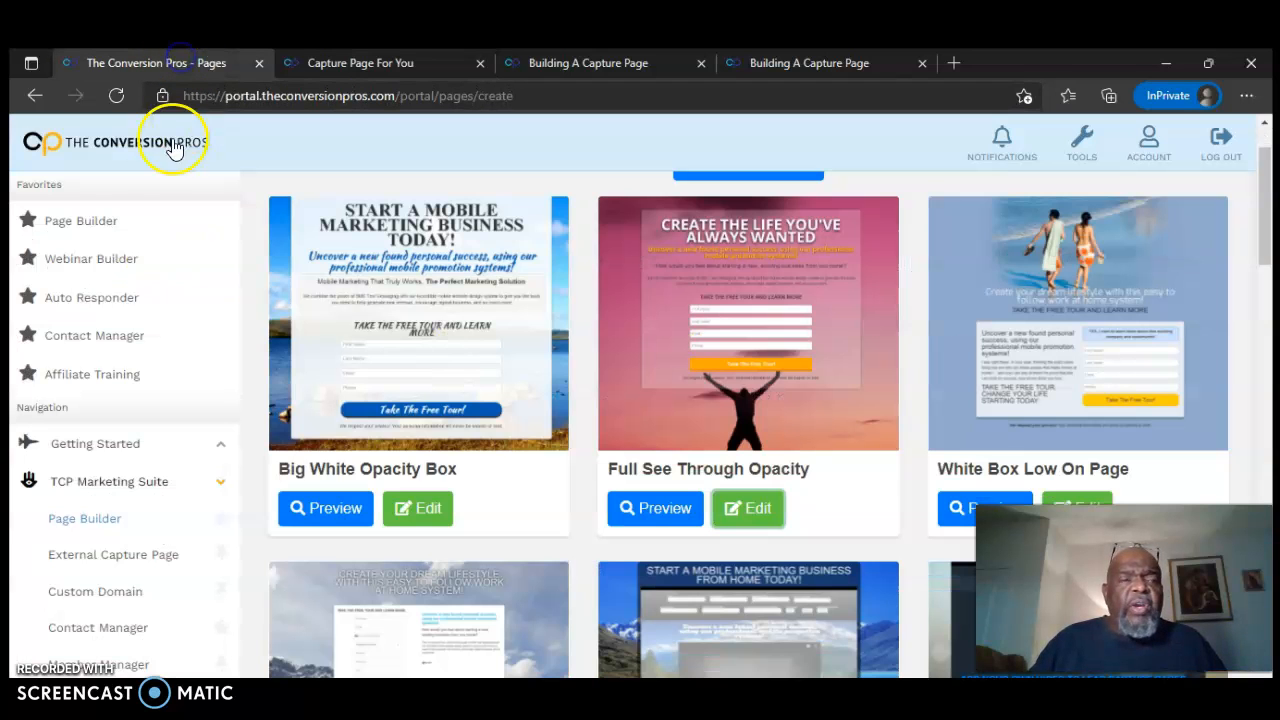
click(84, 222)
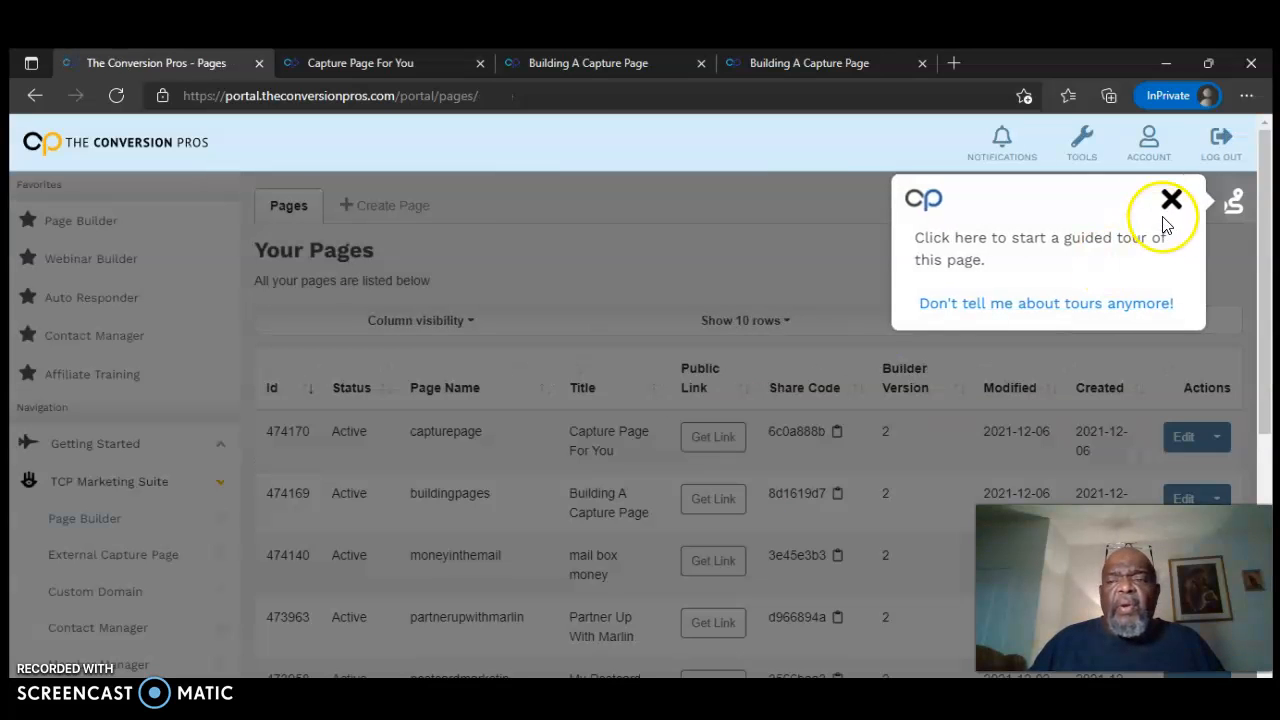
click(1170, 200)
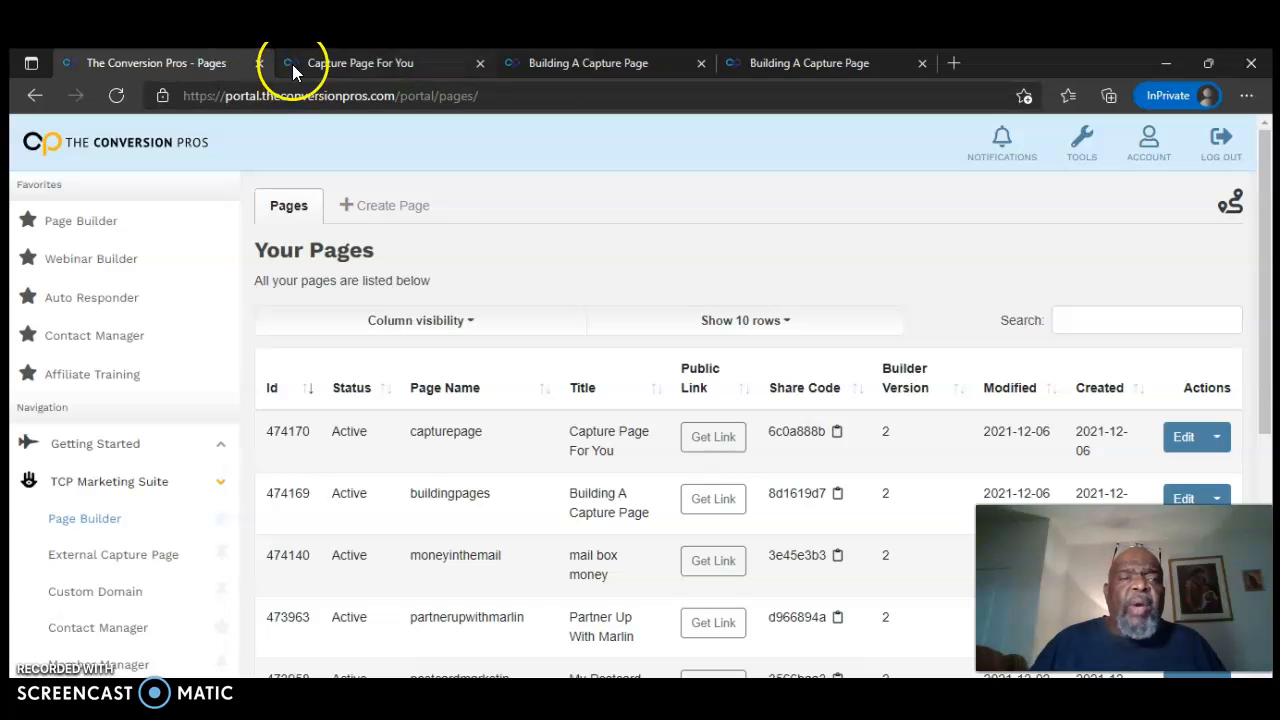
Step: Return to the capture page editor and replace the main headline text with "CAPTURE PAGES FOR YOU"
click(320, 66)
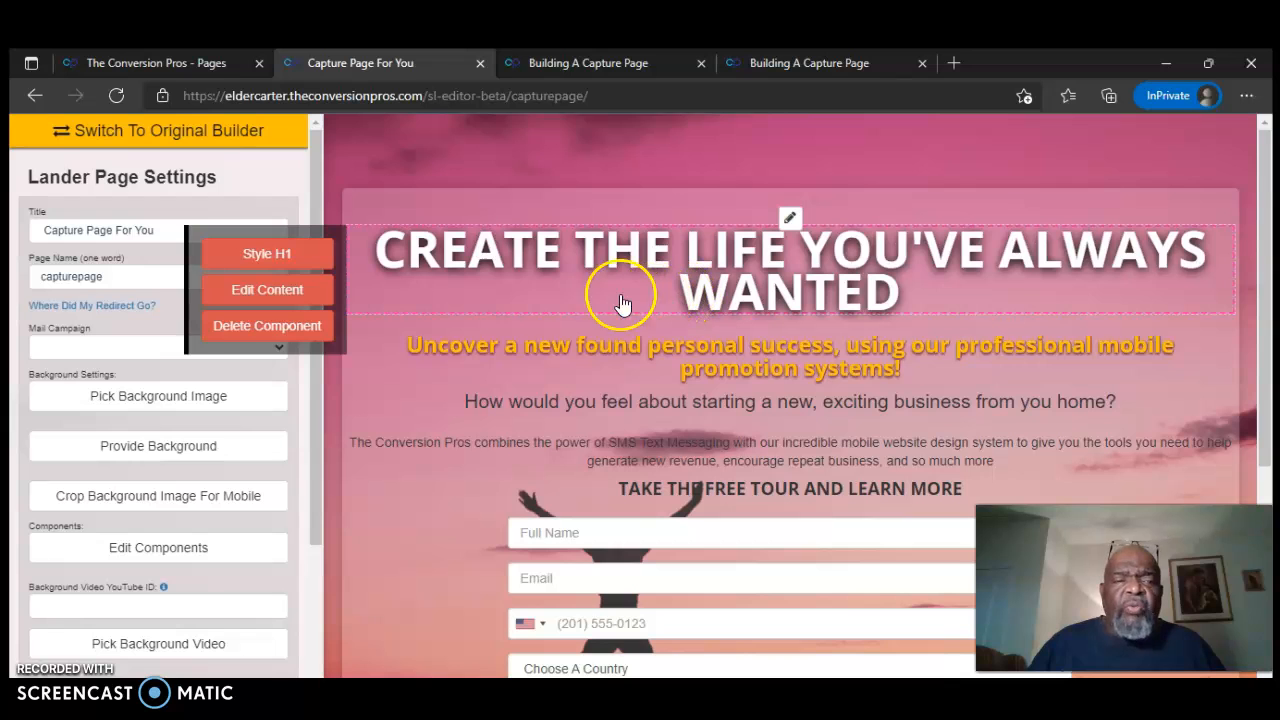
click(282, 293)
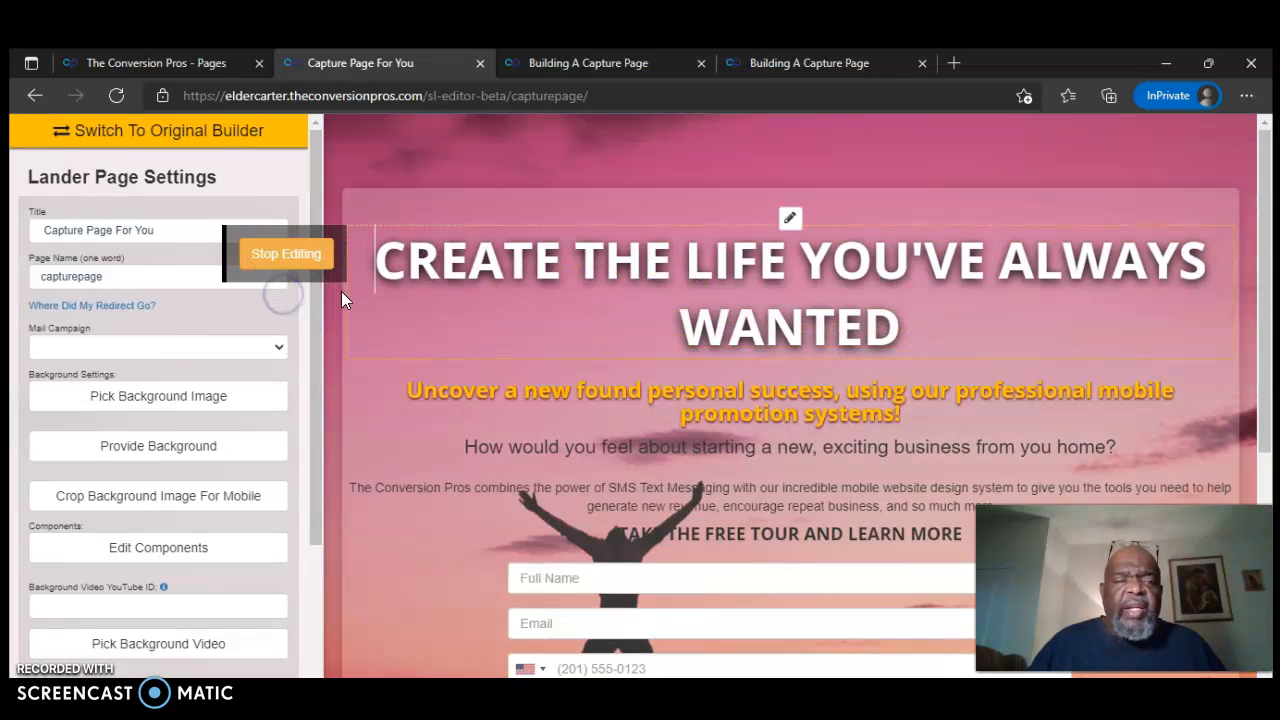
drag(363, 271, 922, 313)
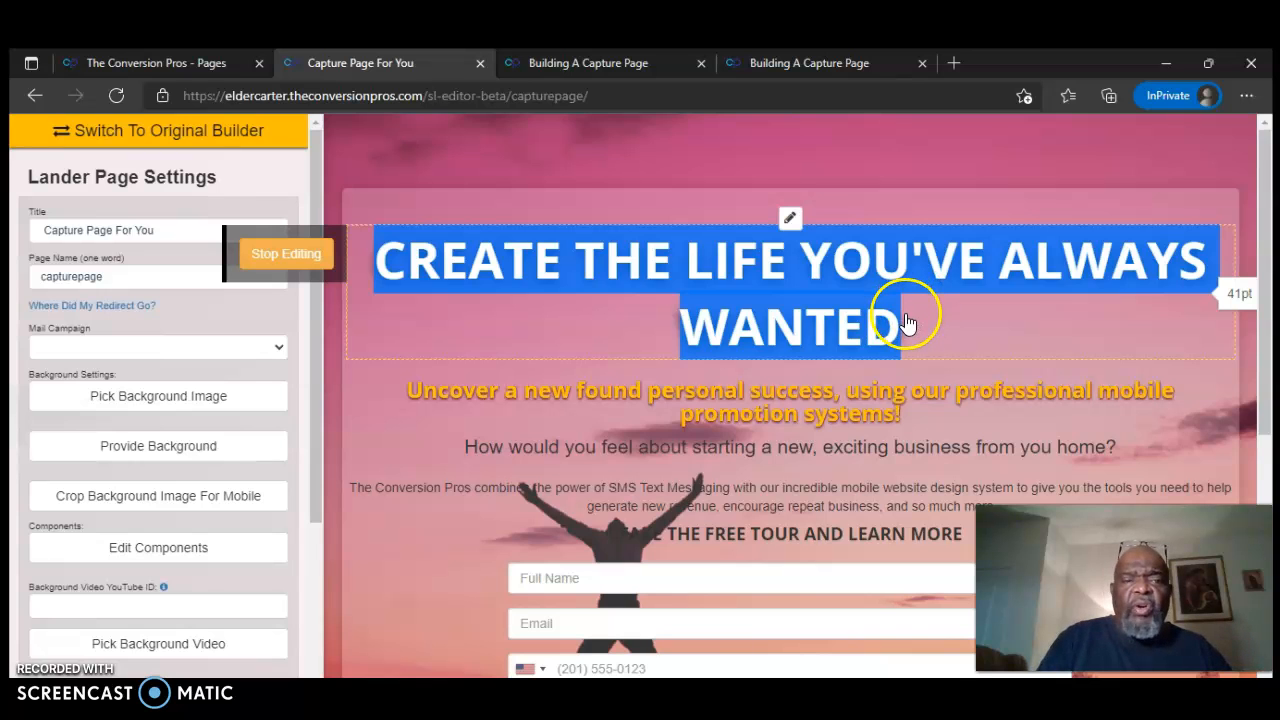
text(CAPTU)
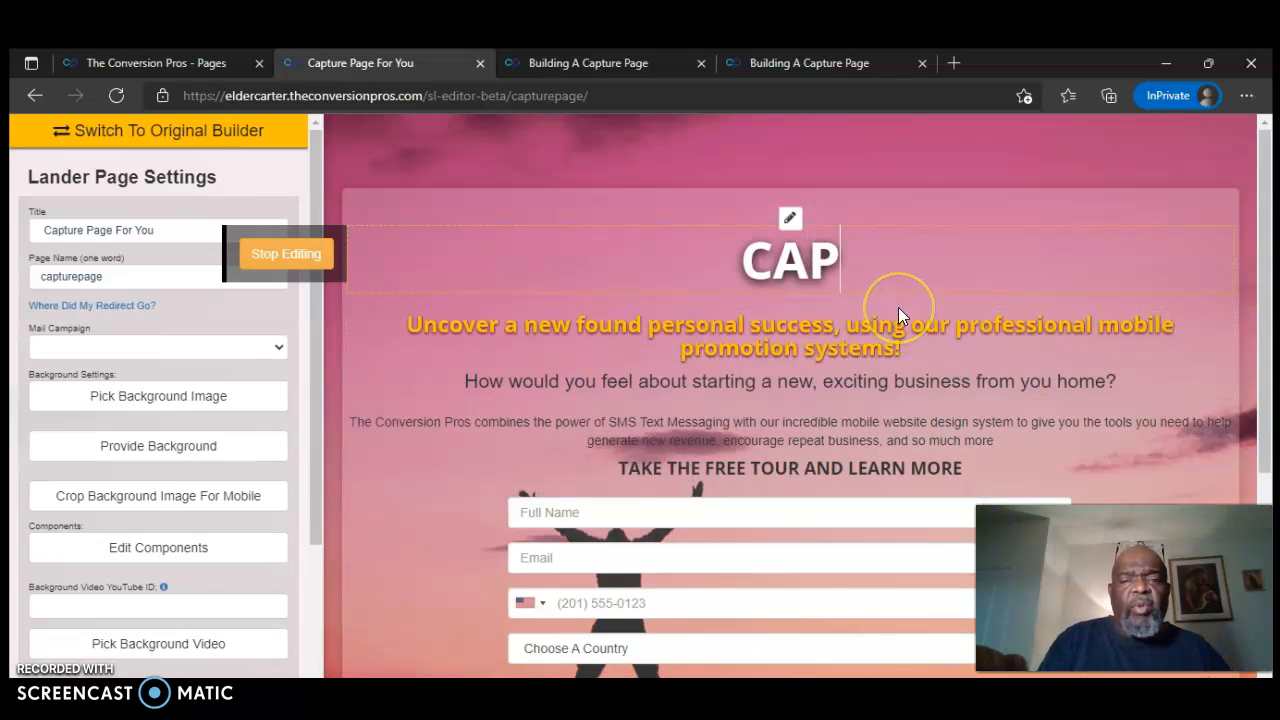
key(BackSpace)
key(BackSpace)
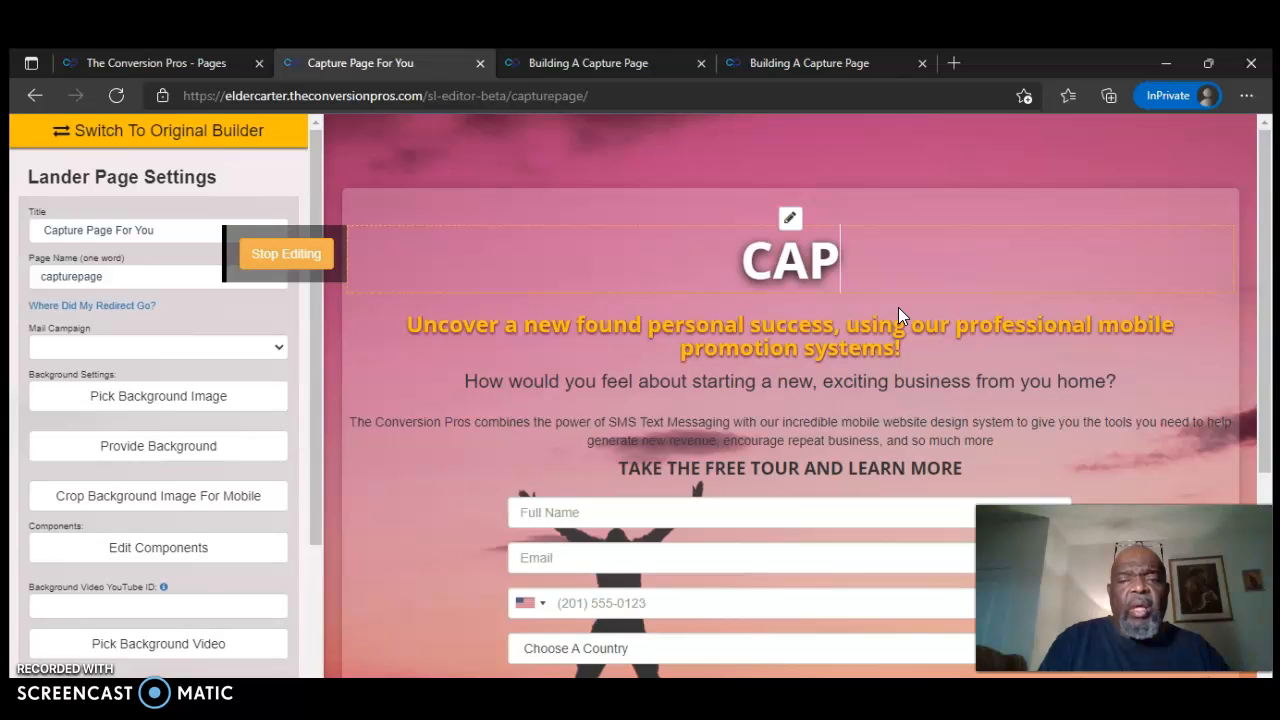
text(TURE )
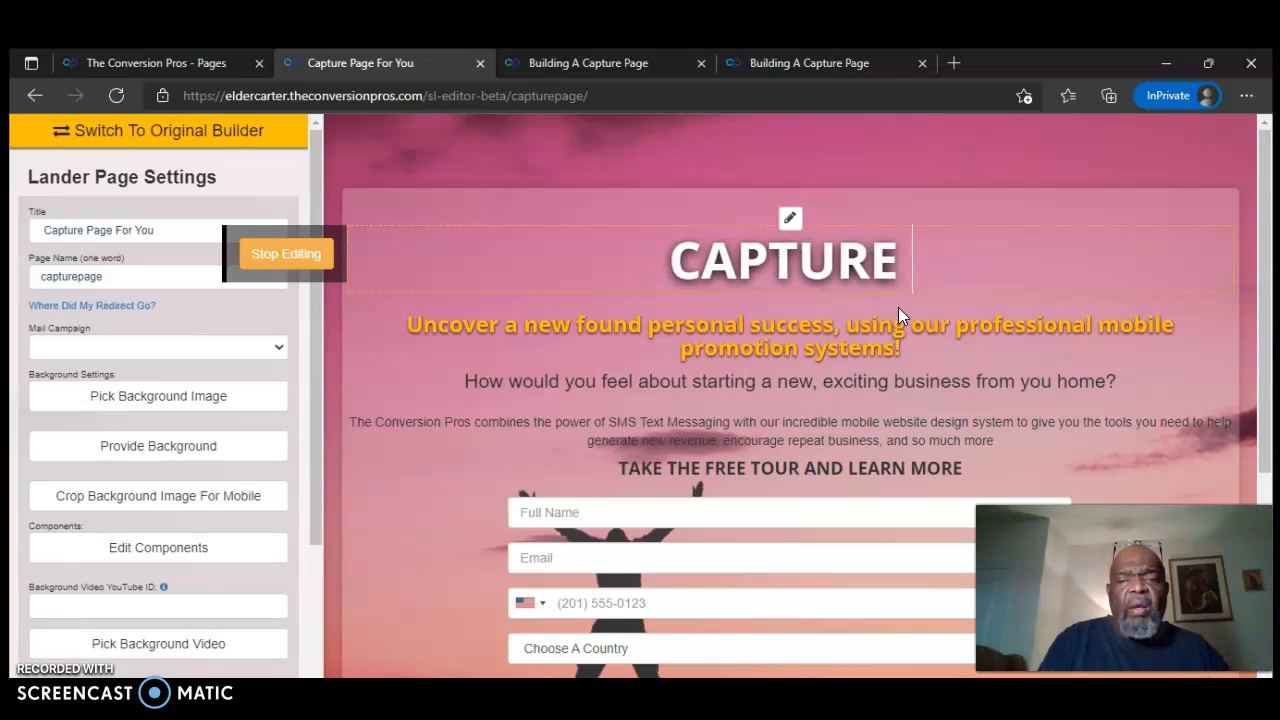
text(PAGES FOR YOU)
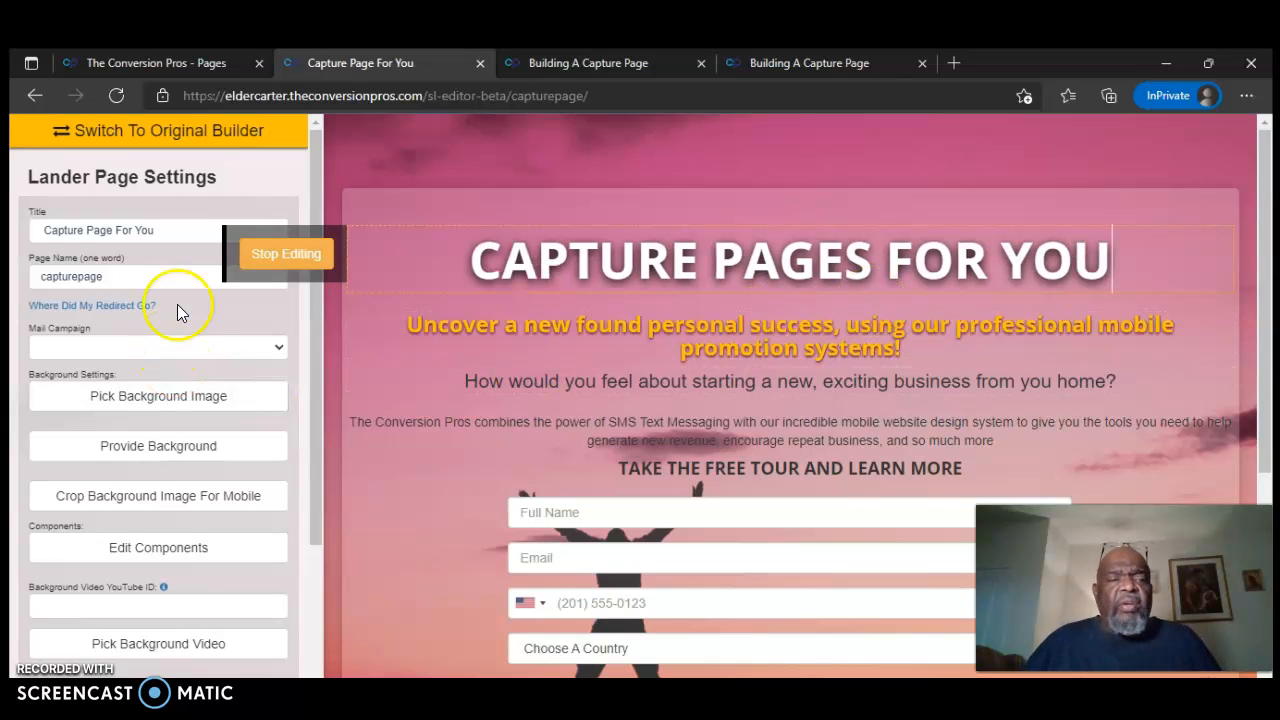
click(292, 258)
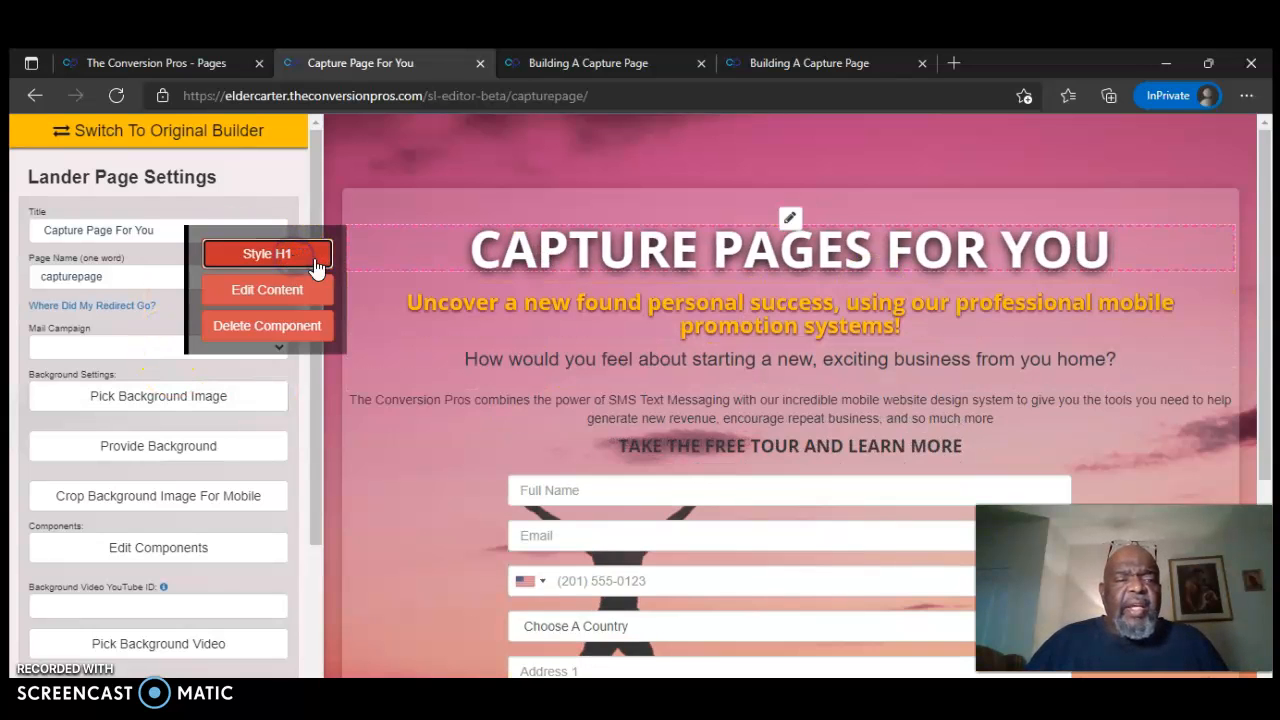
Step: Open the style settings of the main headline and make its font size slightly smaller
click(300, 256)
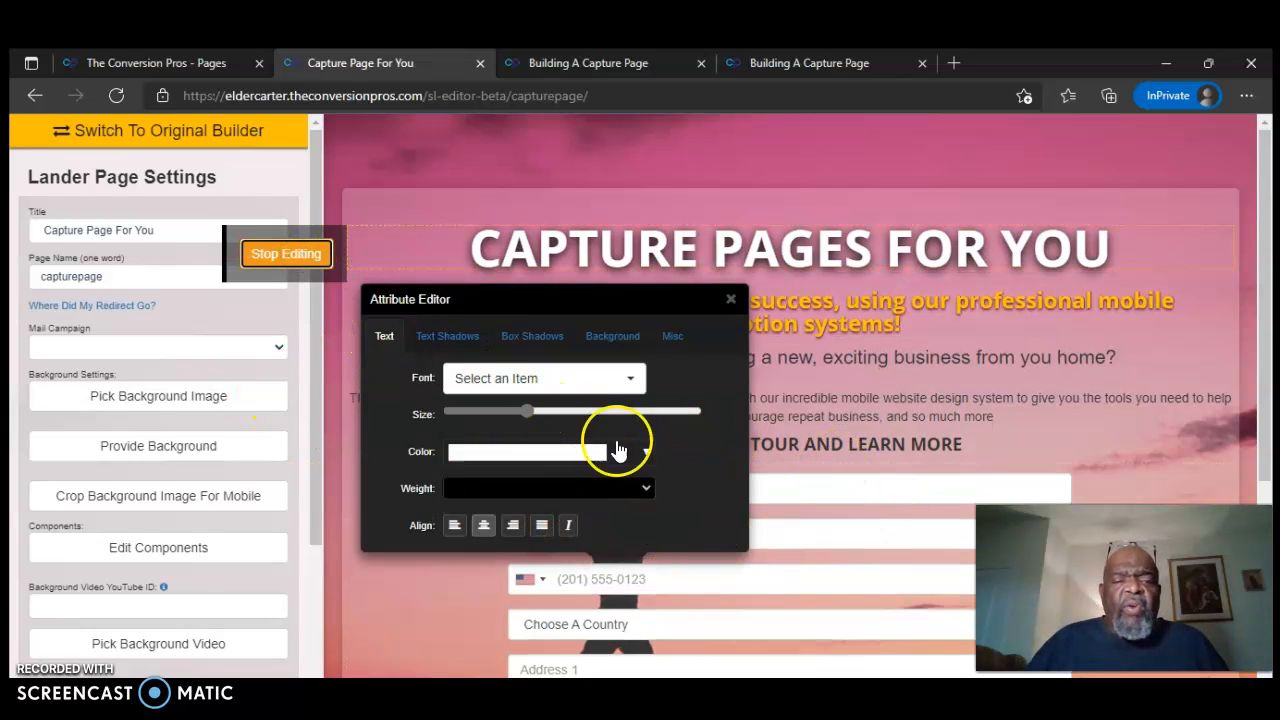
click(526, 412)
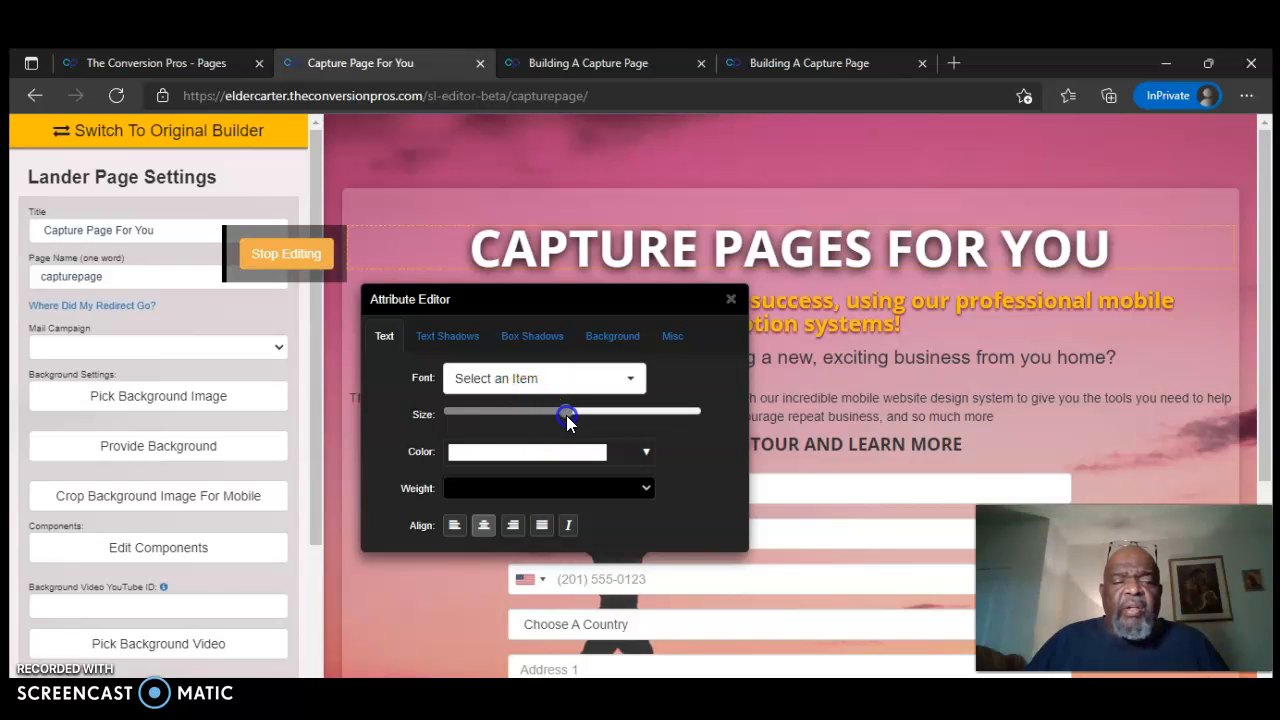
drag(568, 415, 512, 413)
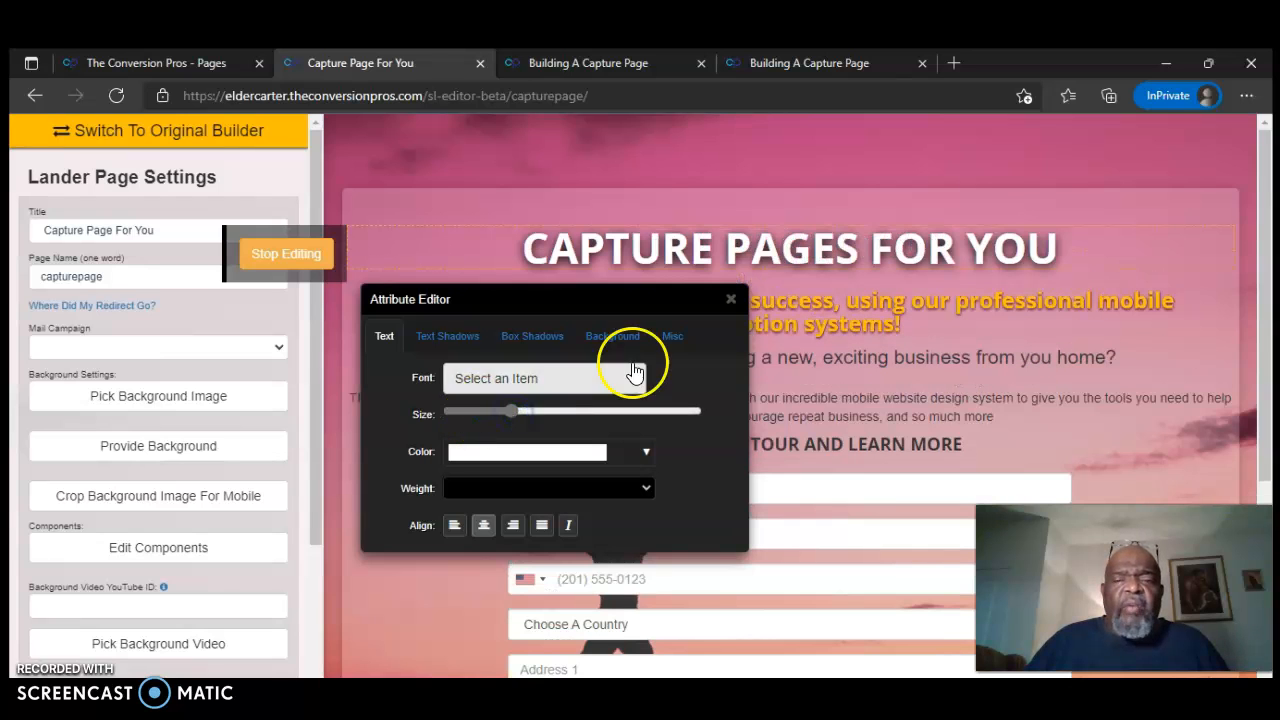
click(511, 418)
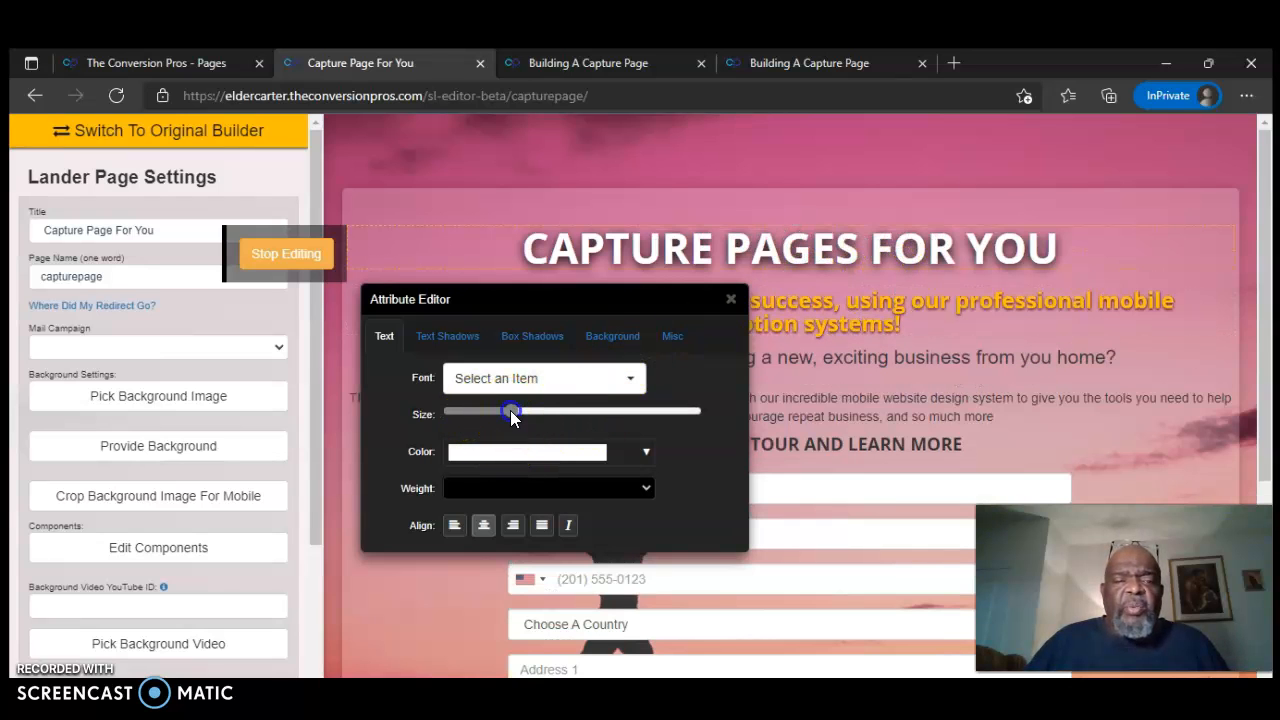
drag(524, 413, 524, 413)
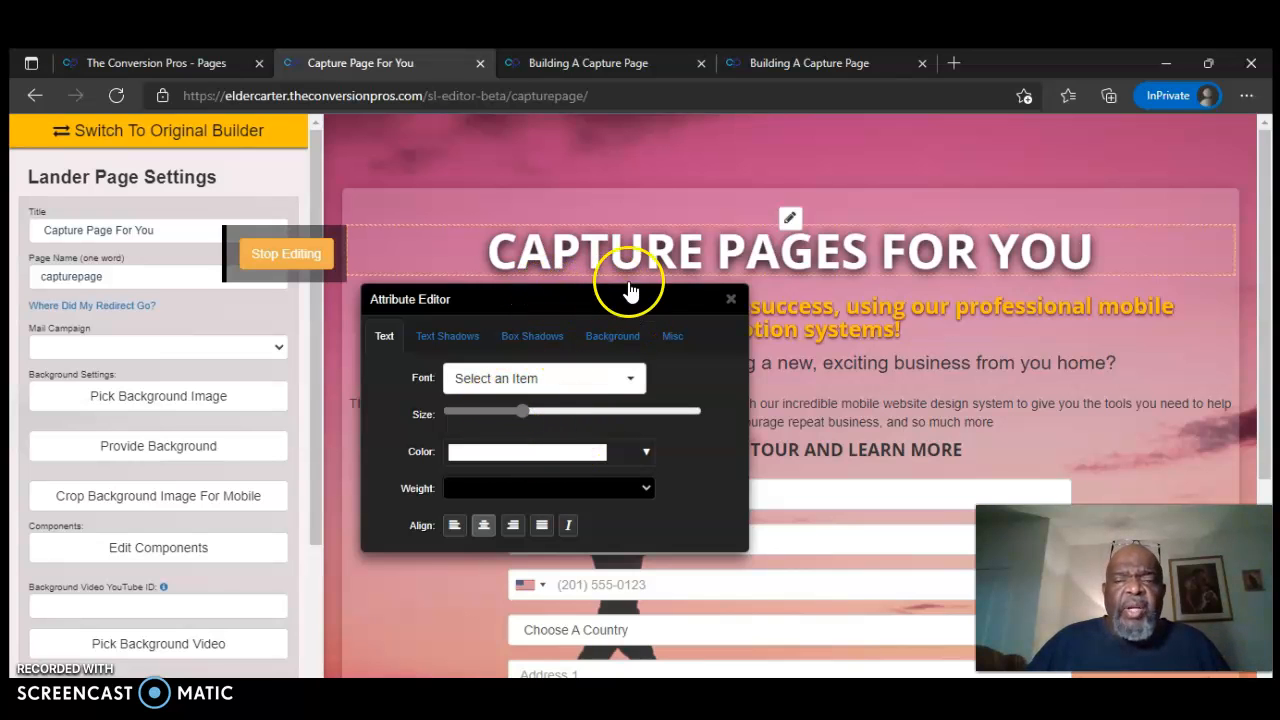
Step: Increase the X and Y offsets of the main headline's text shadow slightly
click(450, 340)
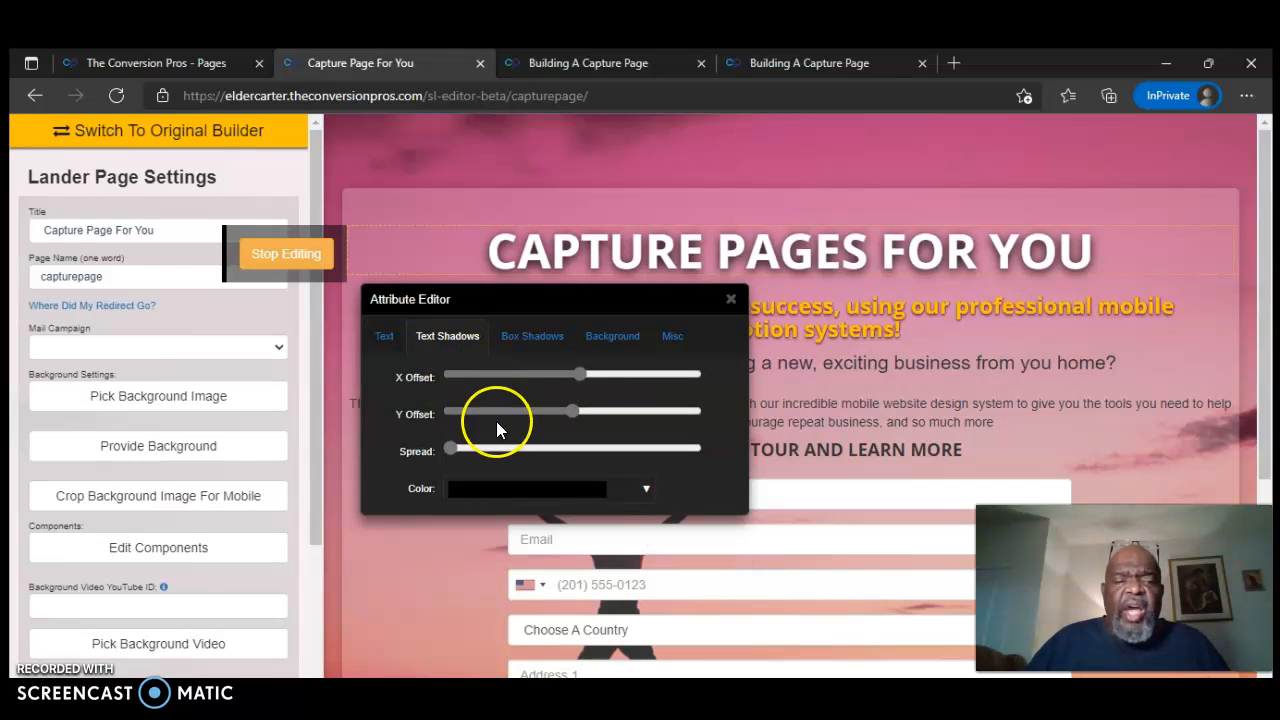
click(579, 375)
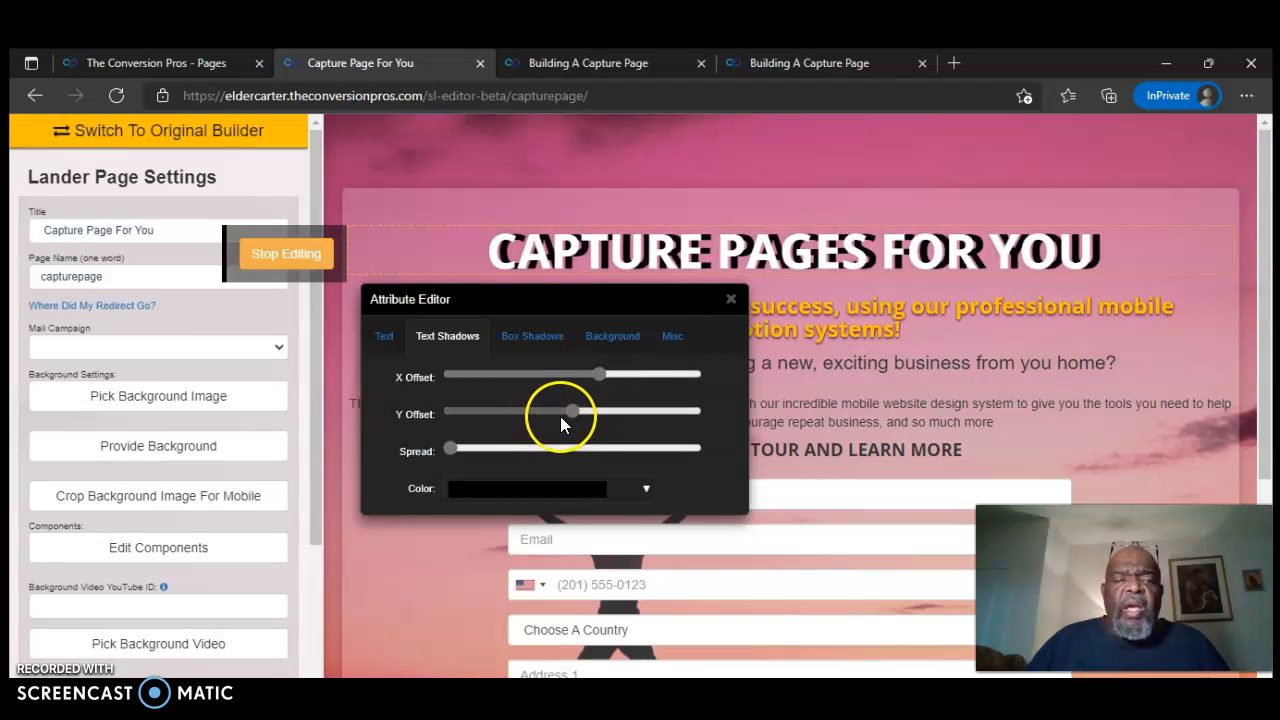
click(570, 413)
drag(569, 410, 580, 411)
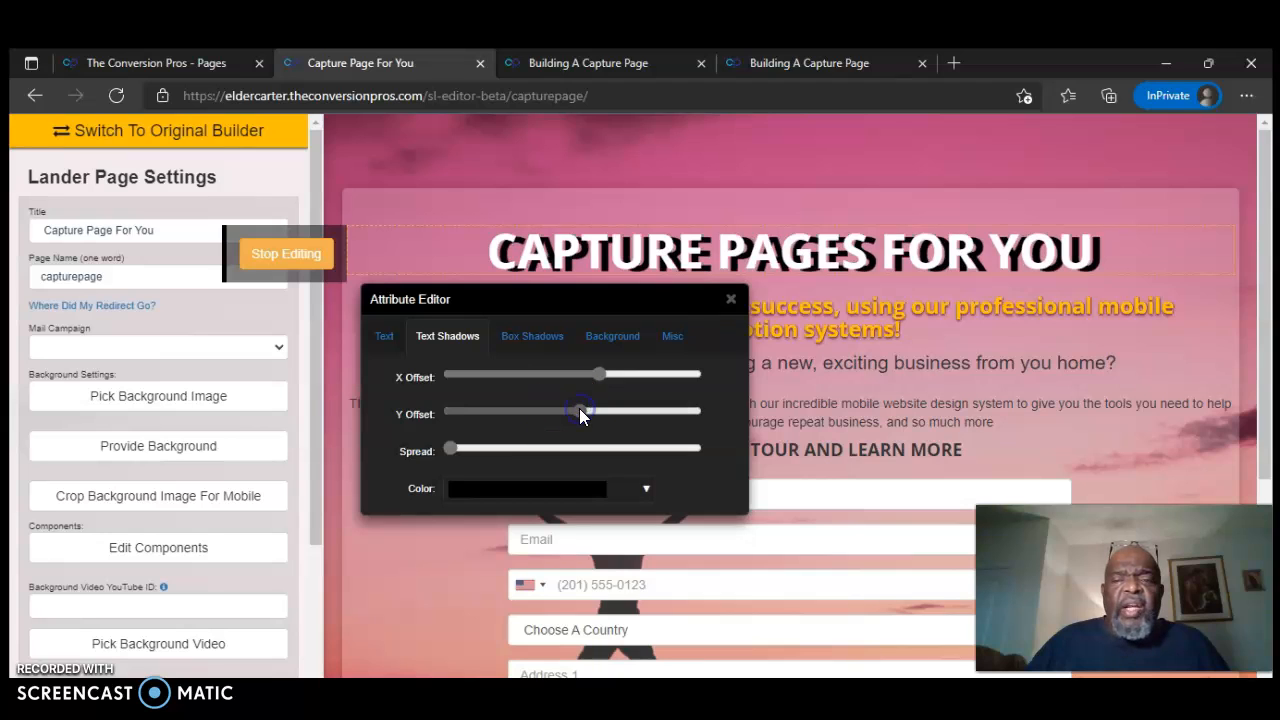
Step: Soften the main headline's text shadow by raising its spread to about a fifth of the range, and finish styling
click(451, 449)
drag(451, 449, 507, 450)
drag(509, 444, 643, 453)
drag(503, 460, 505, 452)
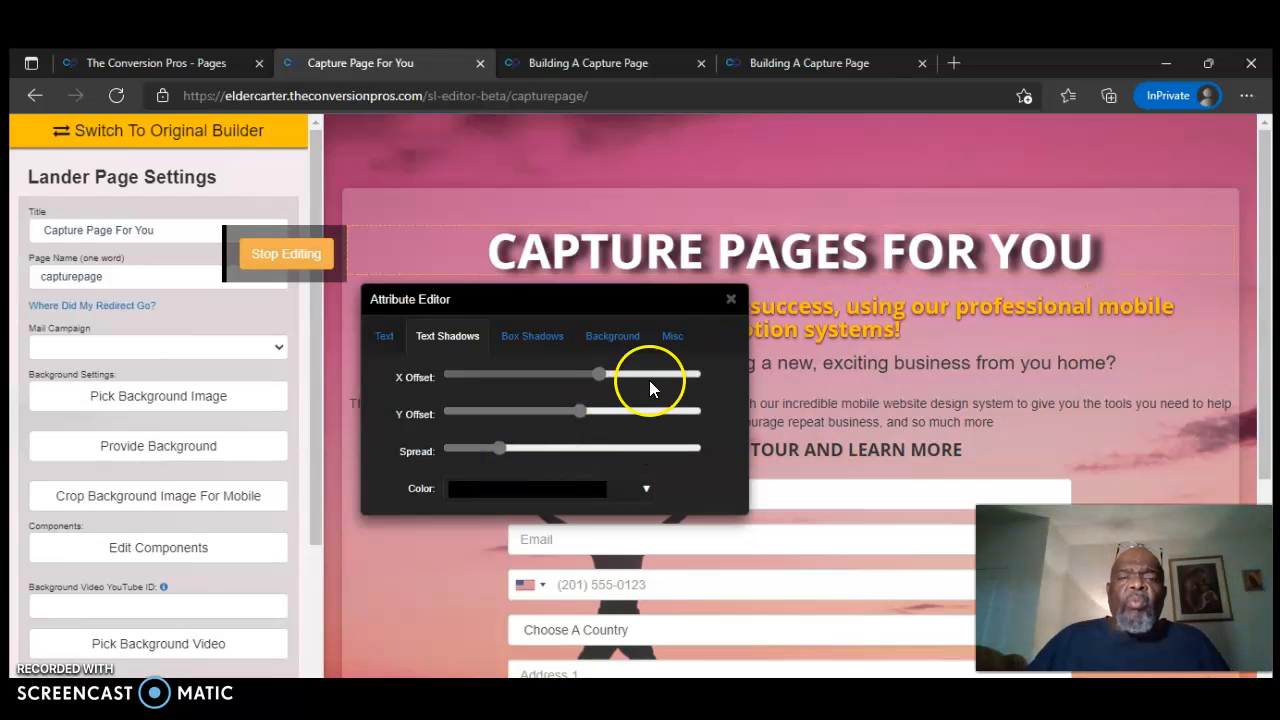
click(280, 270)
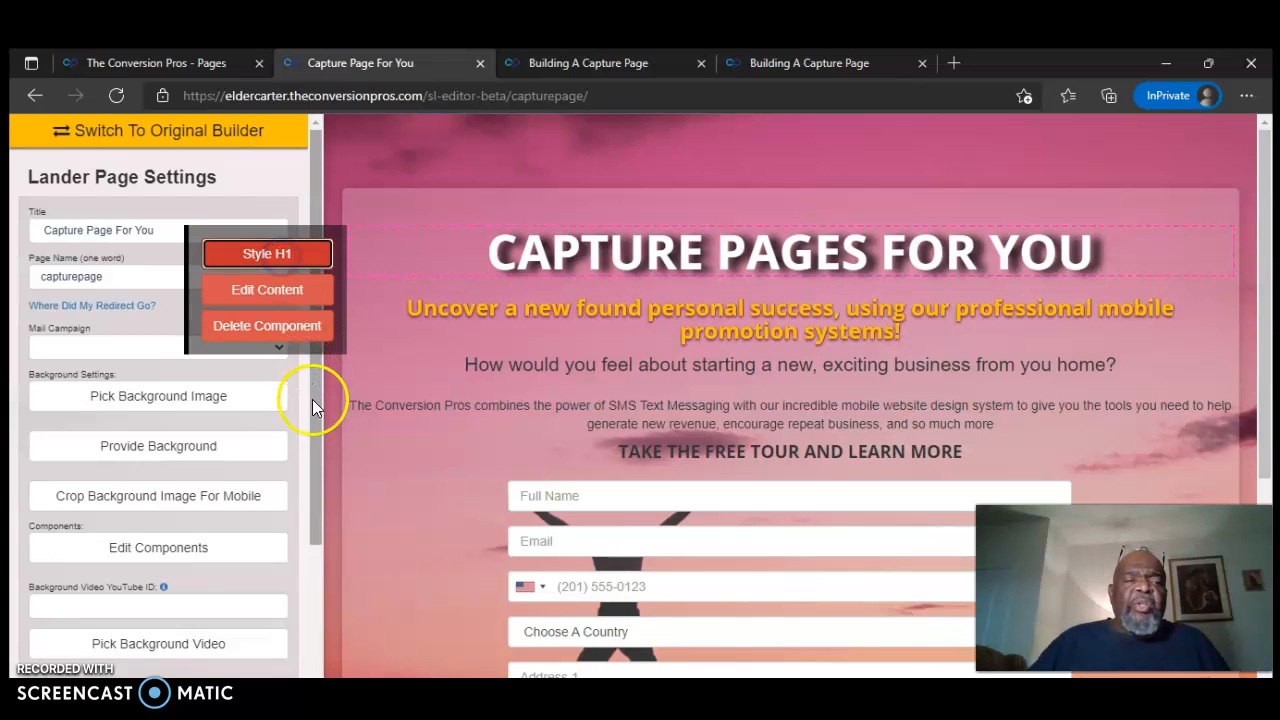
Step: Save the lander page with the restyled headline
scroll(295, 405, down, 3)
scroll(302, 420, down, 1)
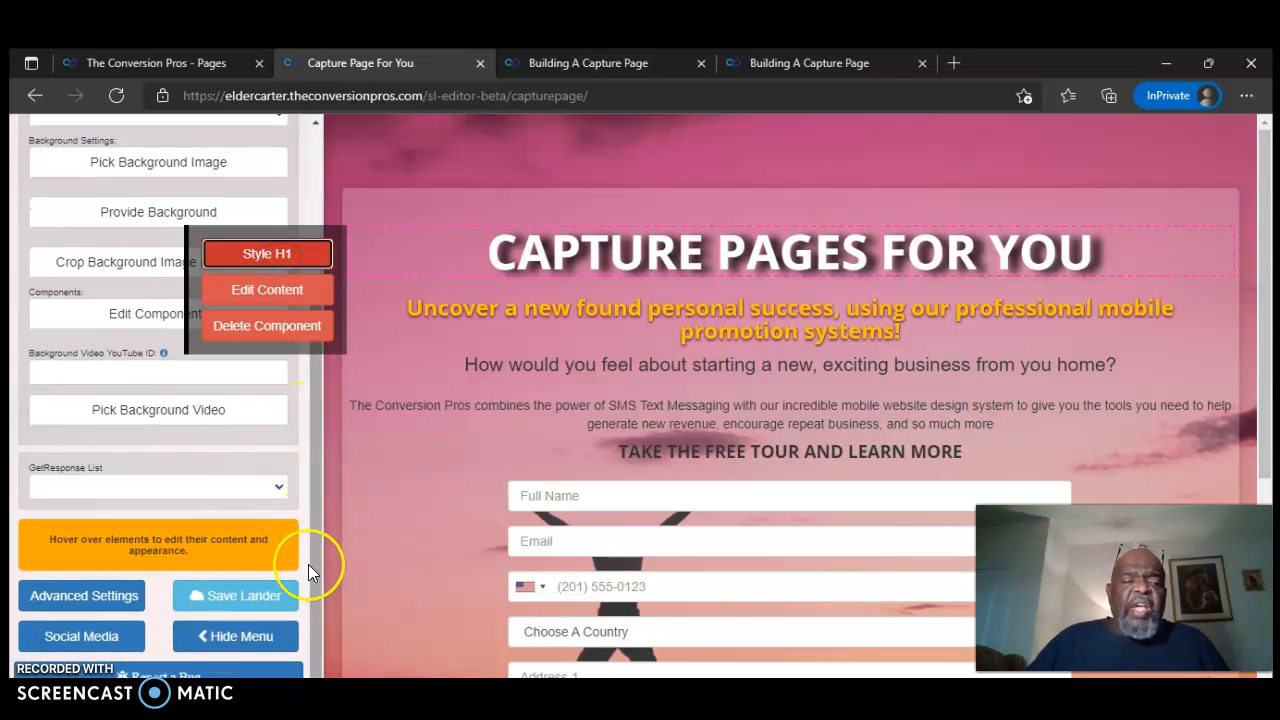
click(240, 598)
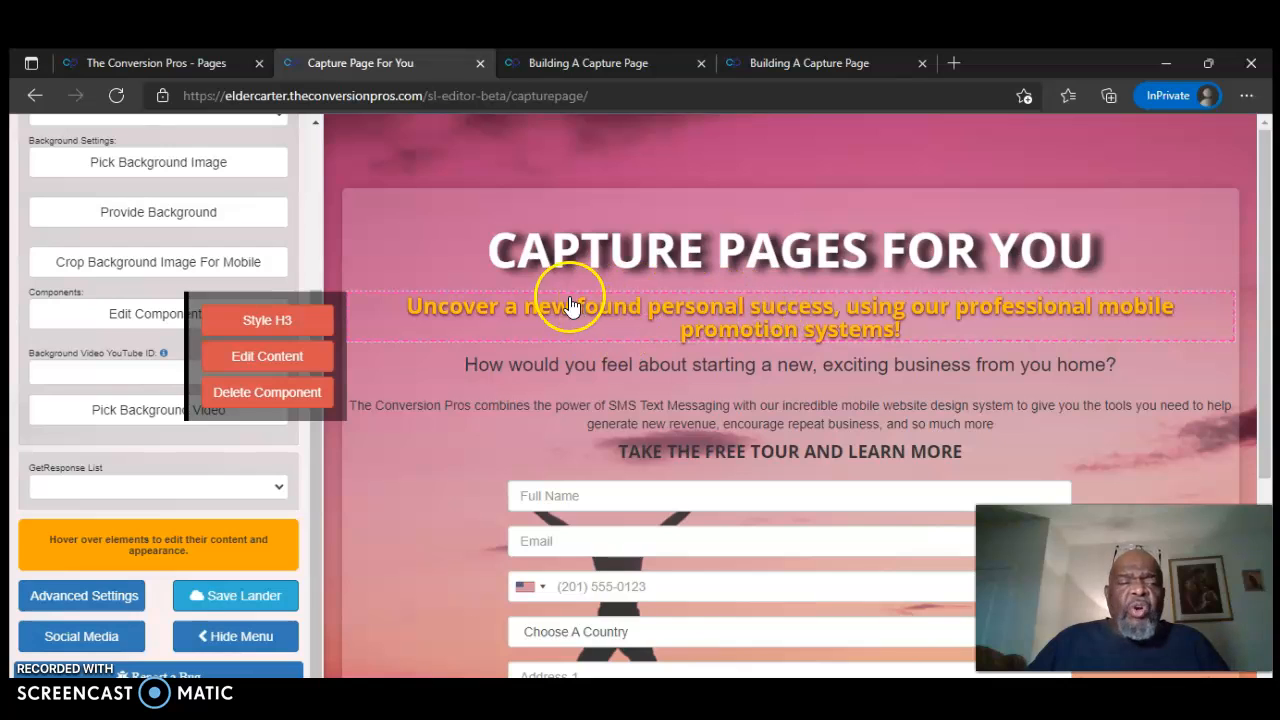
Step: Delete the yellow "Uncover a new found personal success" subheadline and the "How would you feel about starting a new, exciting business" paragraph
click(280, 395)
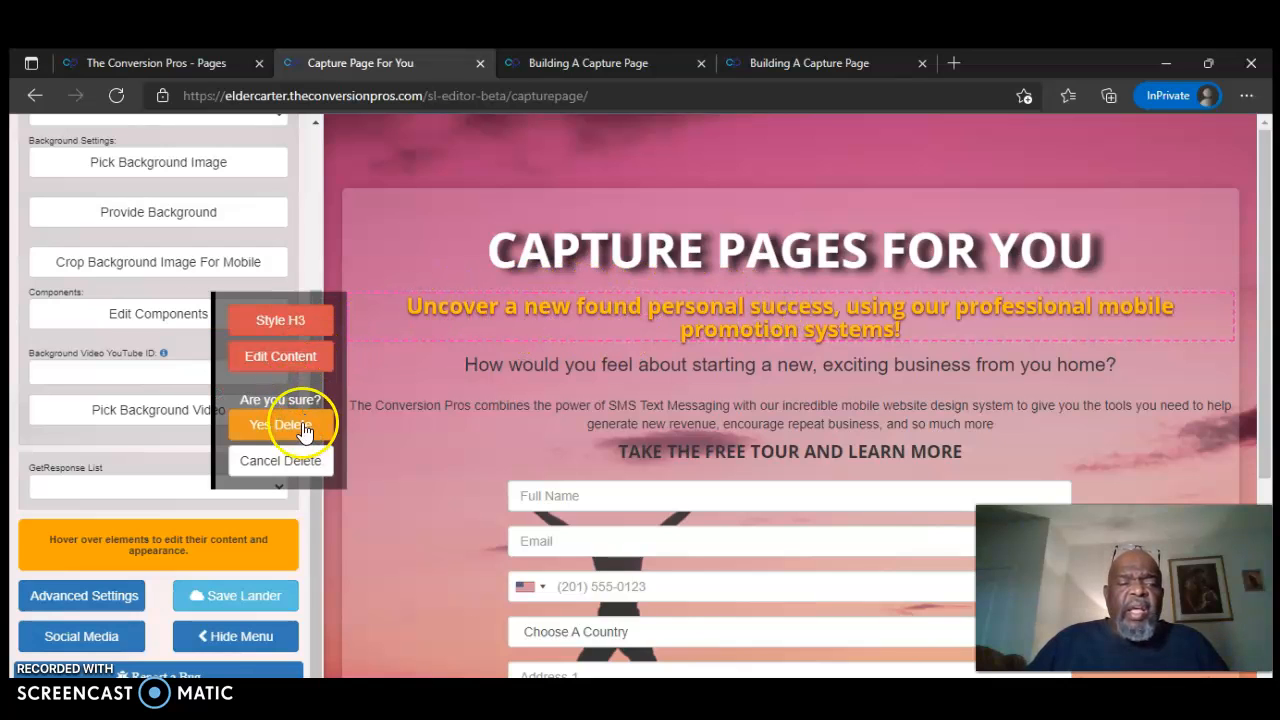
click(302, 424)
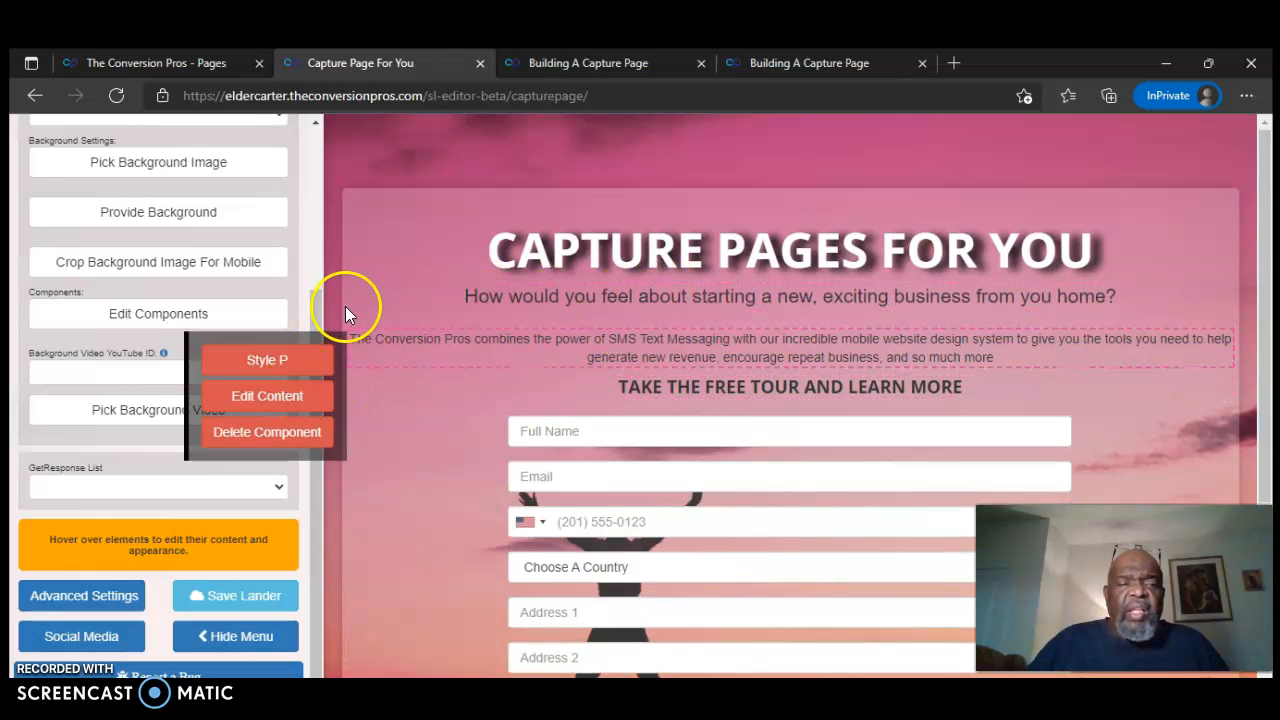
mouse_move(340, 298)
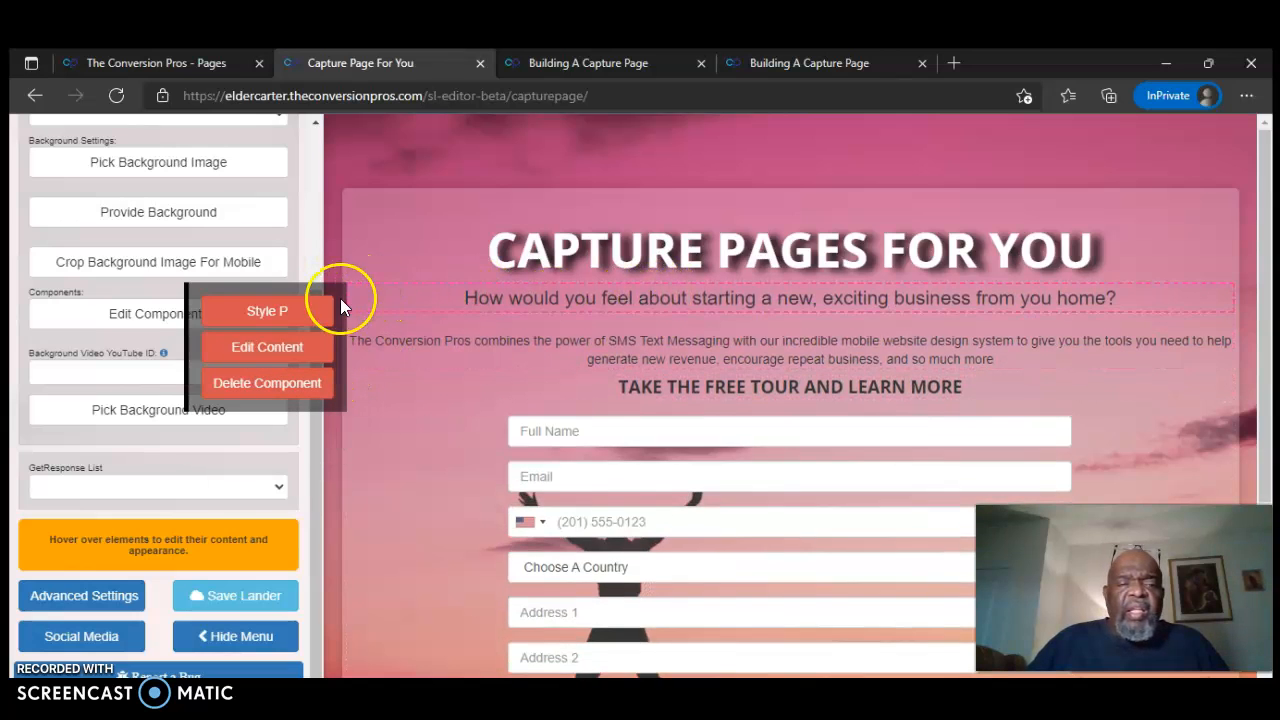
click(282, 388)
click(288, 414)
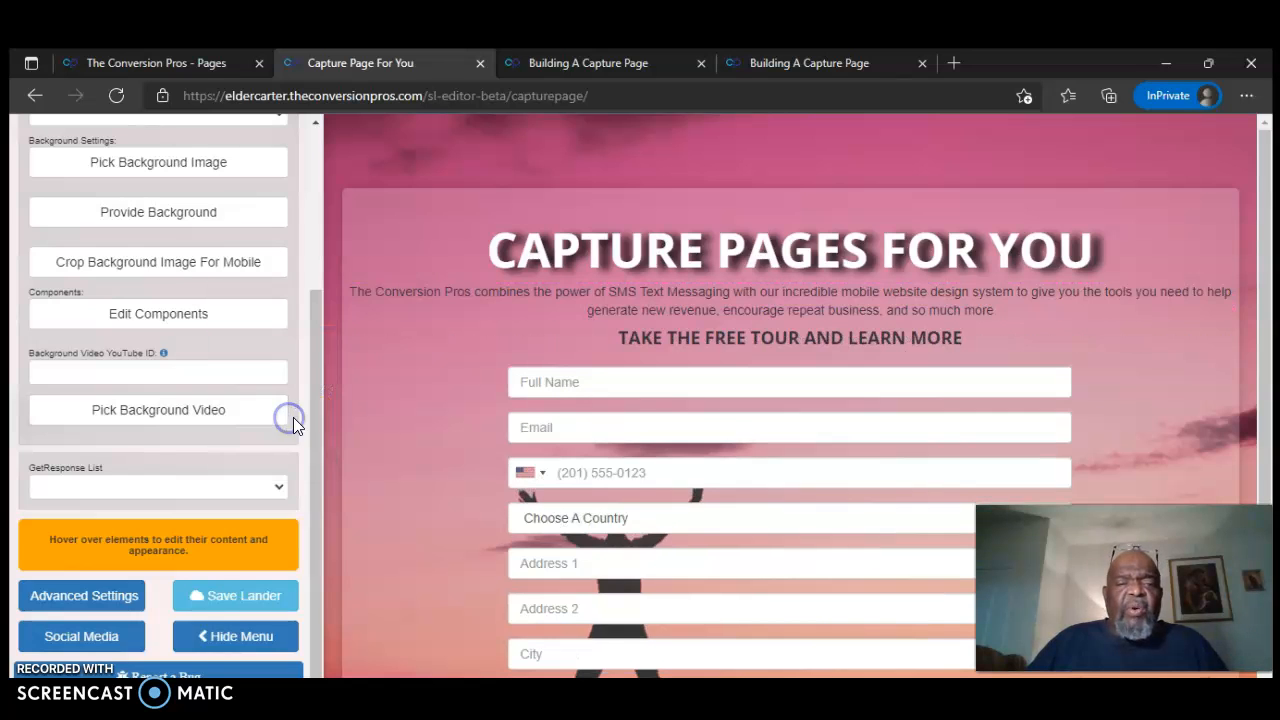
mouse_move(719, 383)
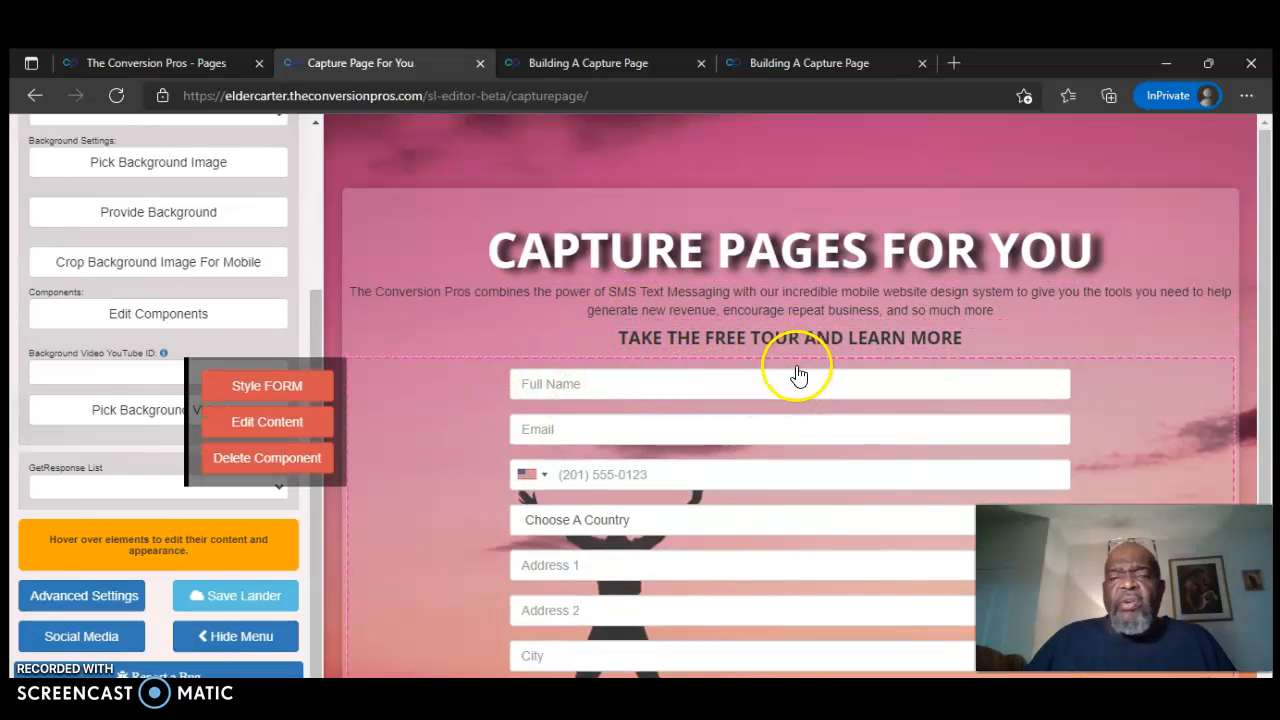
mouse_move(1033, 300)
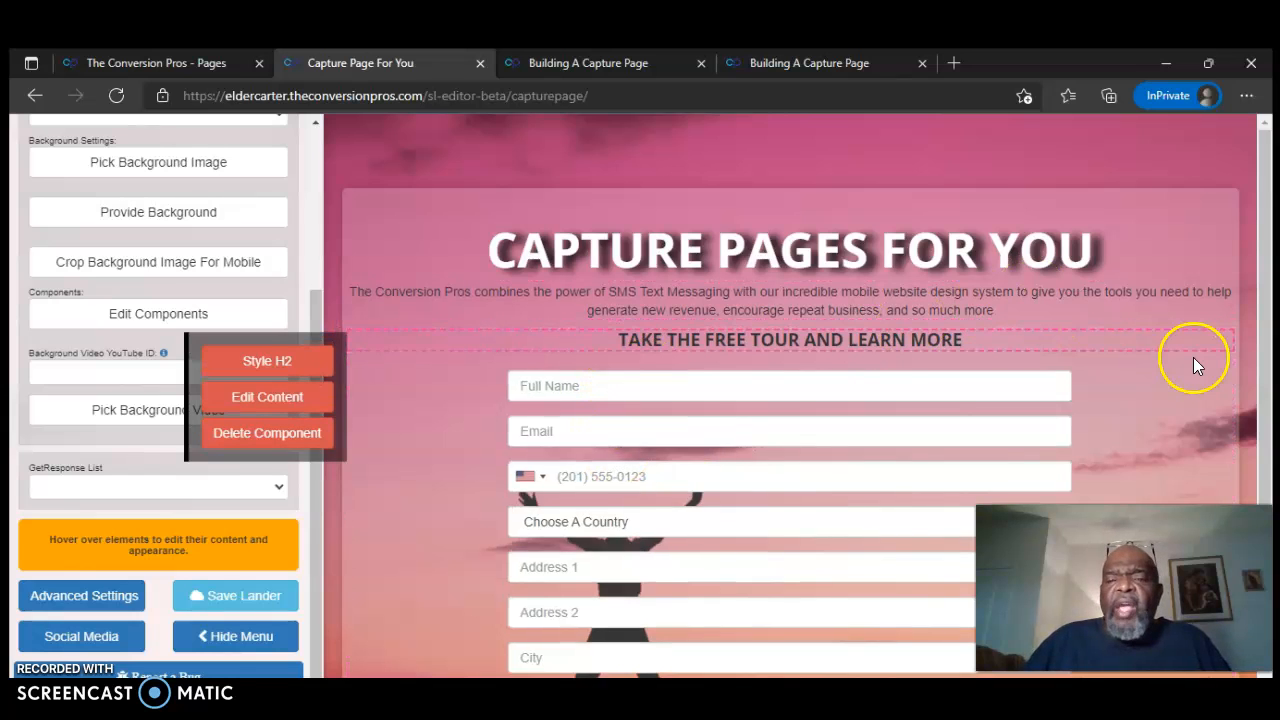
scroll(1193, 360, down, 1)
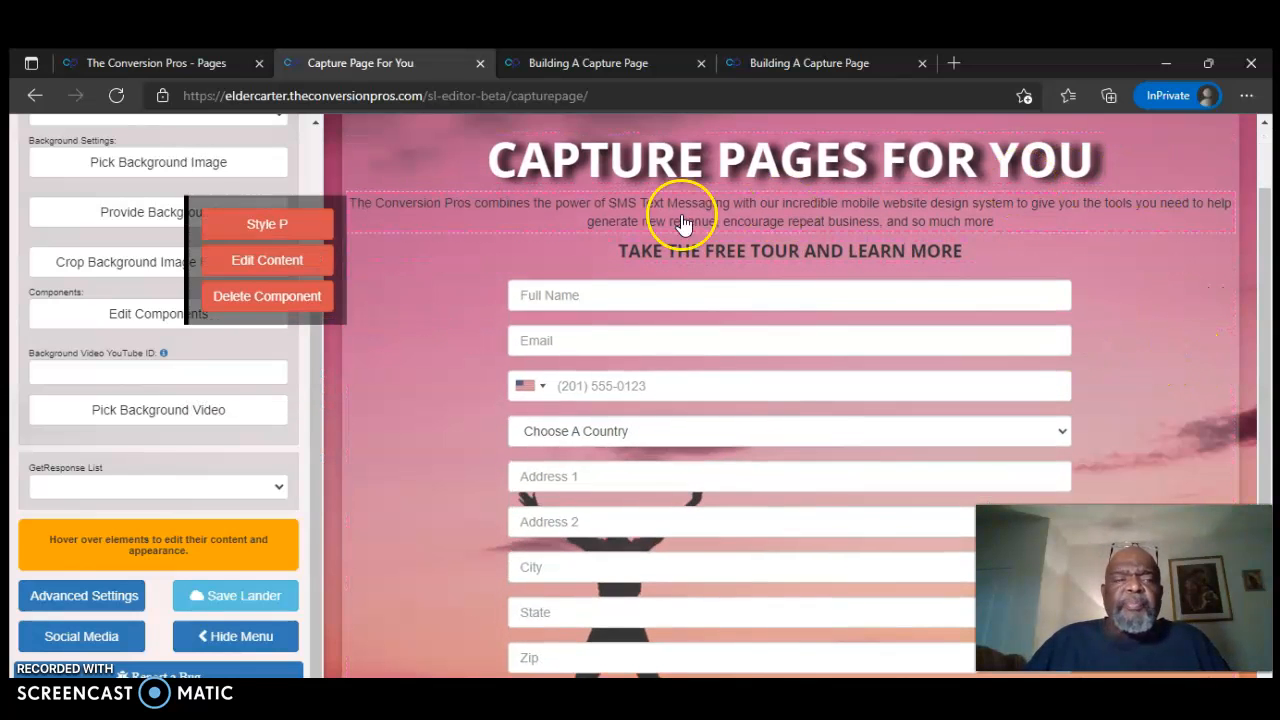
mouse_move(471, 272)
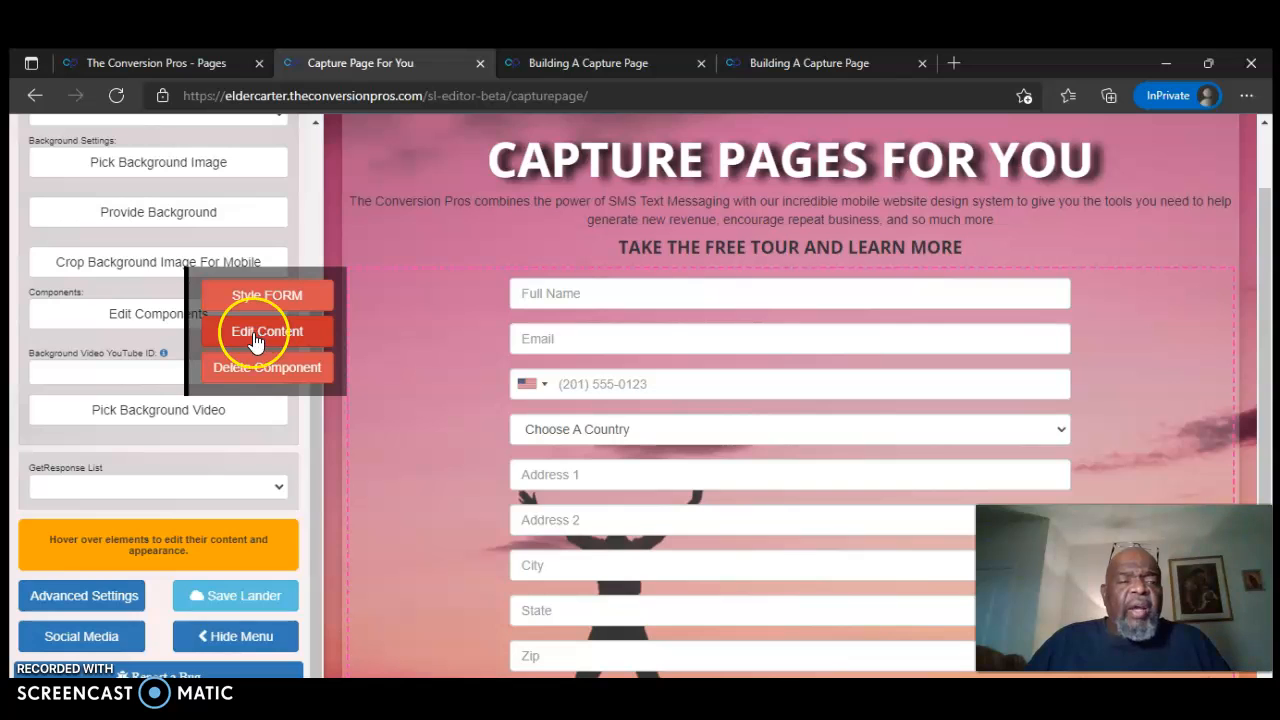
Step: Add a video component from the component library to the page, directly below the main headline
click(108, 316)
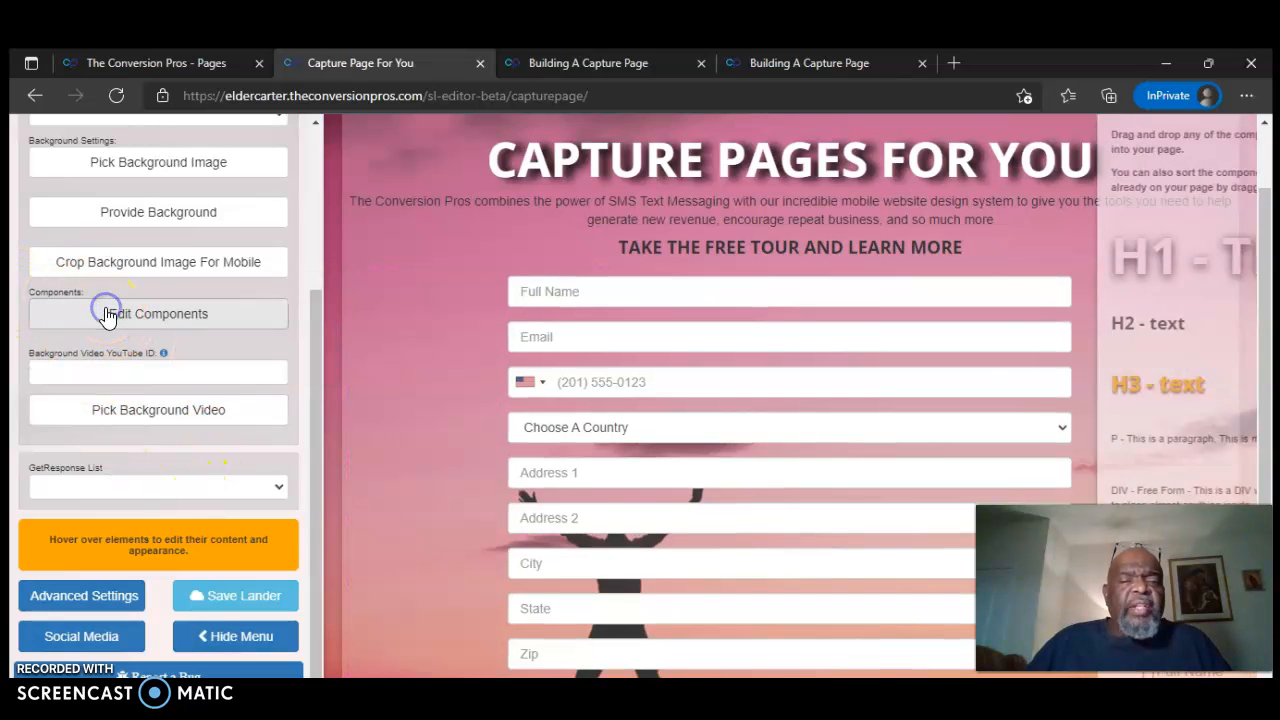
scroll(1268, 358, down, 3)
middle_click(1268, 355)
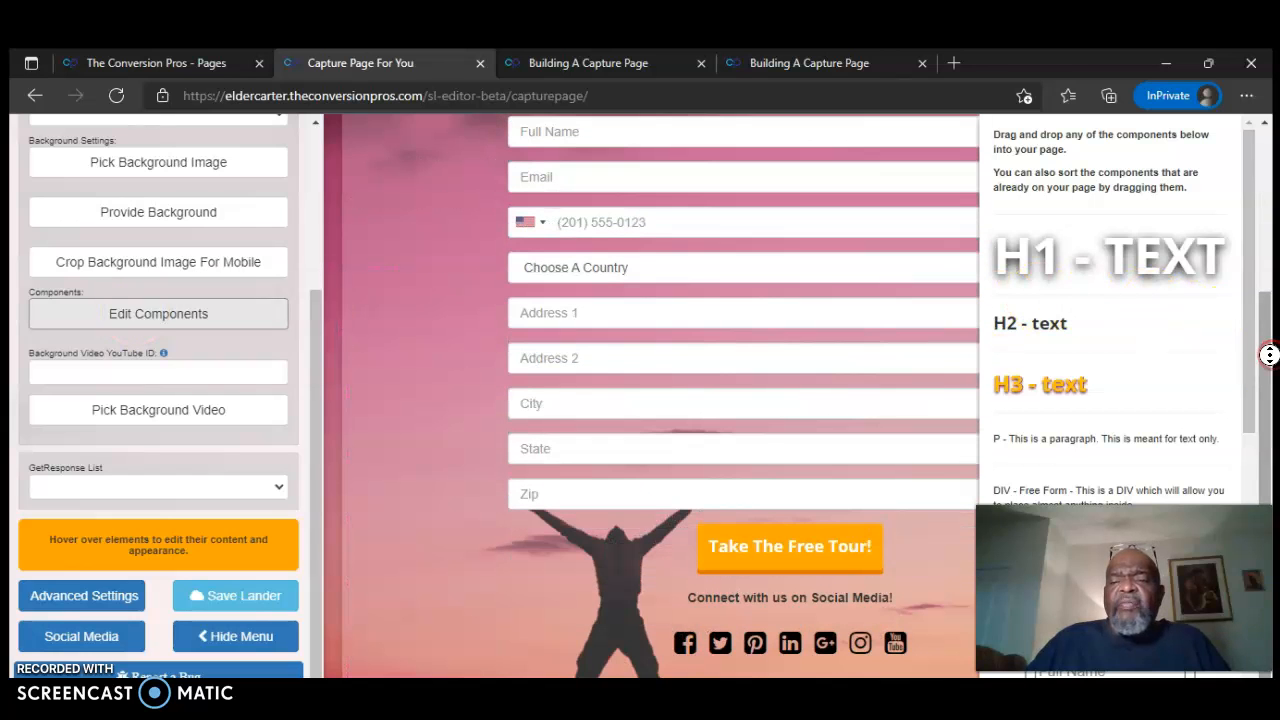
scroll(1175, 356, down, 5)
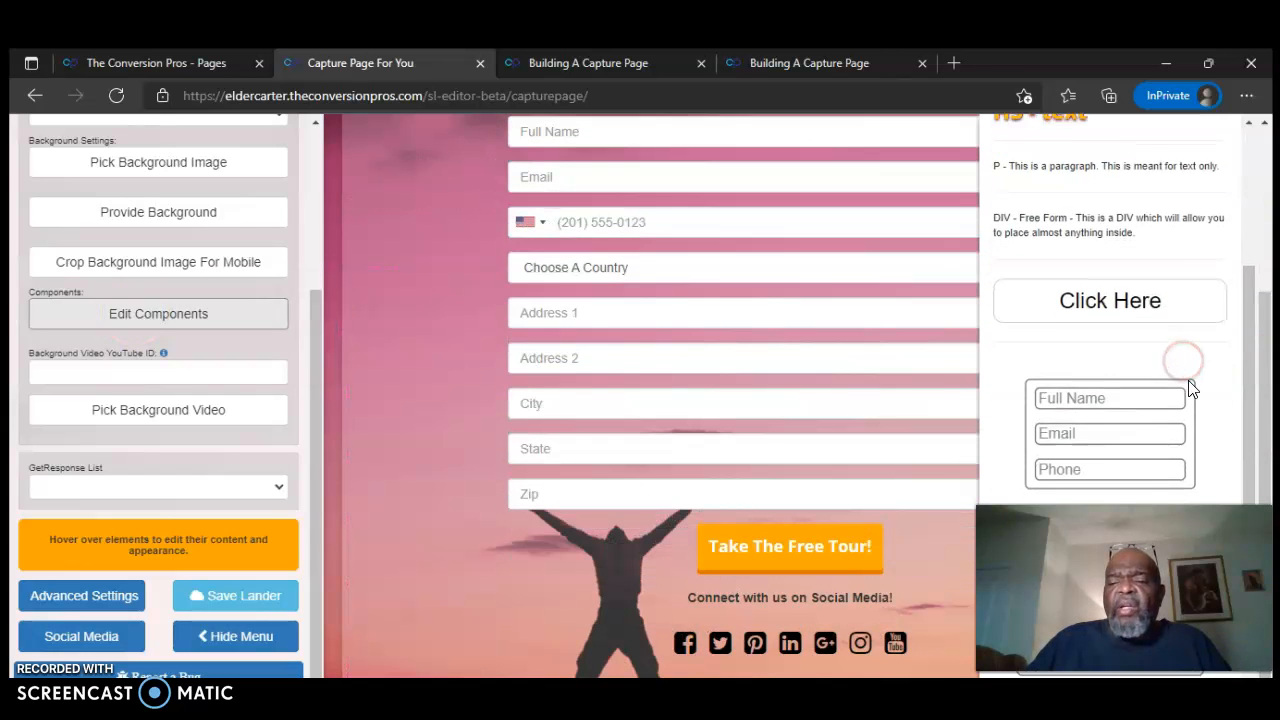
scroll(1170, 397, down, 1)
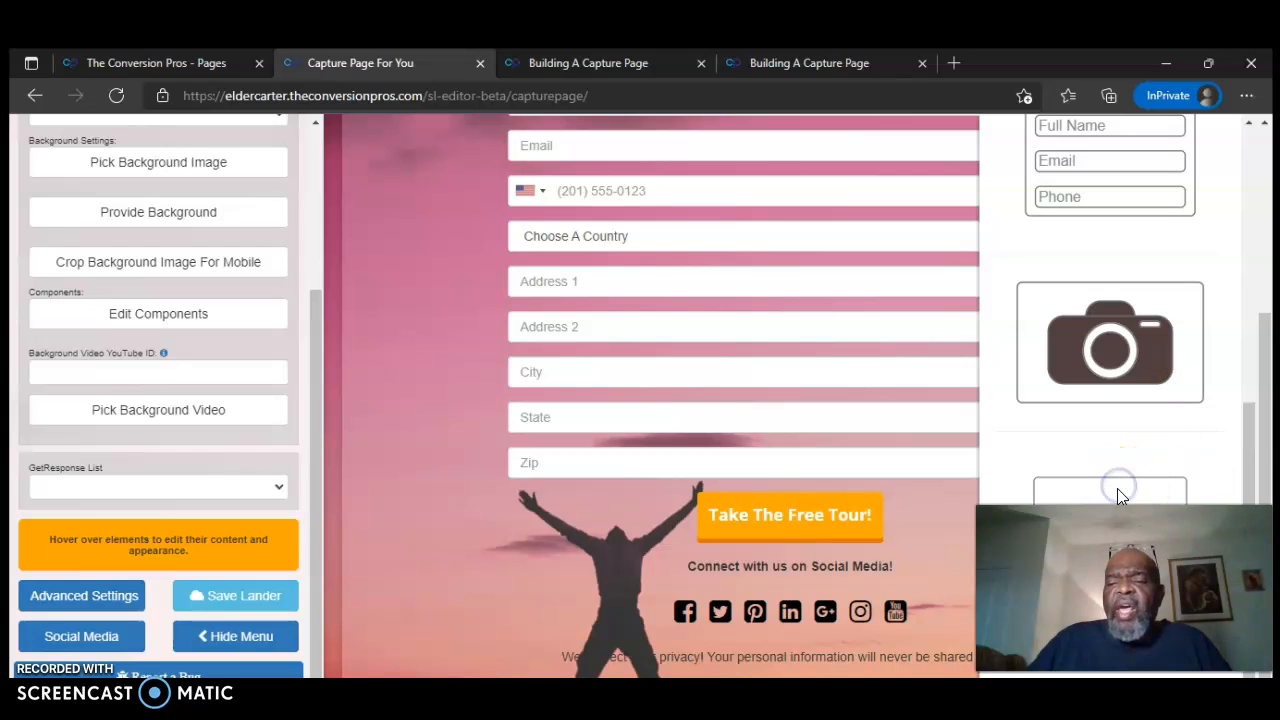
drag(1118, 490, 1009, 441)
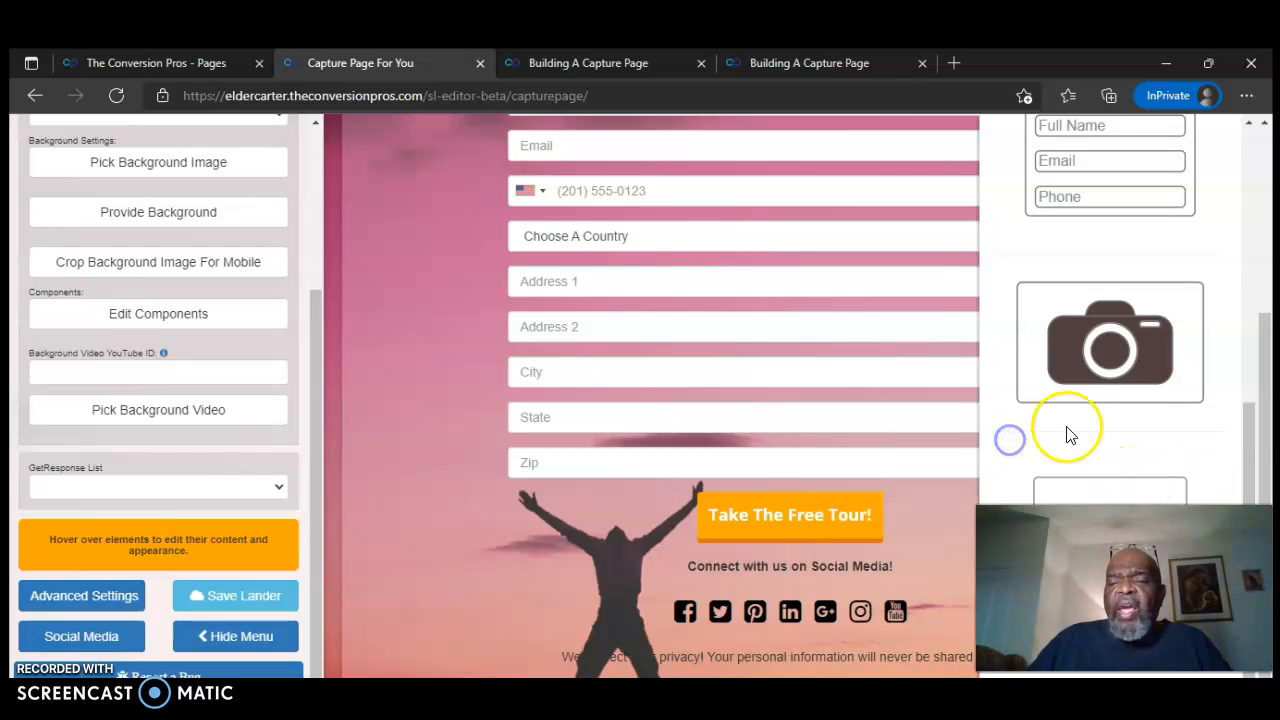
drag(1095, 490, 1128, 448)
drag(1264, 498, 1252, 363)
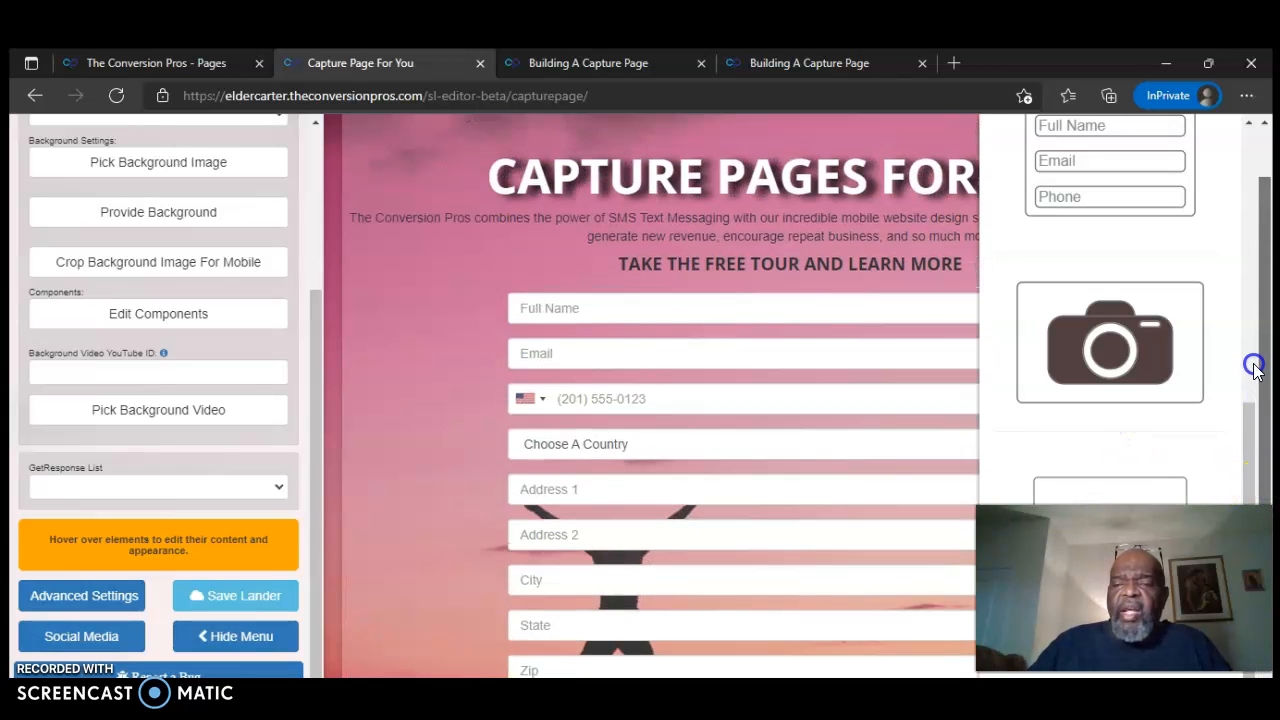
drag(1107, 500, 725, 223)
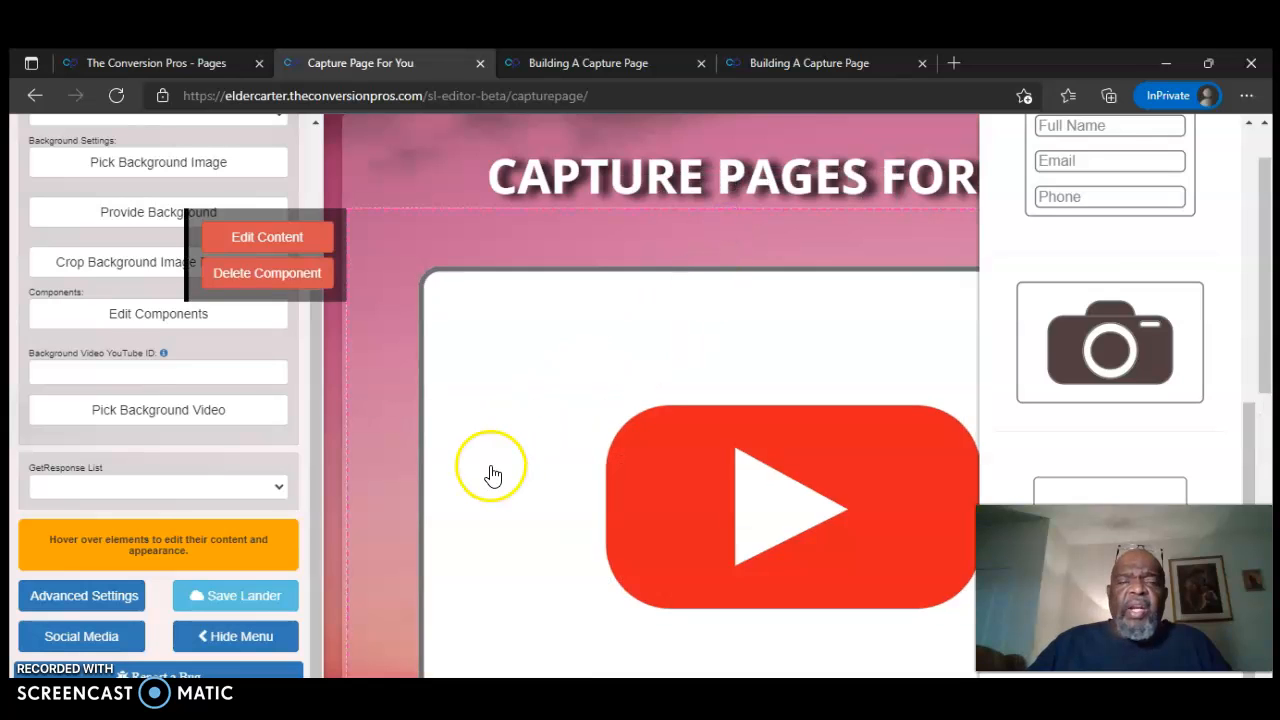
Step: Switch to YouTube by opening the bookmarked Coffee & Charts video in a new browser tab
click(785, 55)
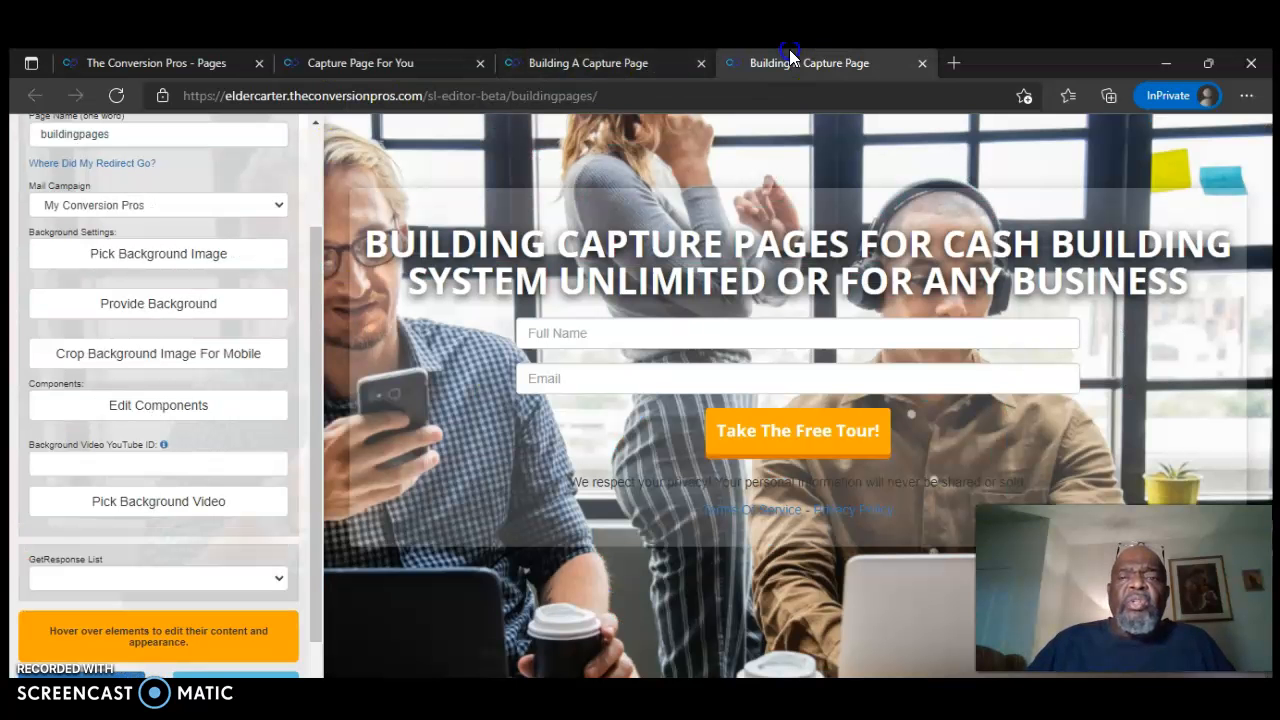
click(957, 62)
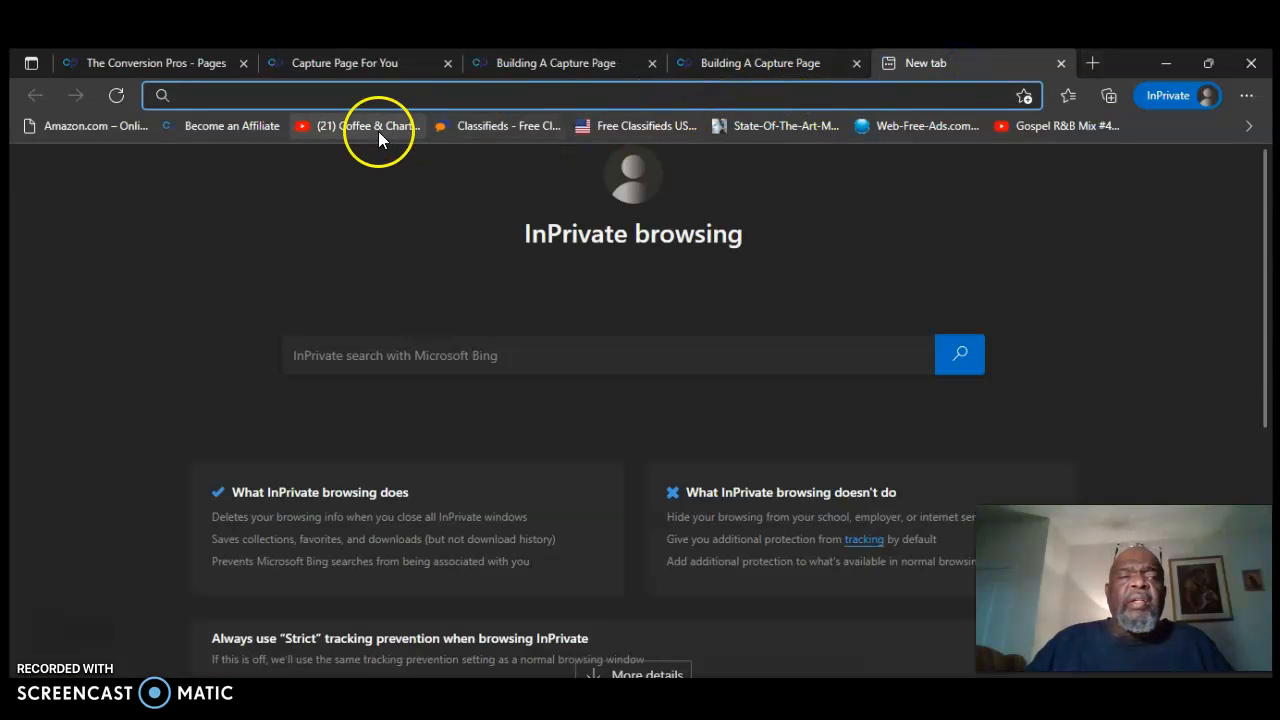
text(https://www.youtube.com/watch?v=_i6N7cbIpnk)
key(Return)
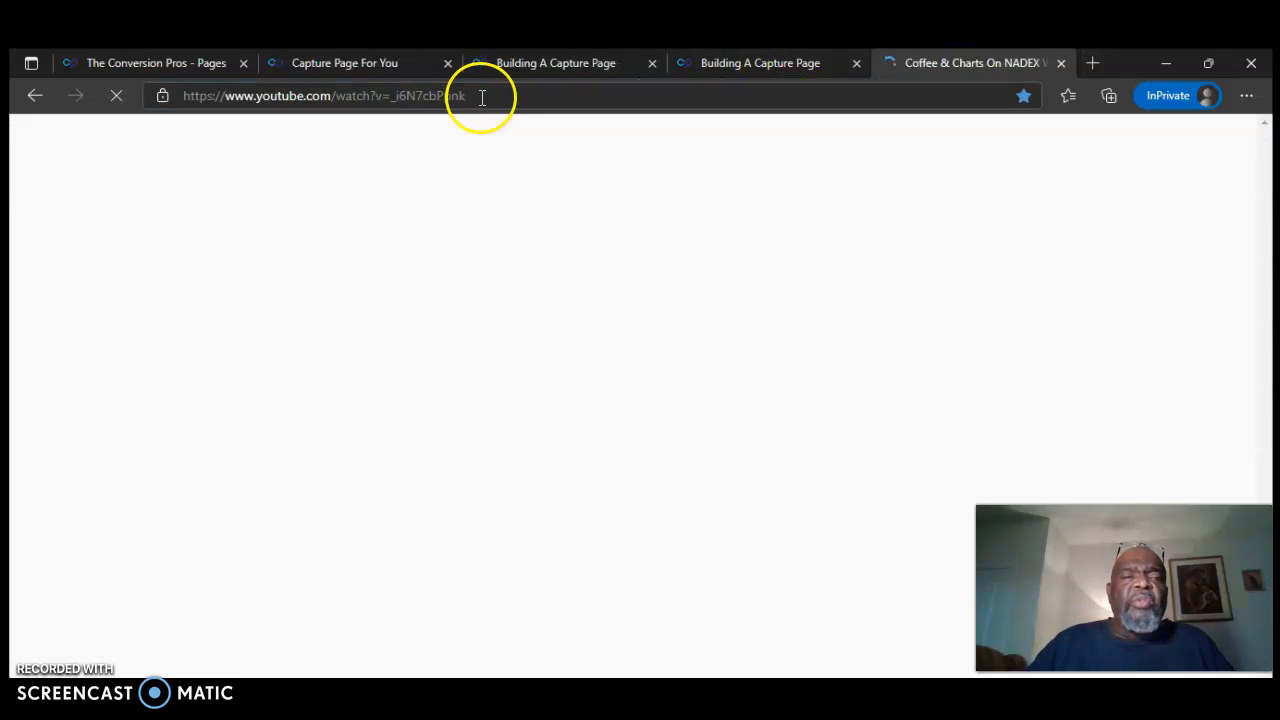
drag(476, 97, 213, 96)
click(163, 104)
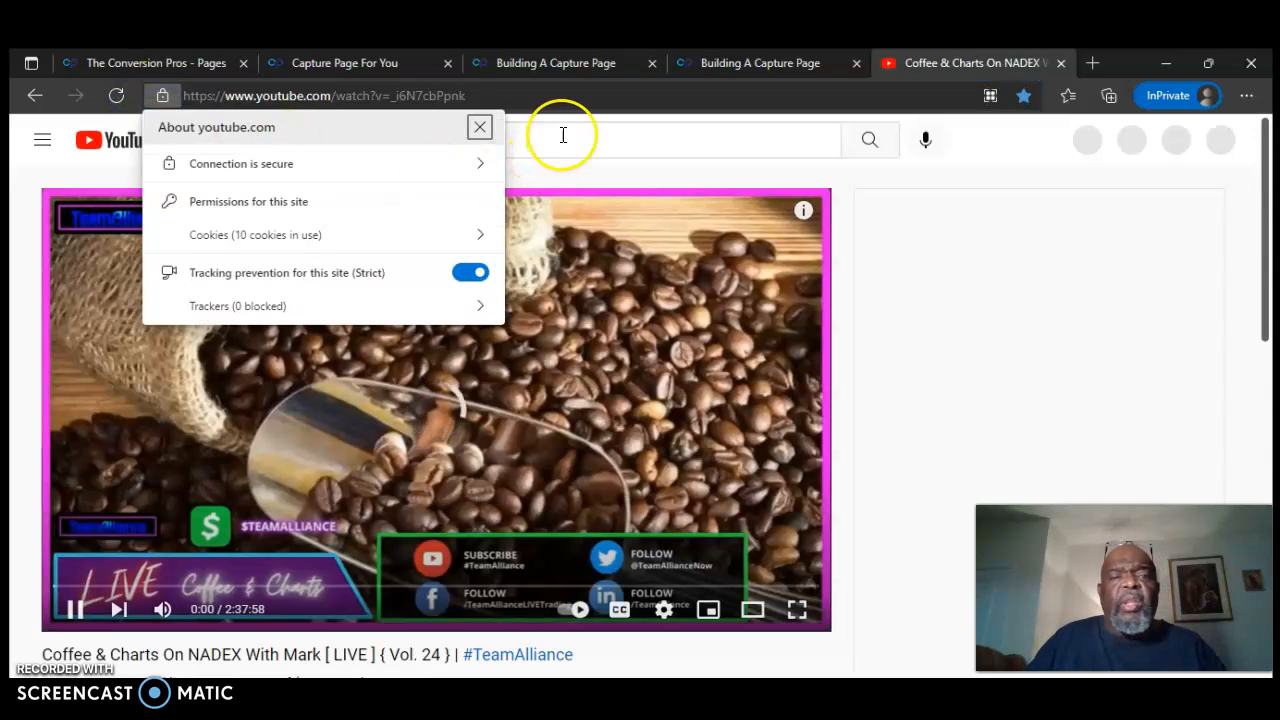
Step: Search YouTube for the channel owner's name followed by "cash building system unlimited"
click(561, 137)
click(561, 139)
text(marl)
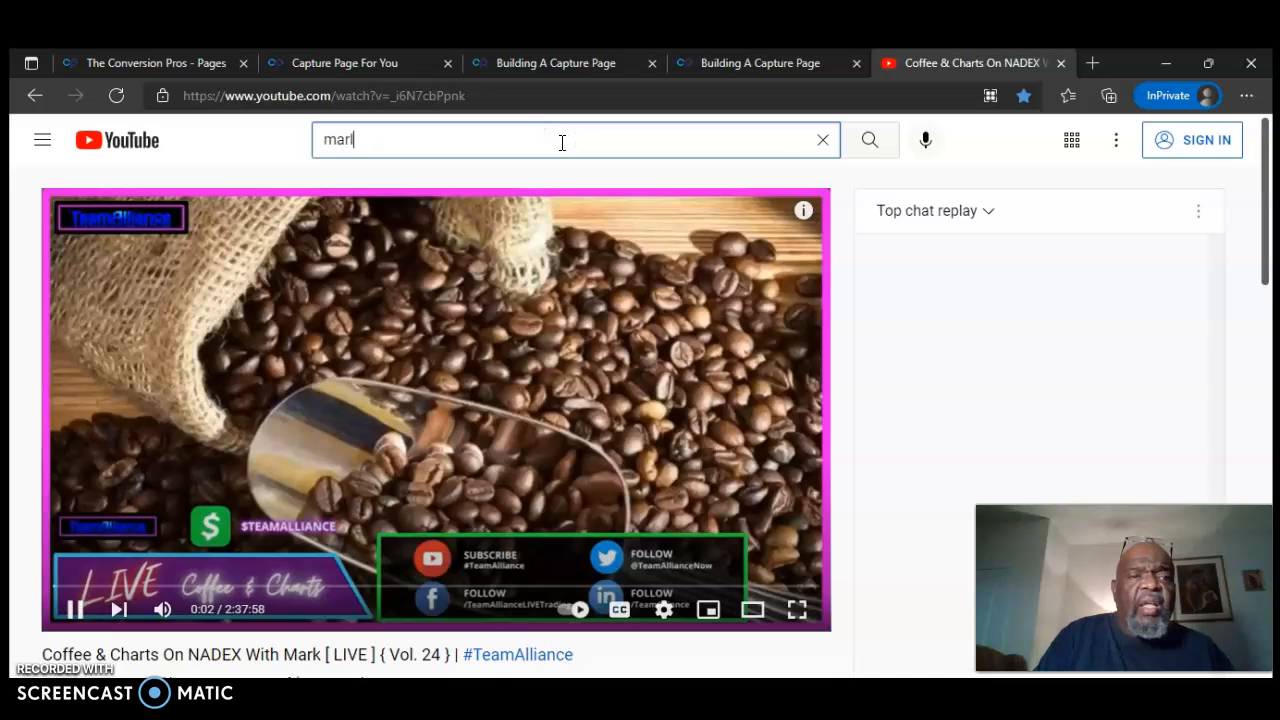
text(in carter )
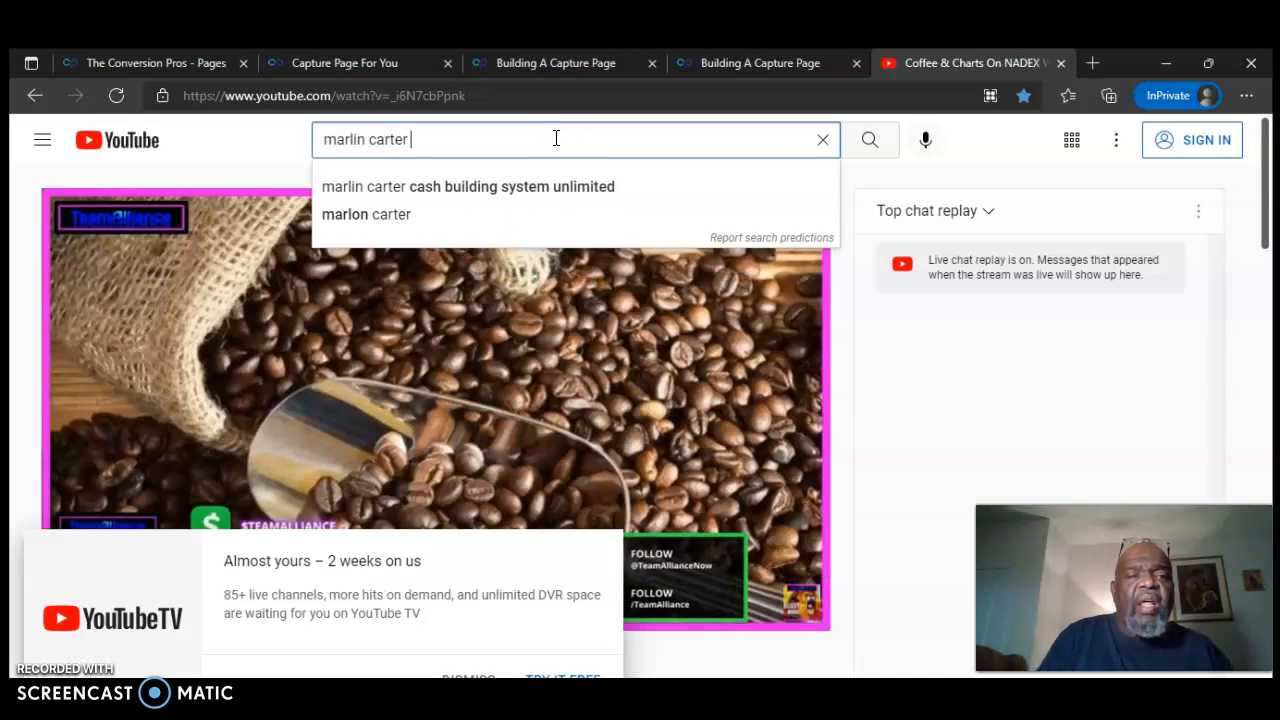
text(cash building system unlimited)
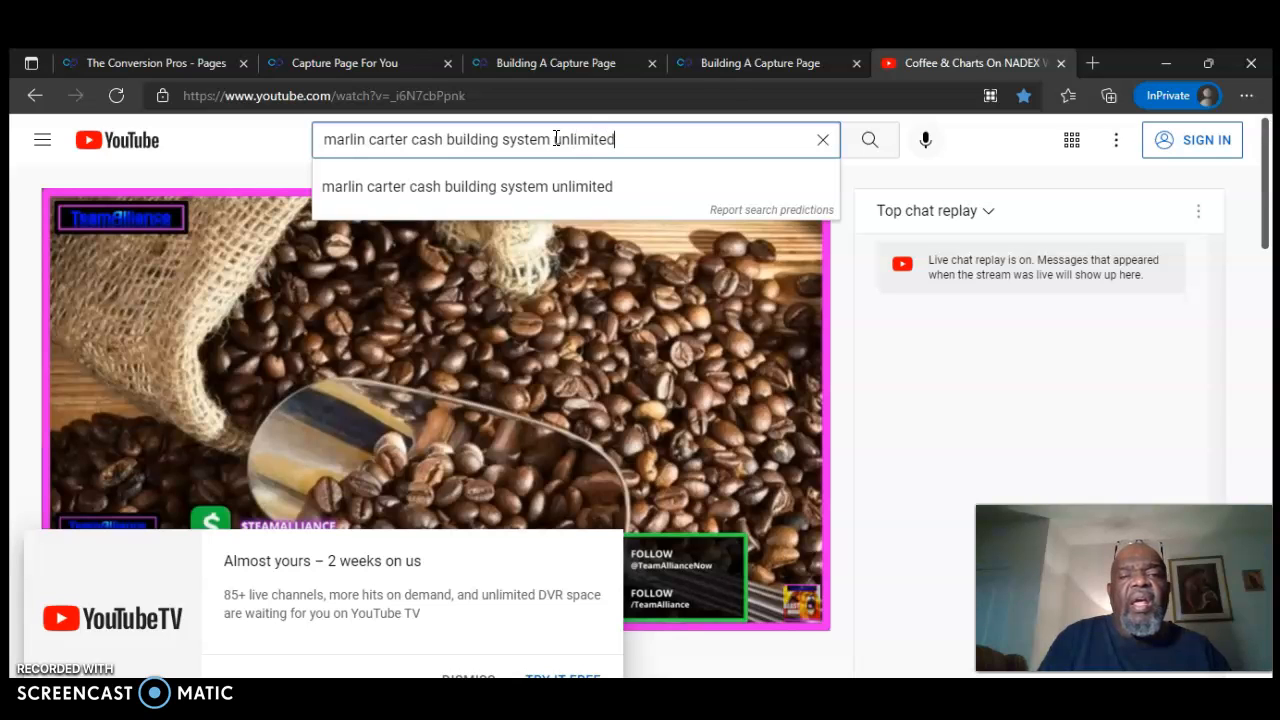
key(Return)
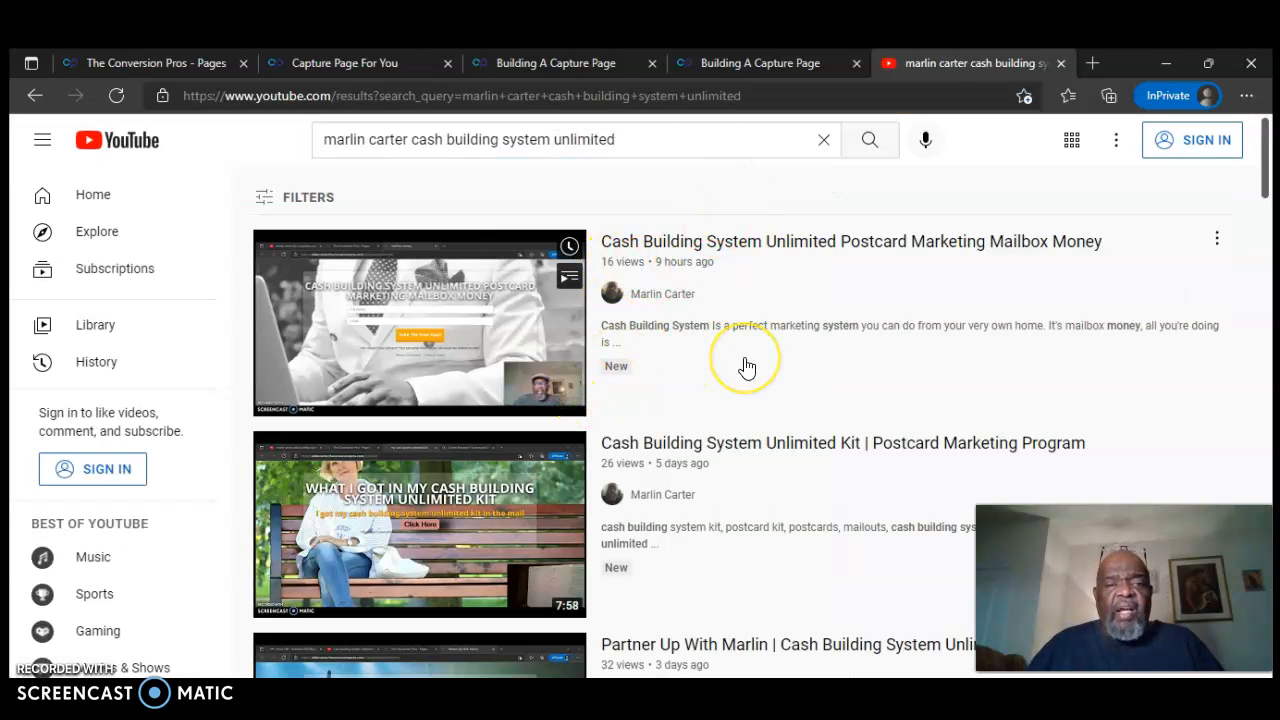
Step: Open the 5:47 "Partner Up" Cash Building System Unlimited postcard marketing video from the search results
scroll(745, 367, down, 2)
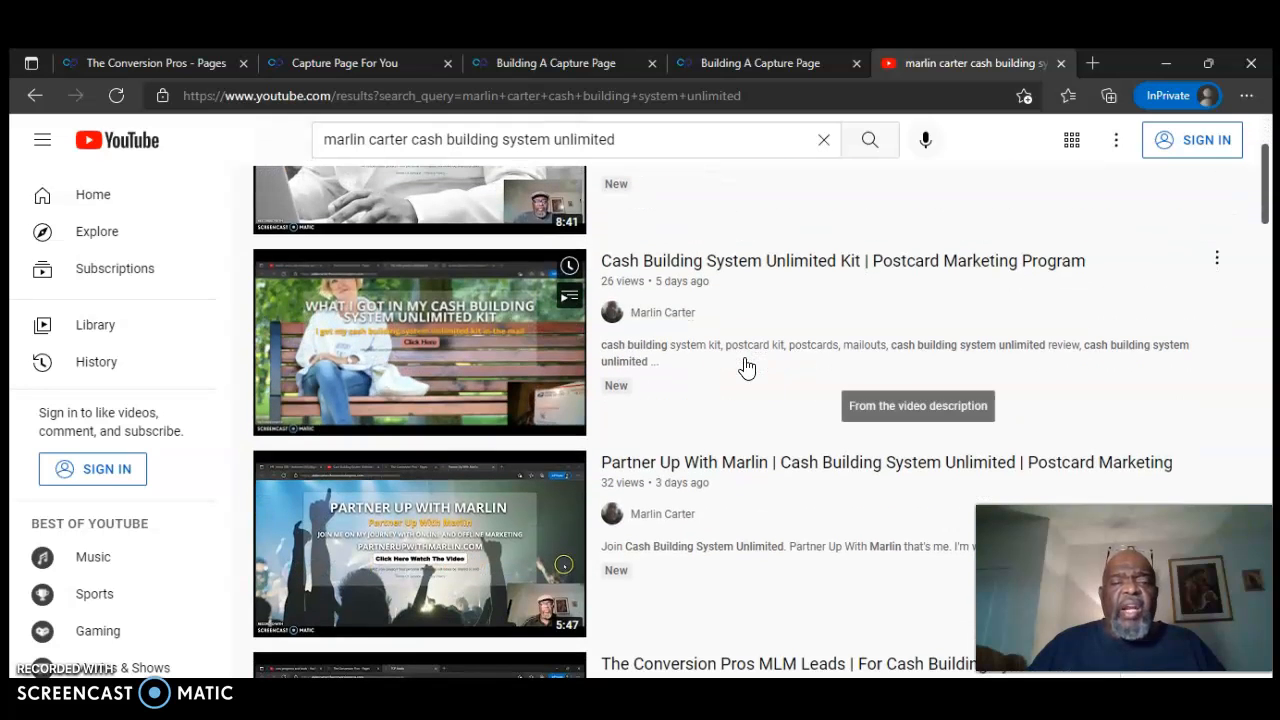
scroll(450, 333, down, 2)
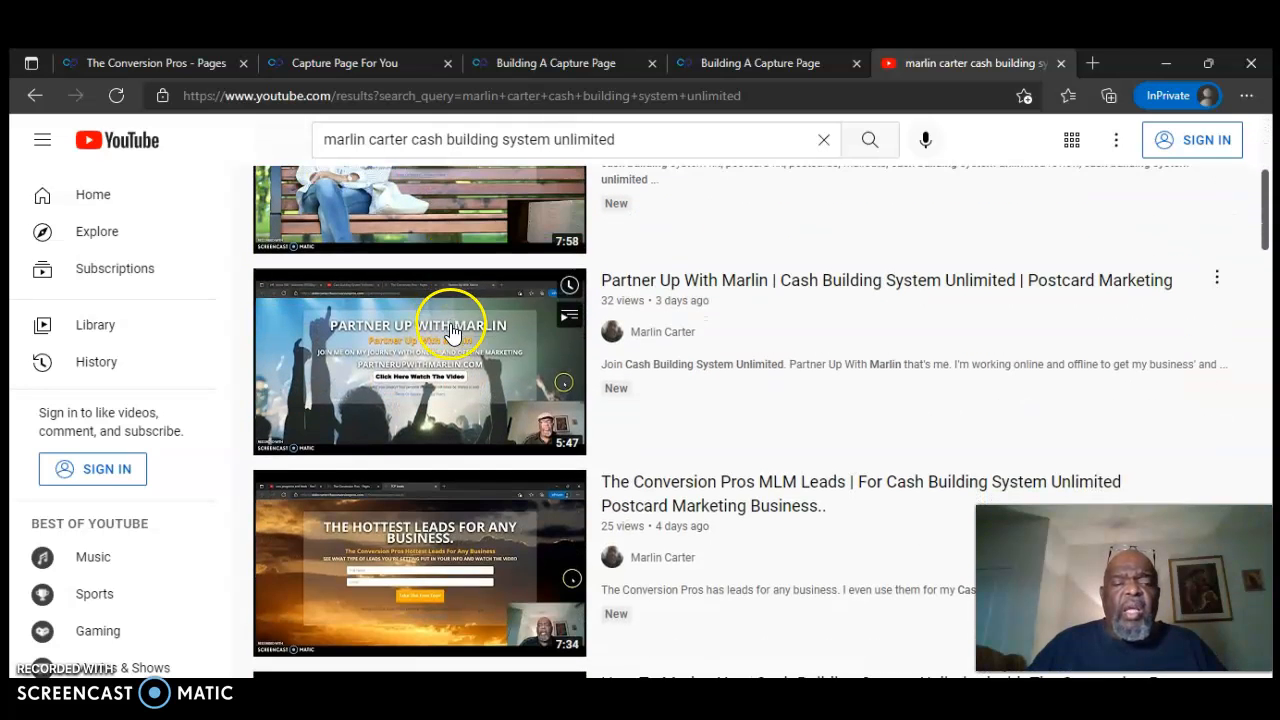
click(489, 396)
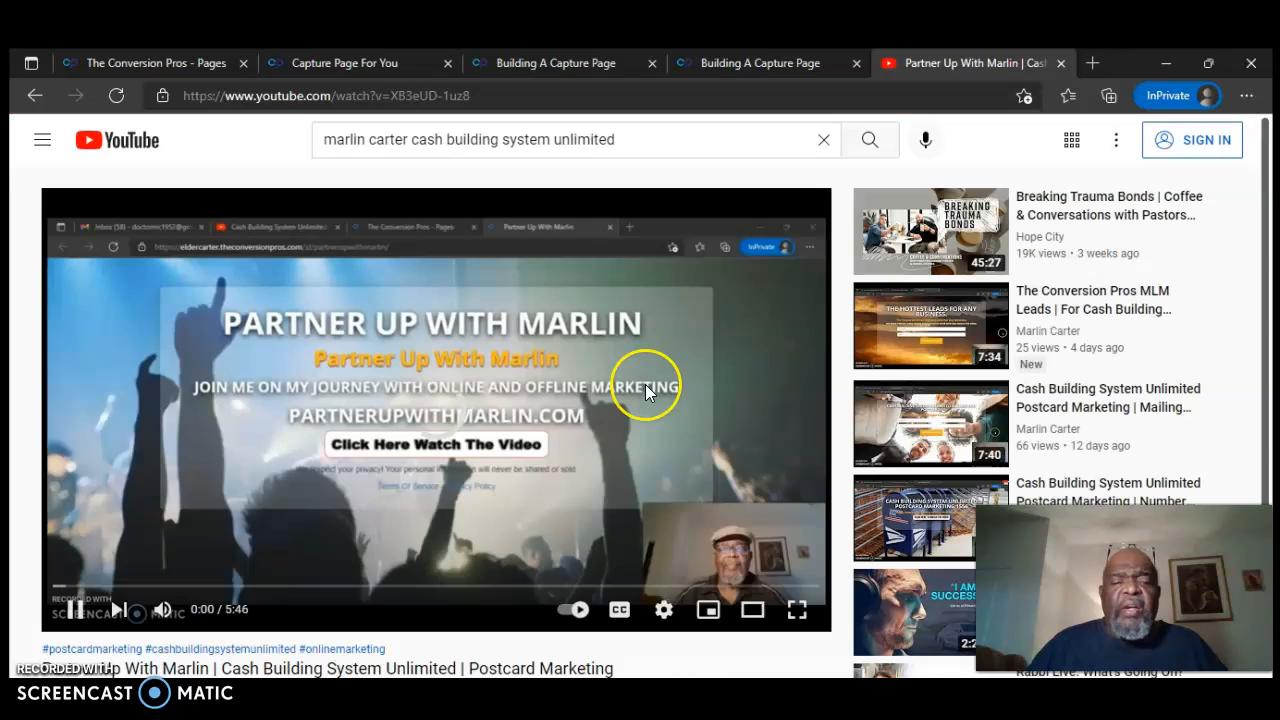
Step: Copy the share link of the open "Partner Up" video and close the sharing dialog
scroll(645, 384, down, 3)
scroll(659, 262, up, 2)
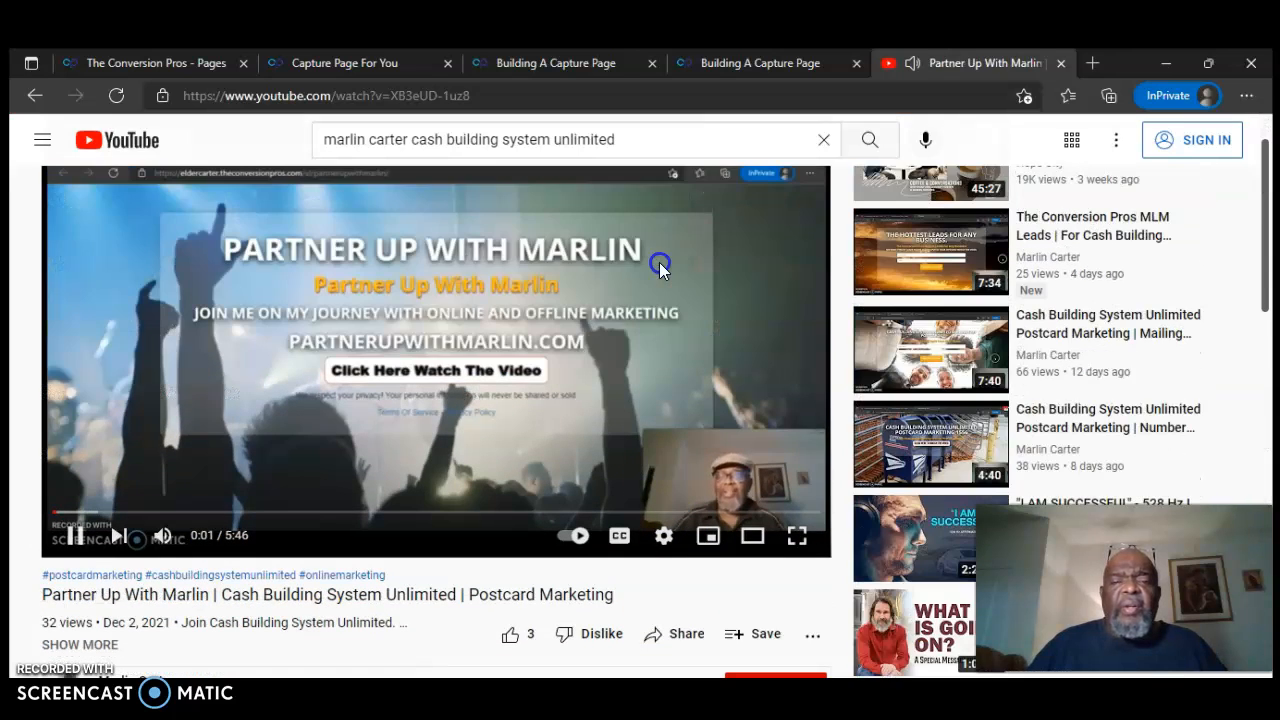
scroll(645, 430, down, 4)
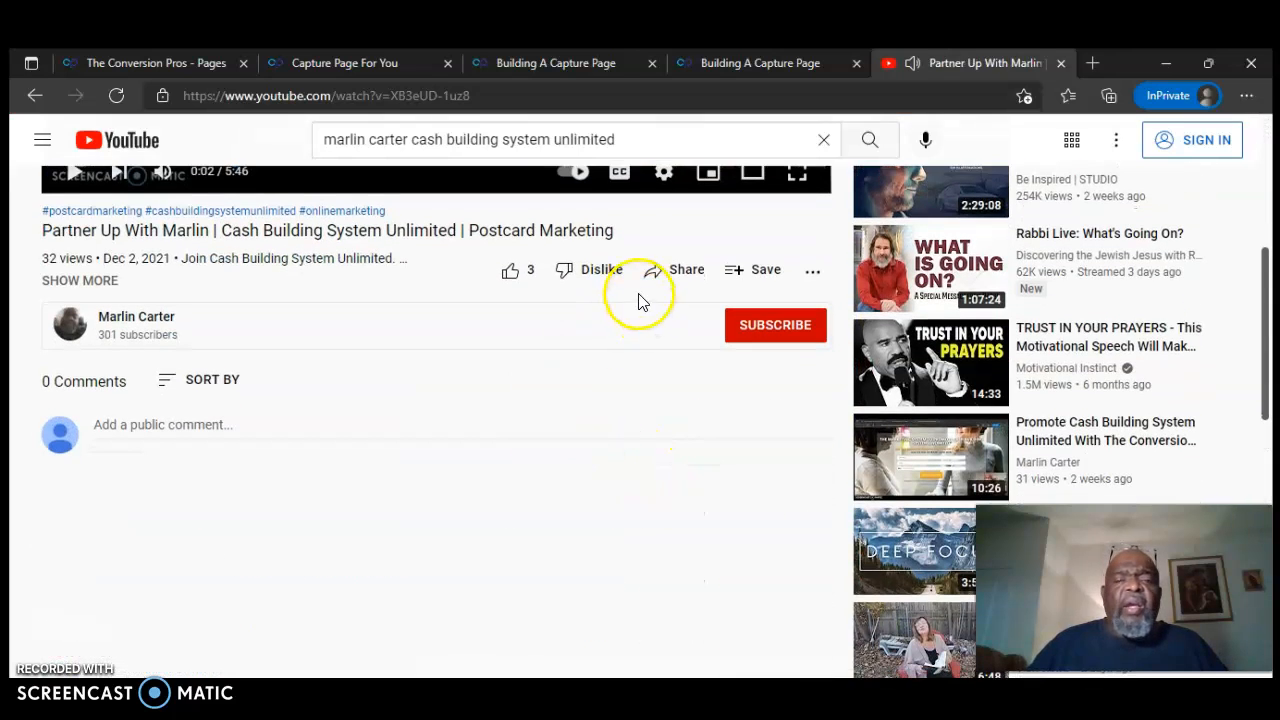
click(683, 272)
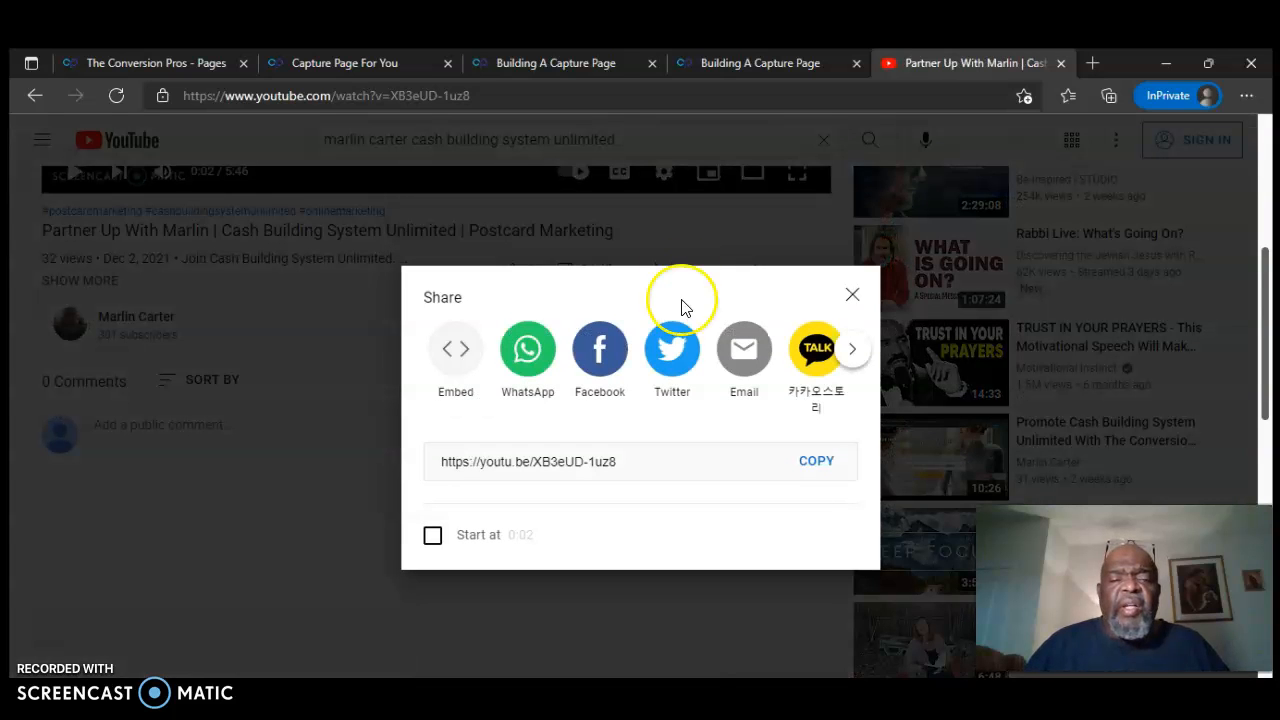
click(816, 461)
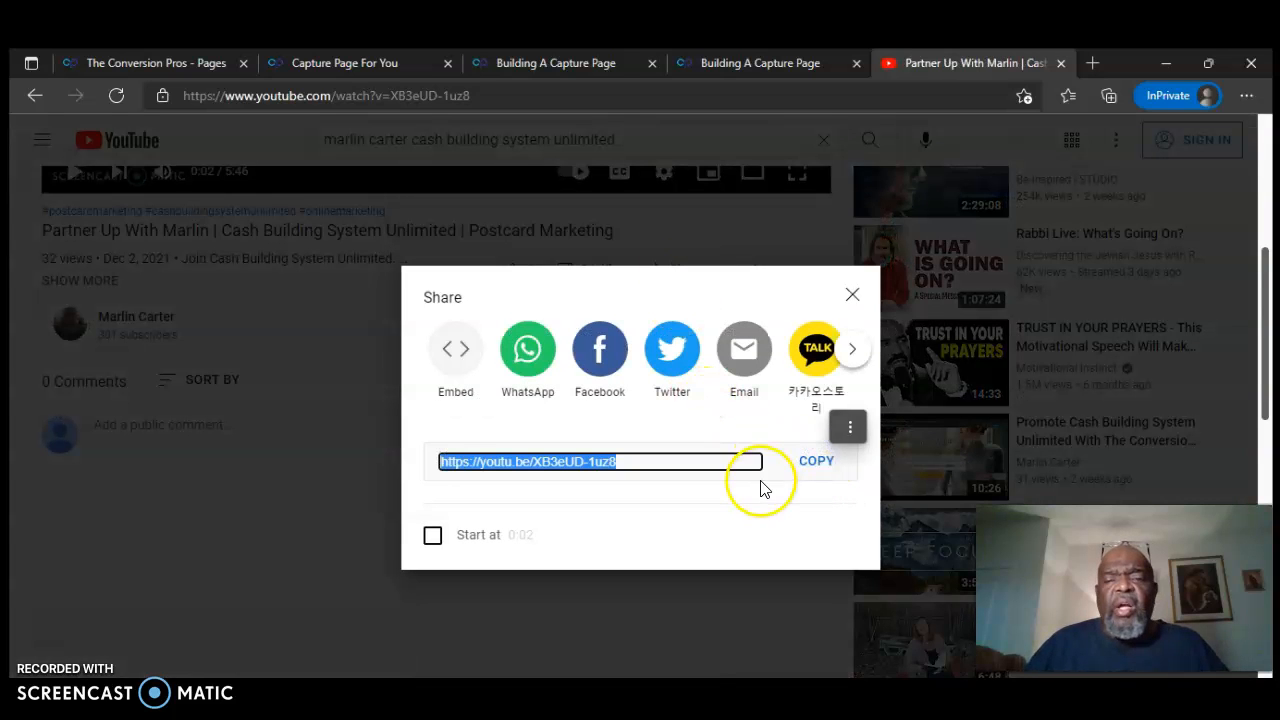
click(853, 296)
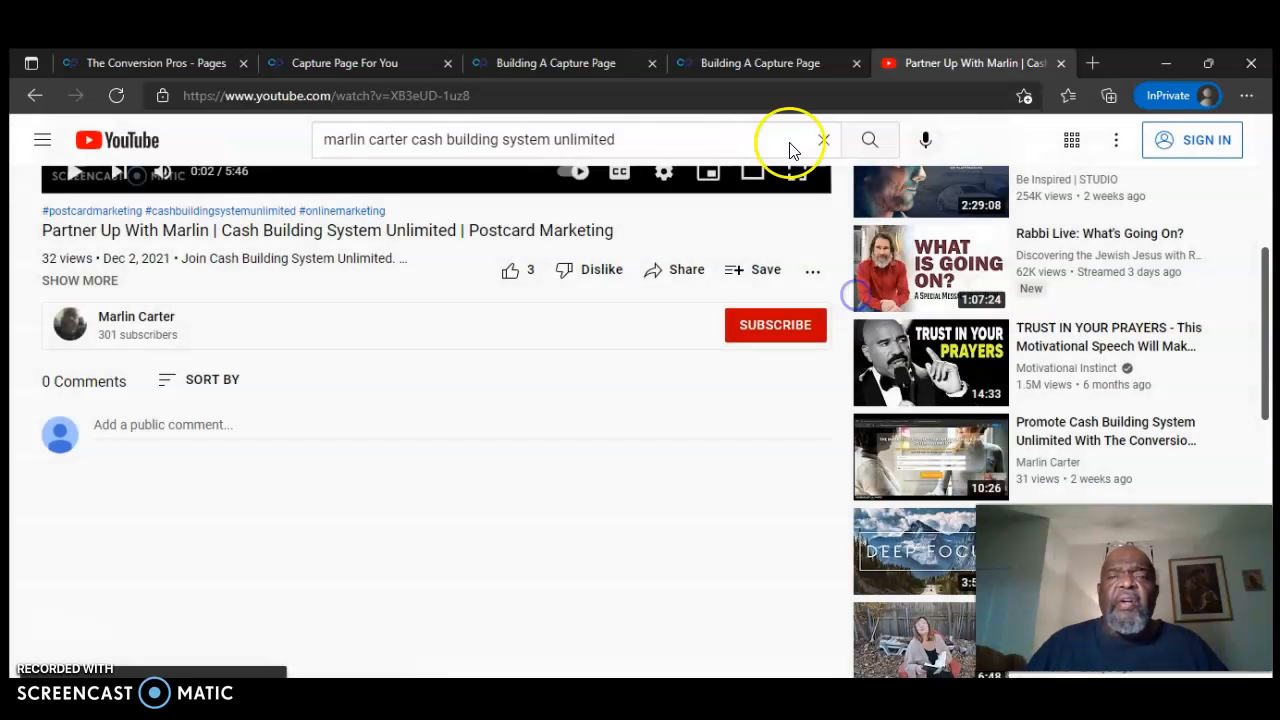
Step: Return to the "Capture Page For You" editor, set the video component's URL to the copied YouTube link and save it
click(543, 64)
click(398, 62)
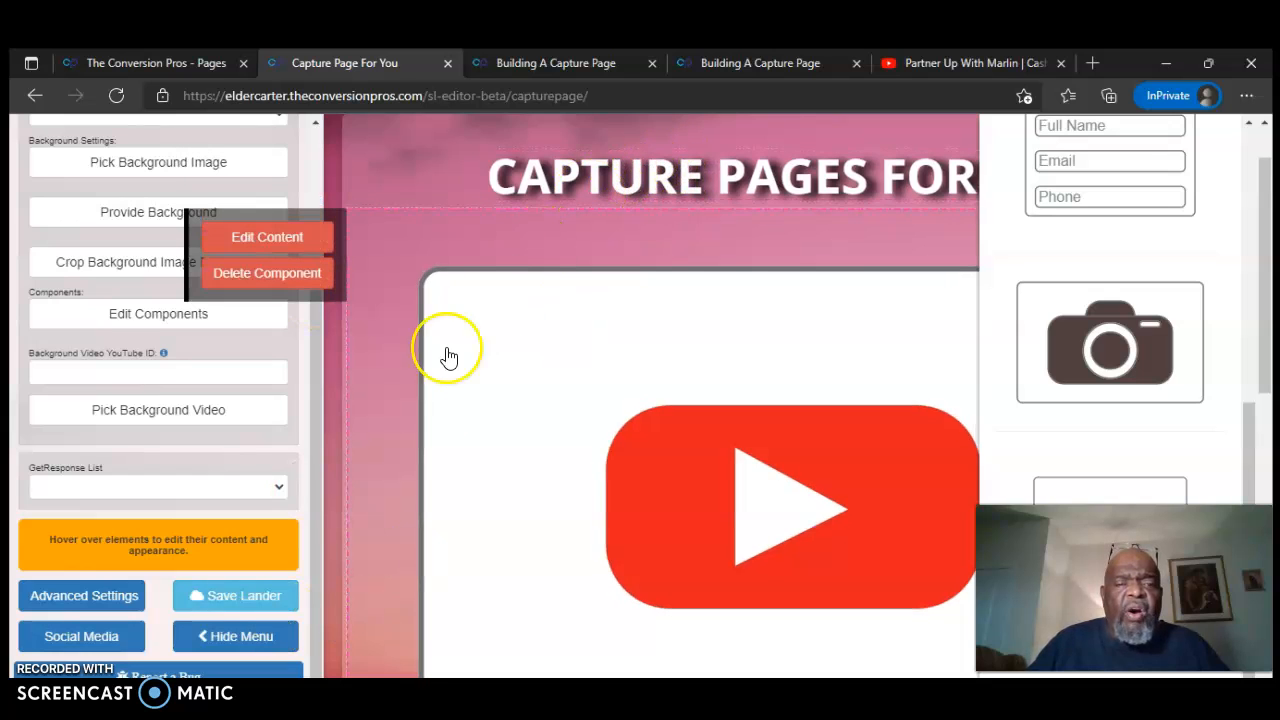
click(277, 237)
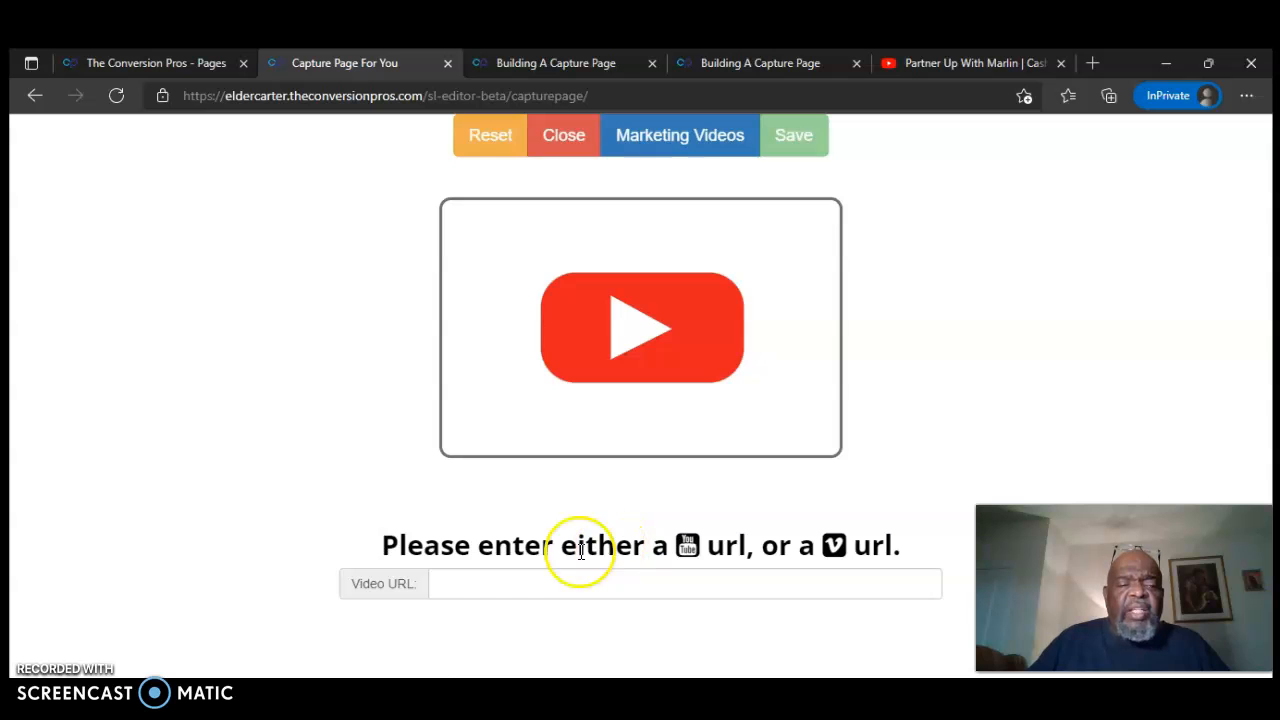
click(497, 583)
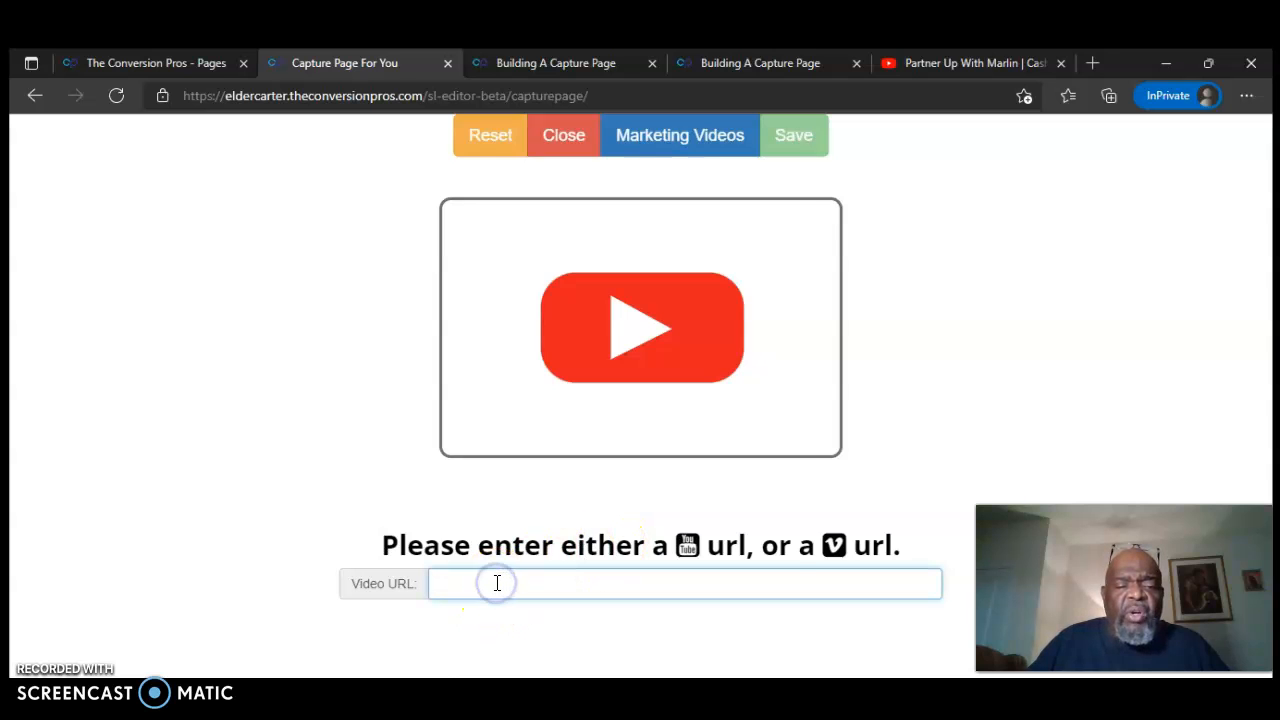
right_click(497, 583)
click(577, 310)
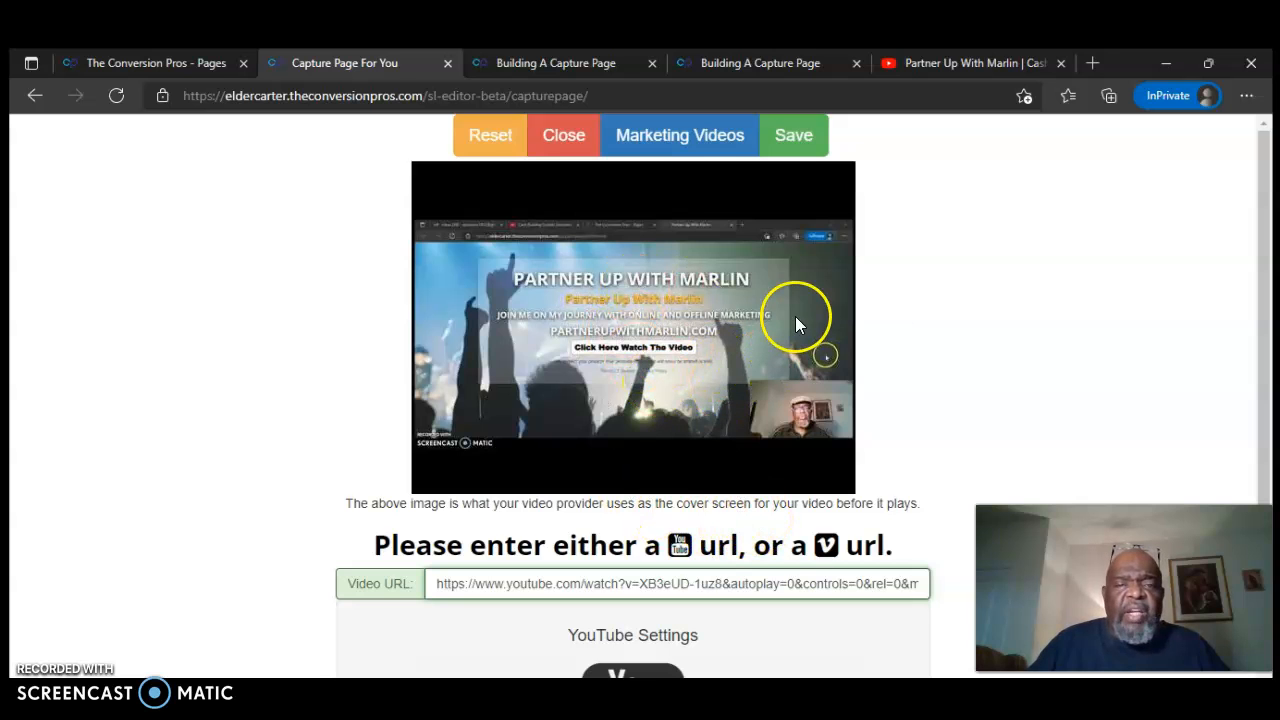
click(796, 137)
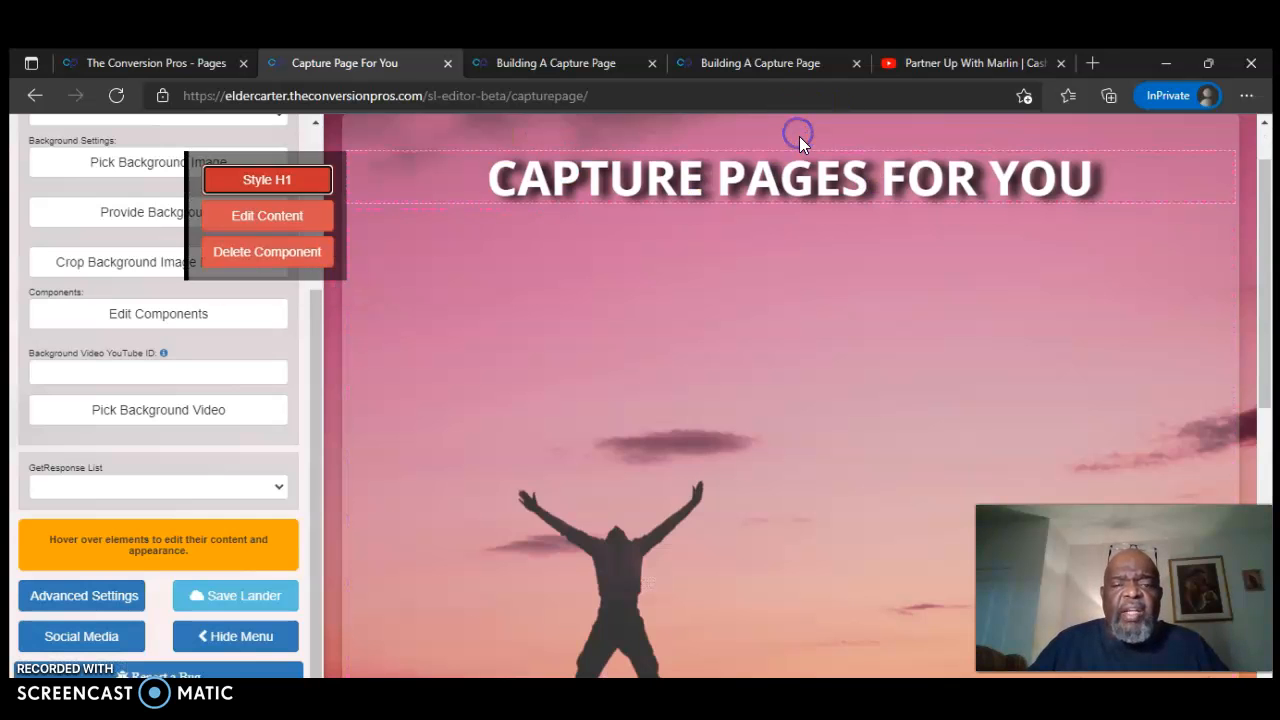
Step: Change the capture page's long contact form to the version with only Full Name and Email, and save it
scroll(877, 509, down, 10)
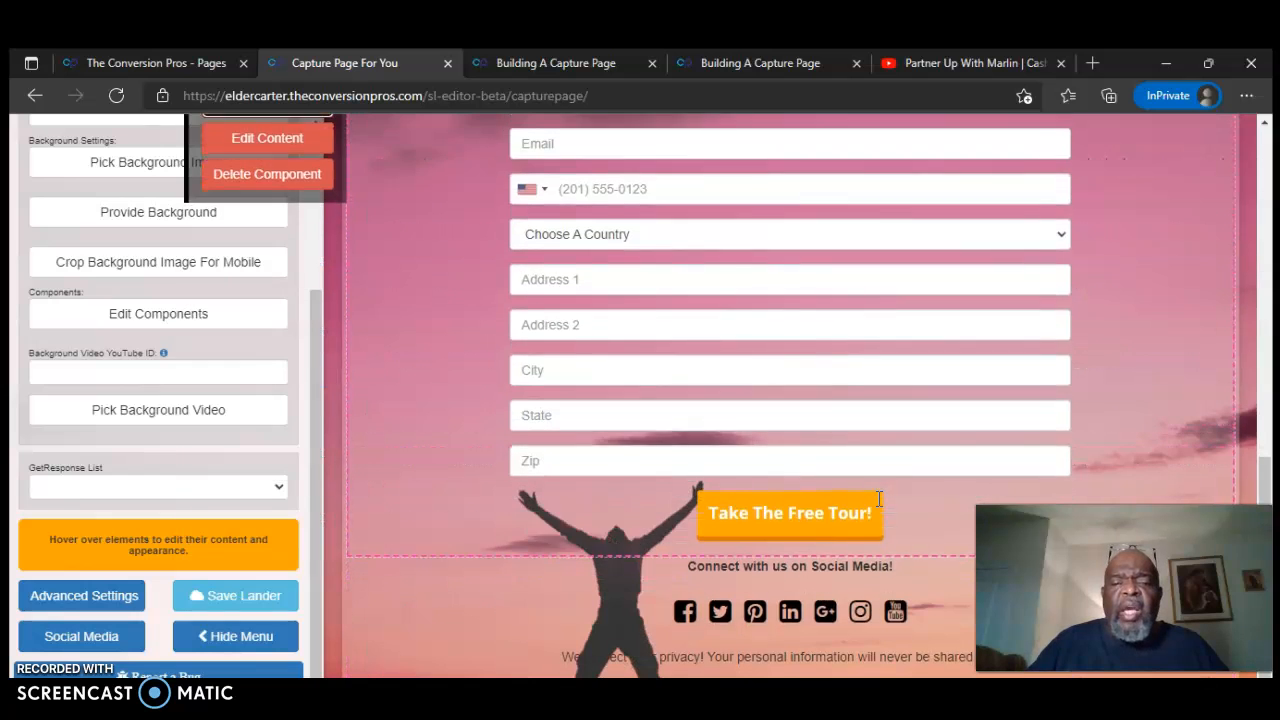
click(764, 191)
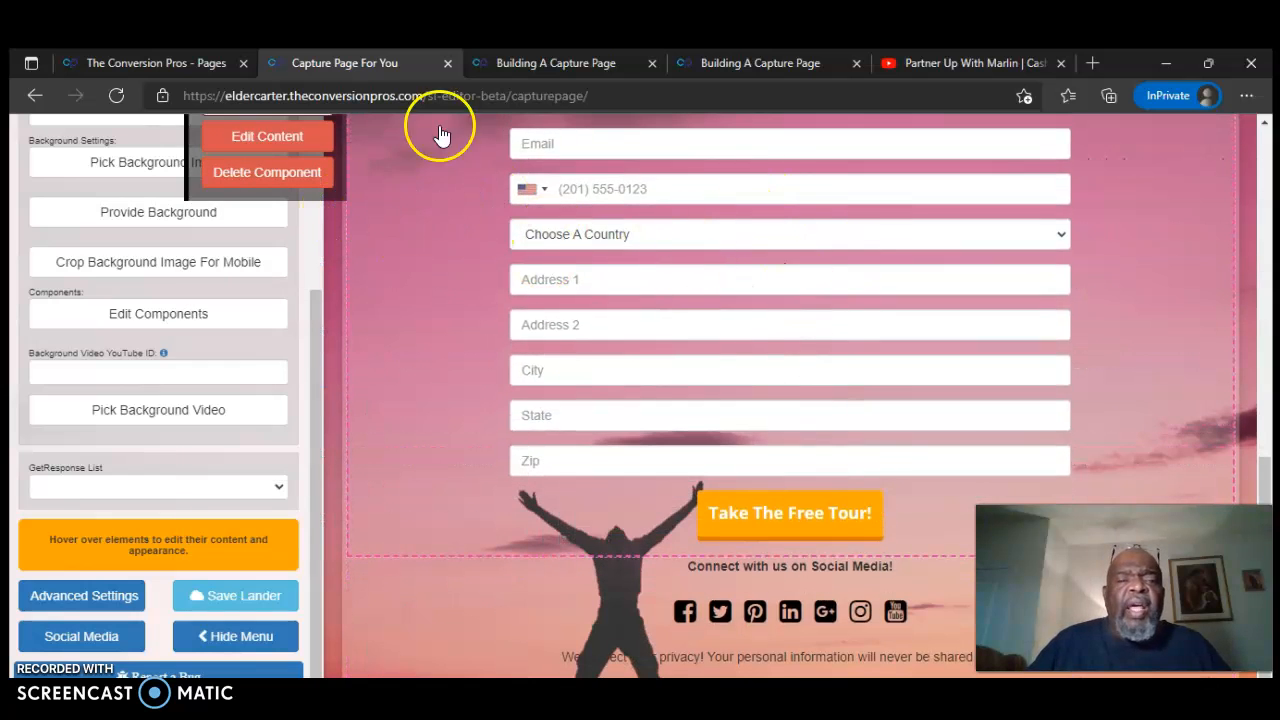
click(267, 136)
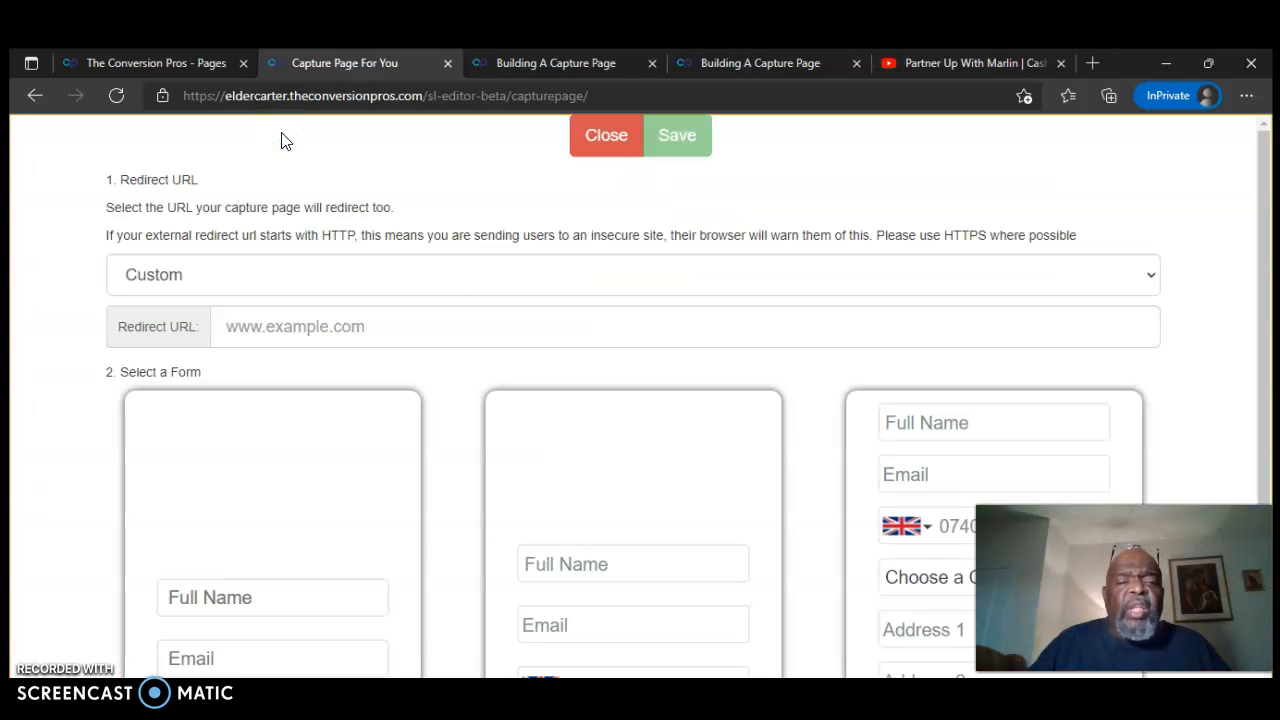
scroll(280, 545, down, 2)
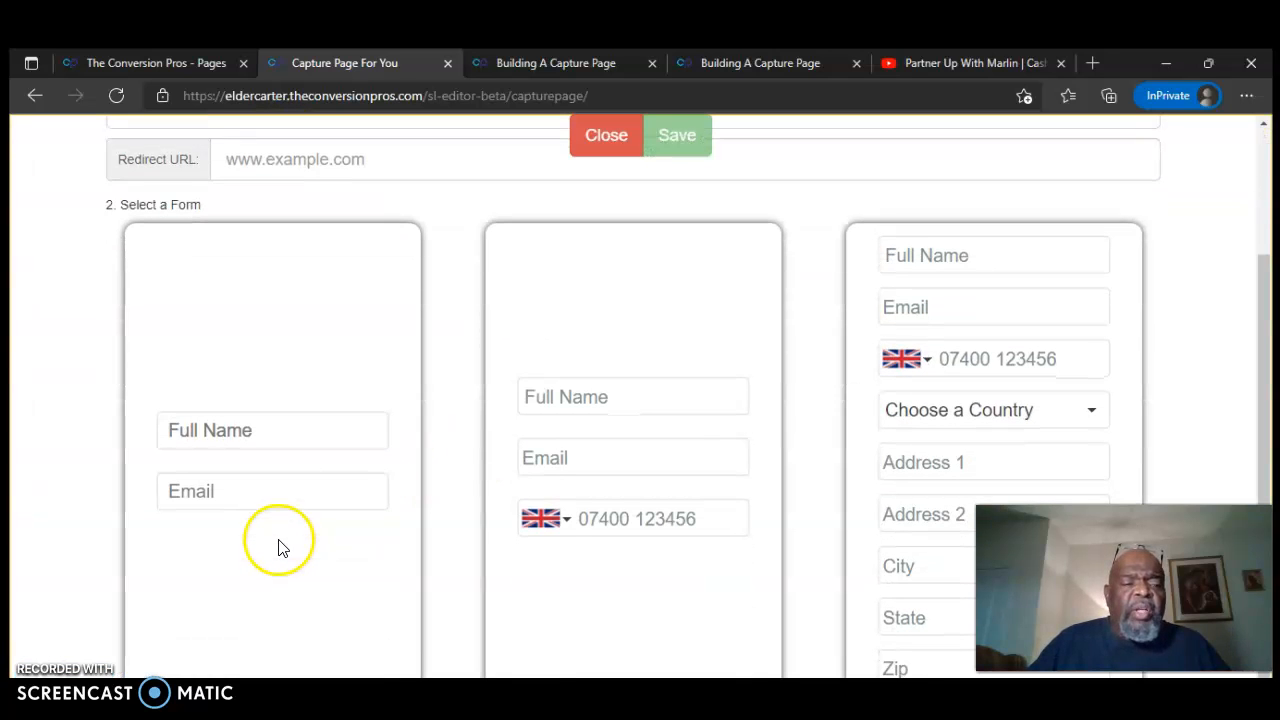
click(293, 447)
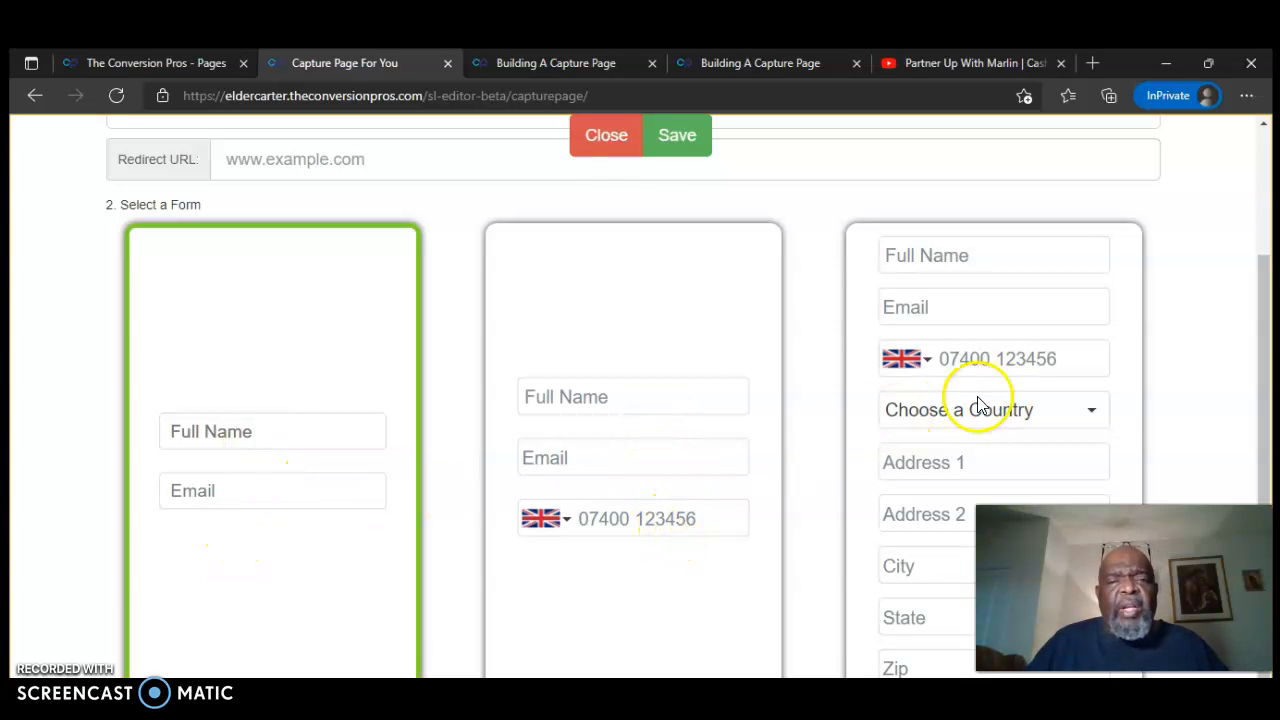
scroll(726, 514, up, 1)
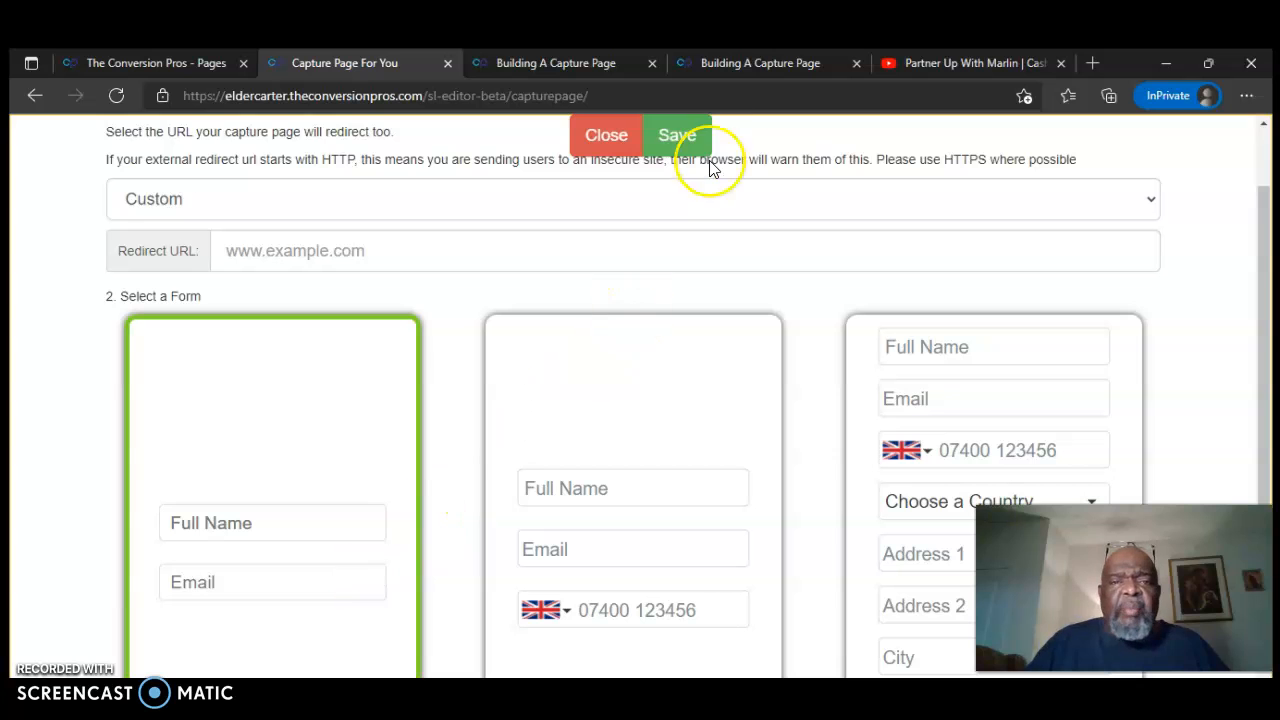
click(677, 135)
mouse_move(751, 514)
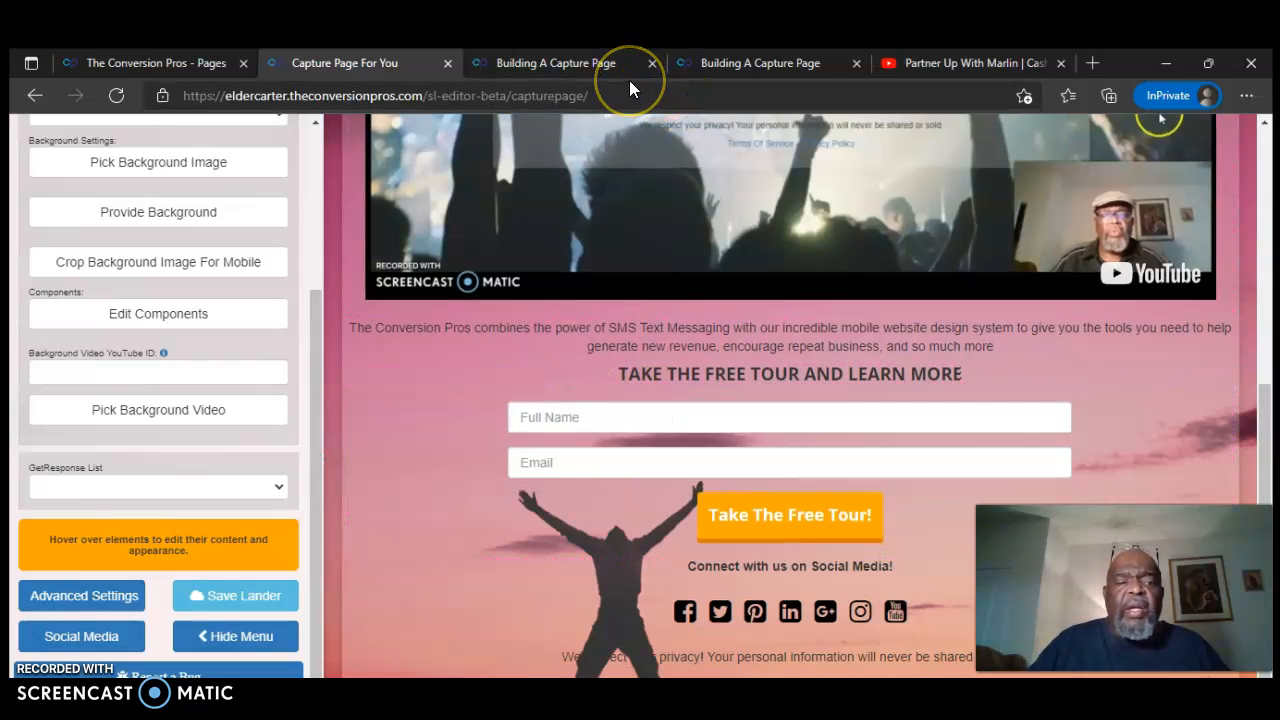
Step: Switch back to YouTube and open the suggested "Cash Building System Unlimited Postcard Marketing | Mailing Out Postcards" video
click(605, 64)
click(758, 68)
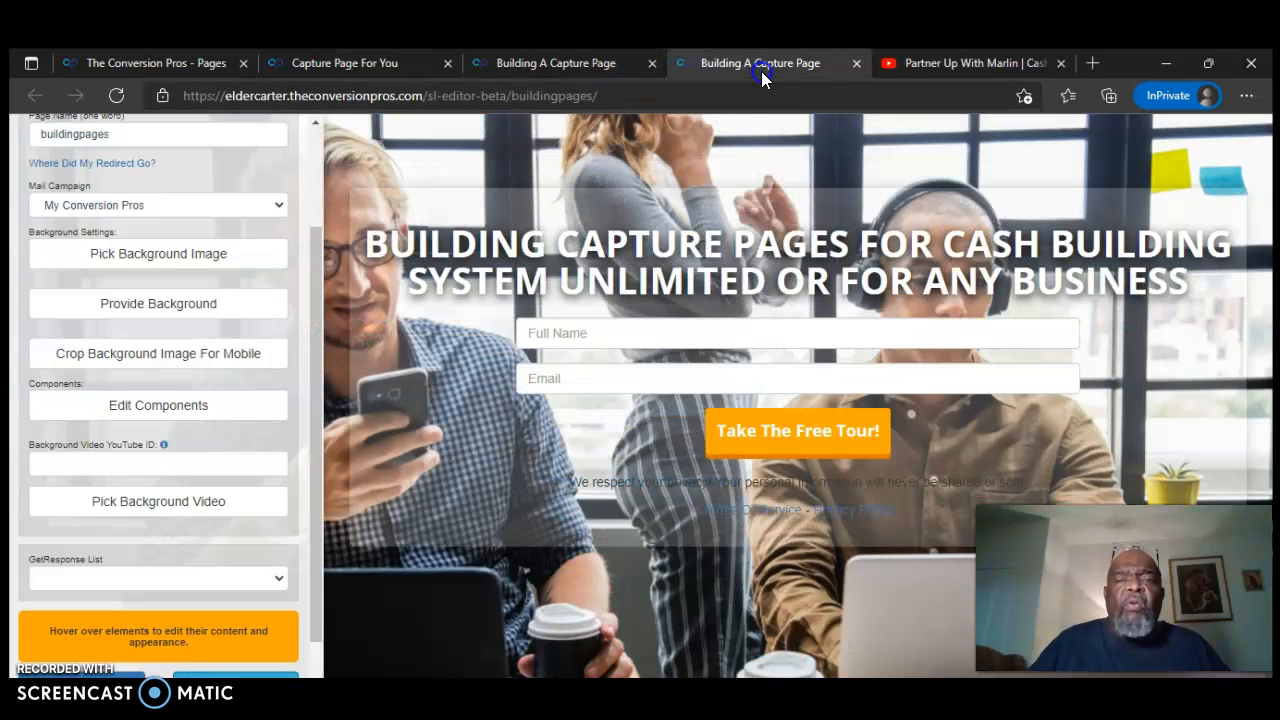
click(972, 64)
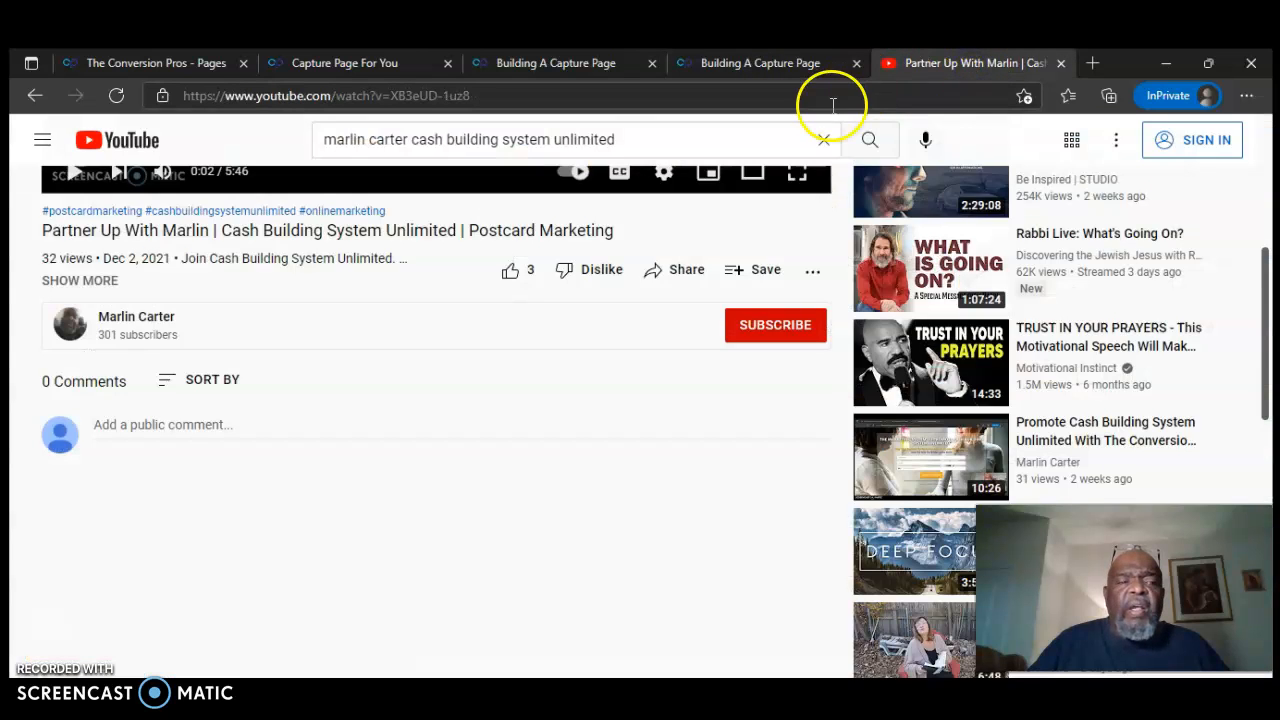
scroll(634, 231, up, 4)
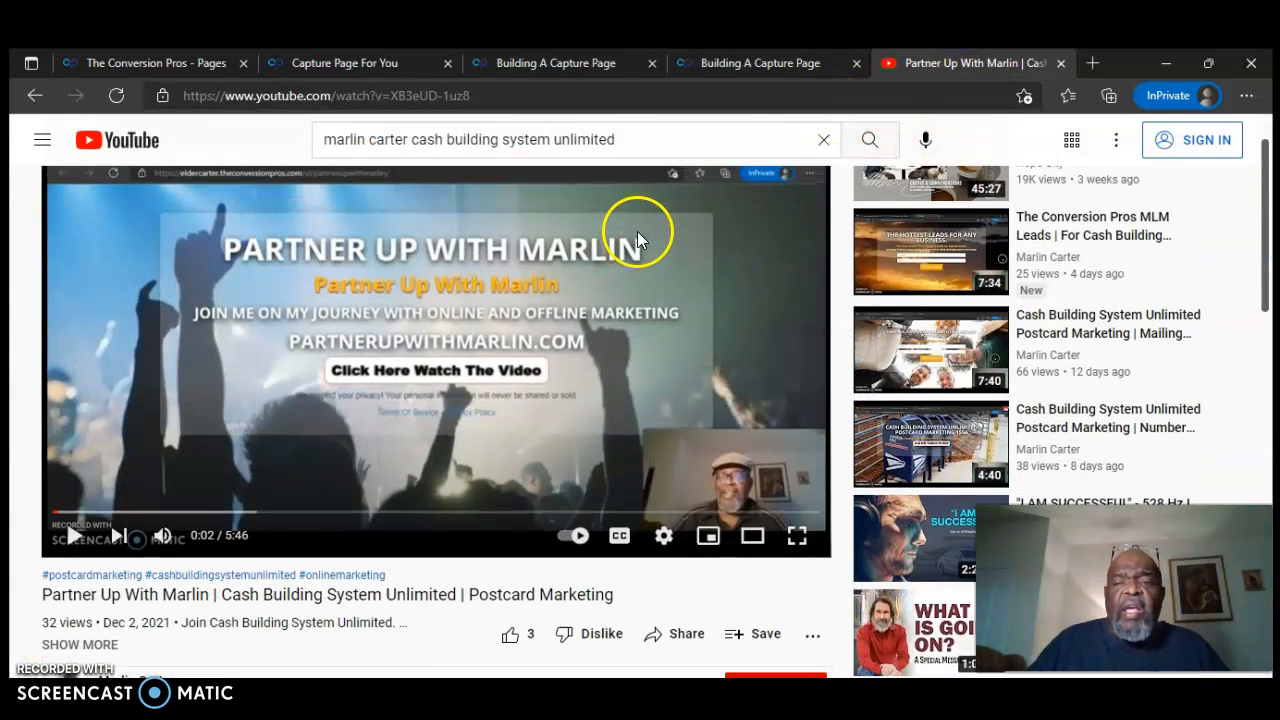
click(995, 350)
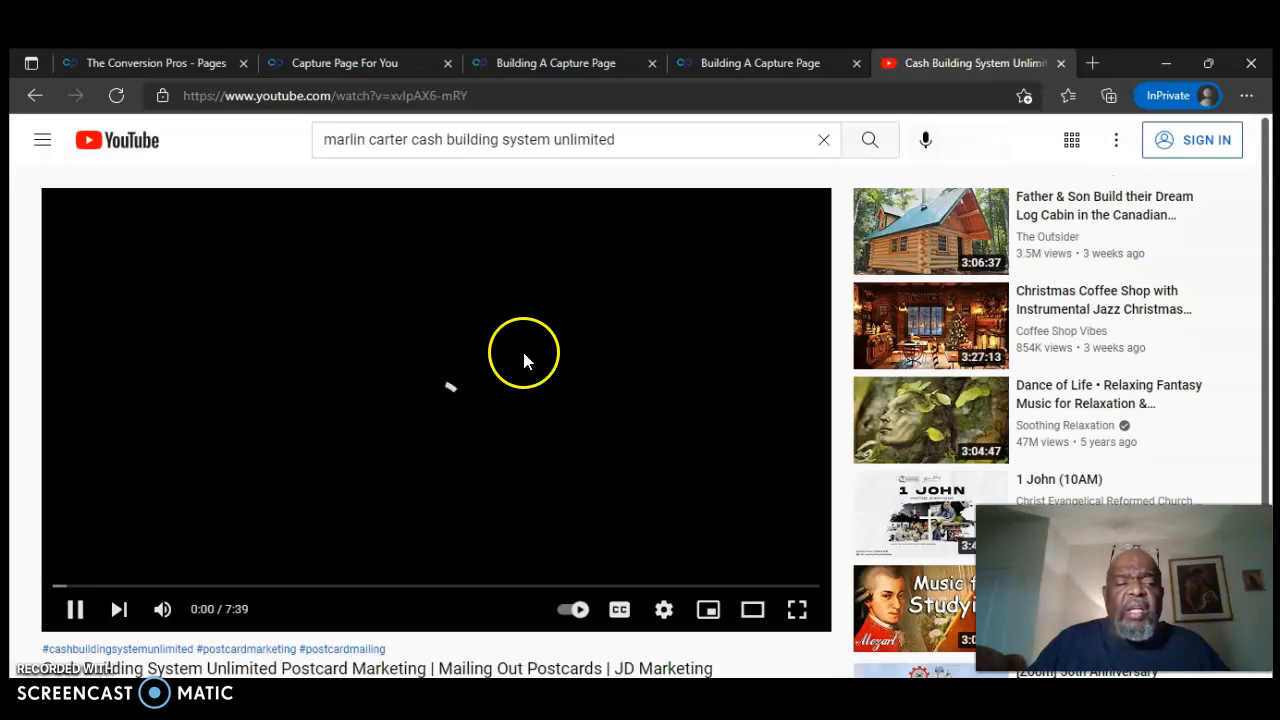
Step: Copy the share link of the "Mailing Out Postcards" video
scroll(551, 357, down, 2)
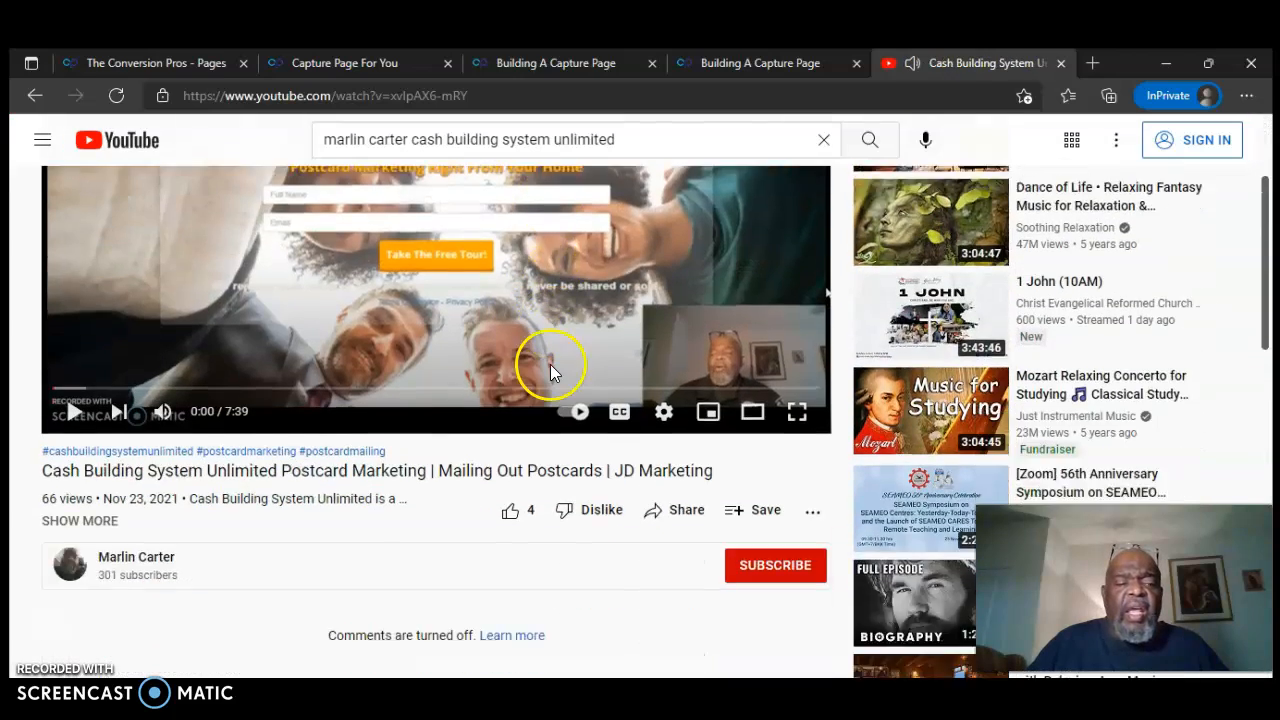
click(680, 368)
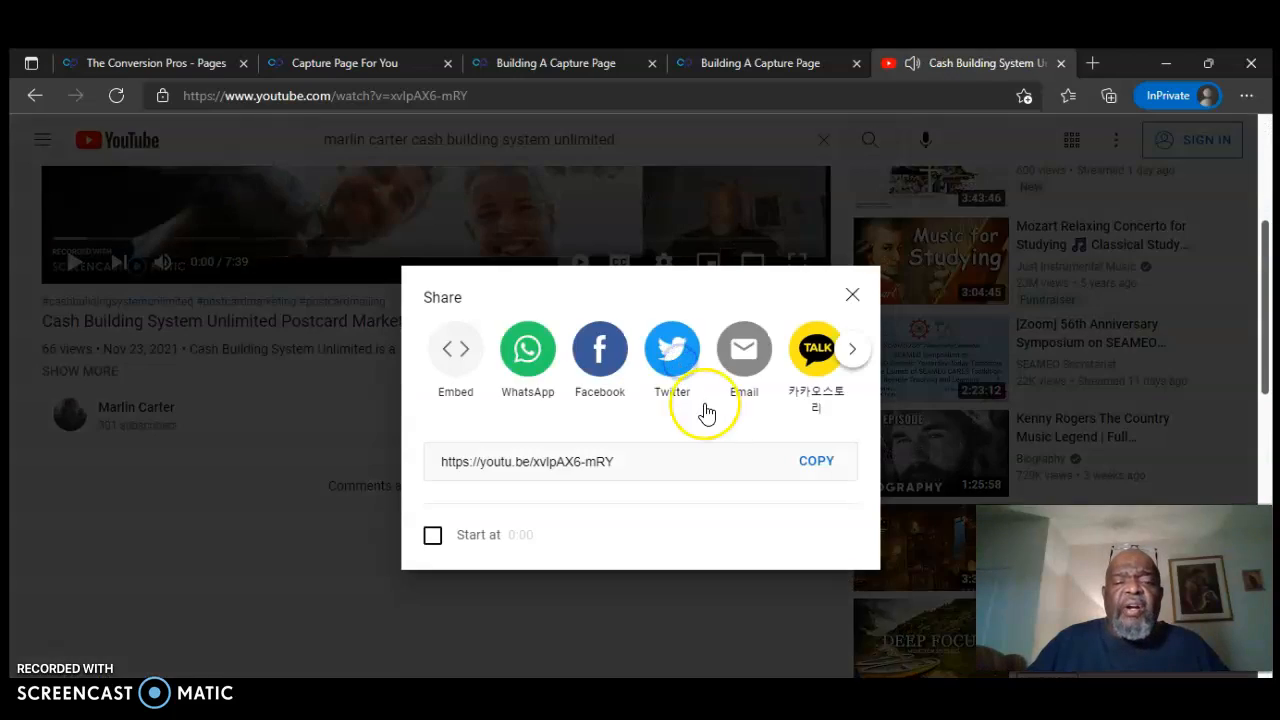
click(816, 463)
key(ctrl+c)
click(544, 60)
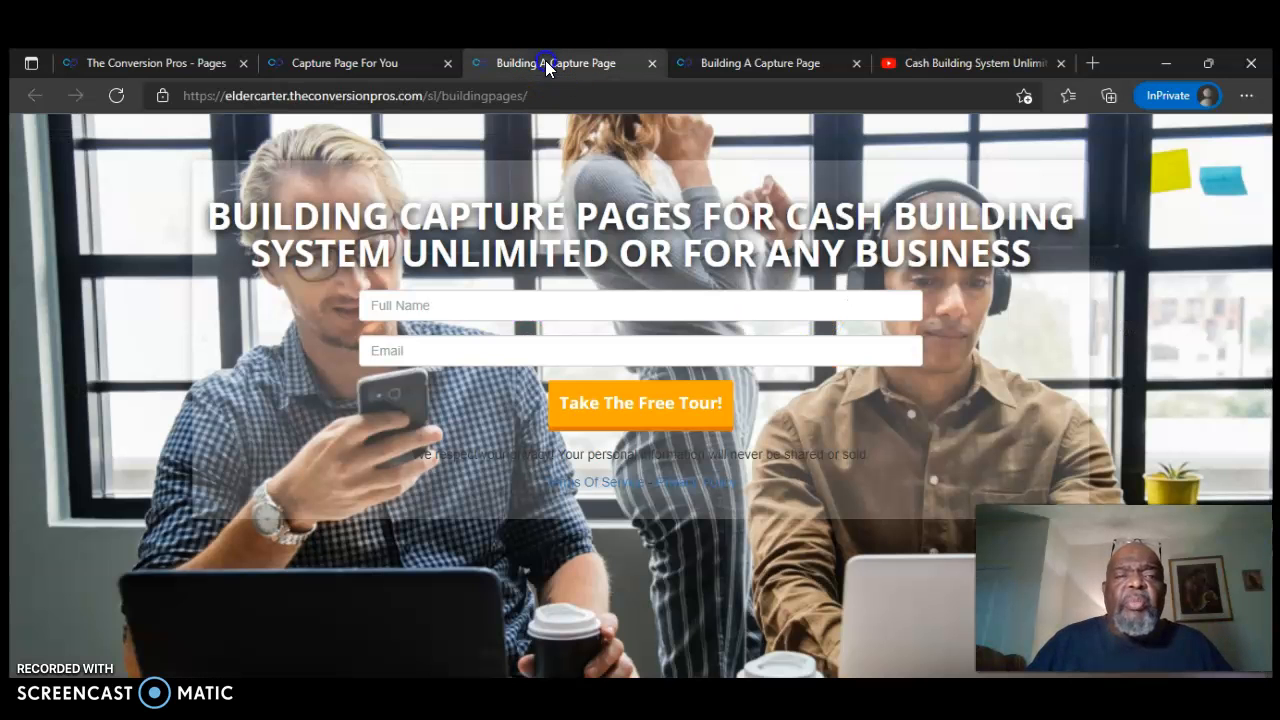
click(401, 61)
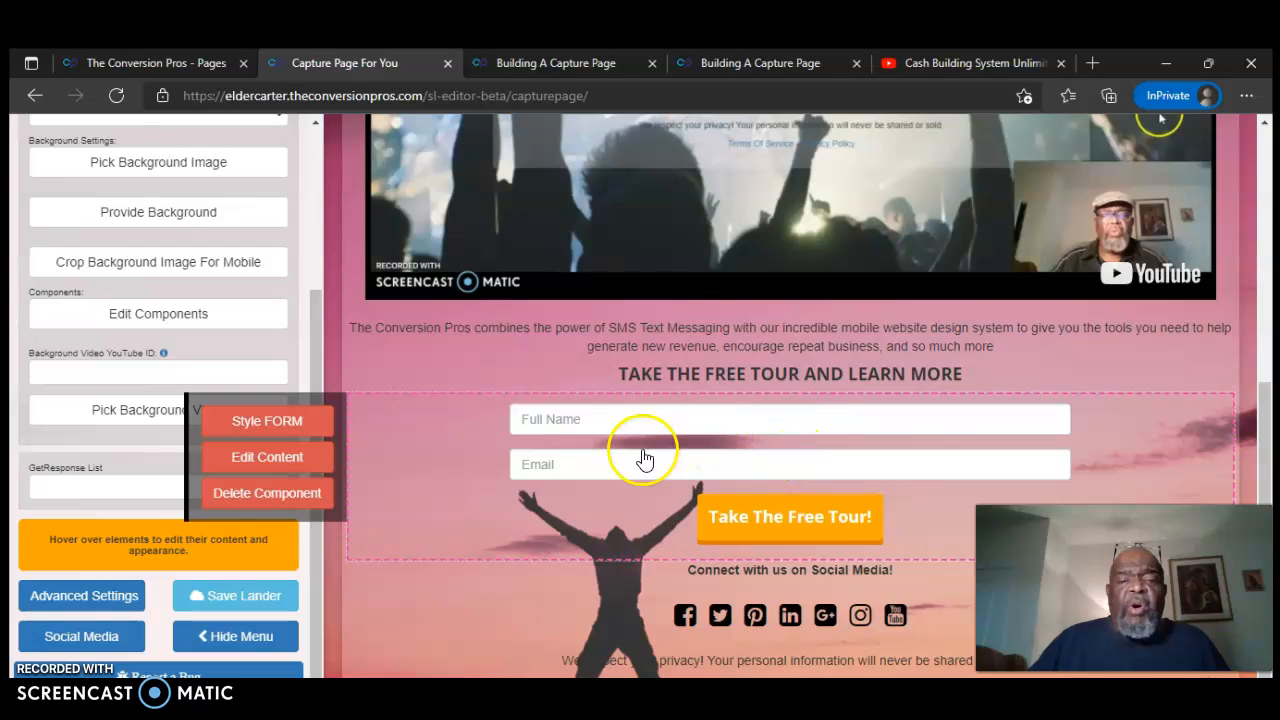
click(281, 466)
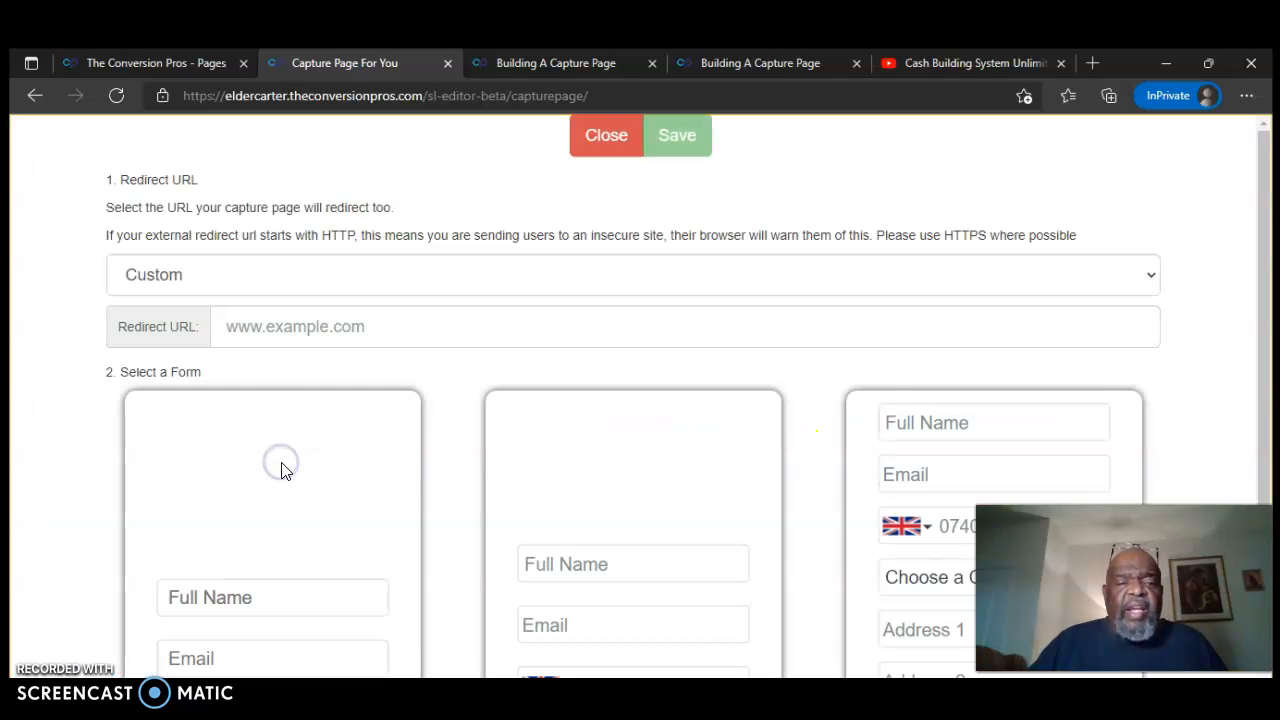
click(382, 336)
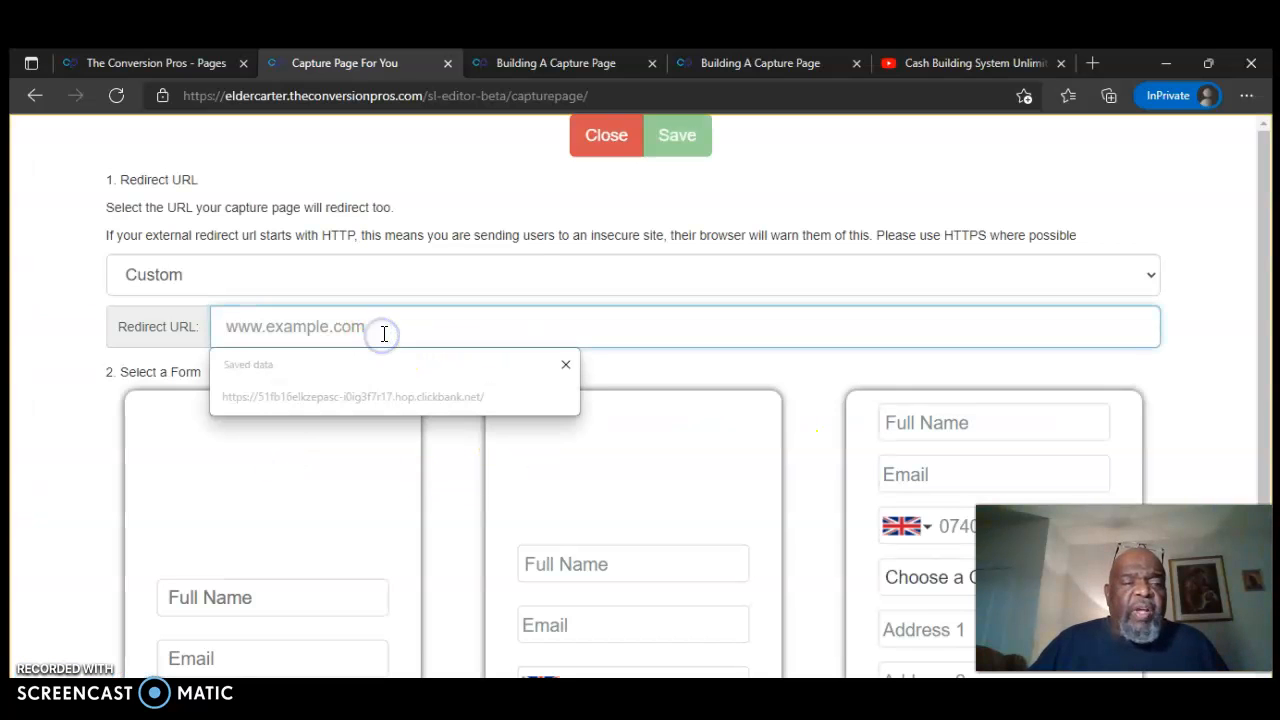
right_click(384, 334)
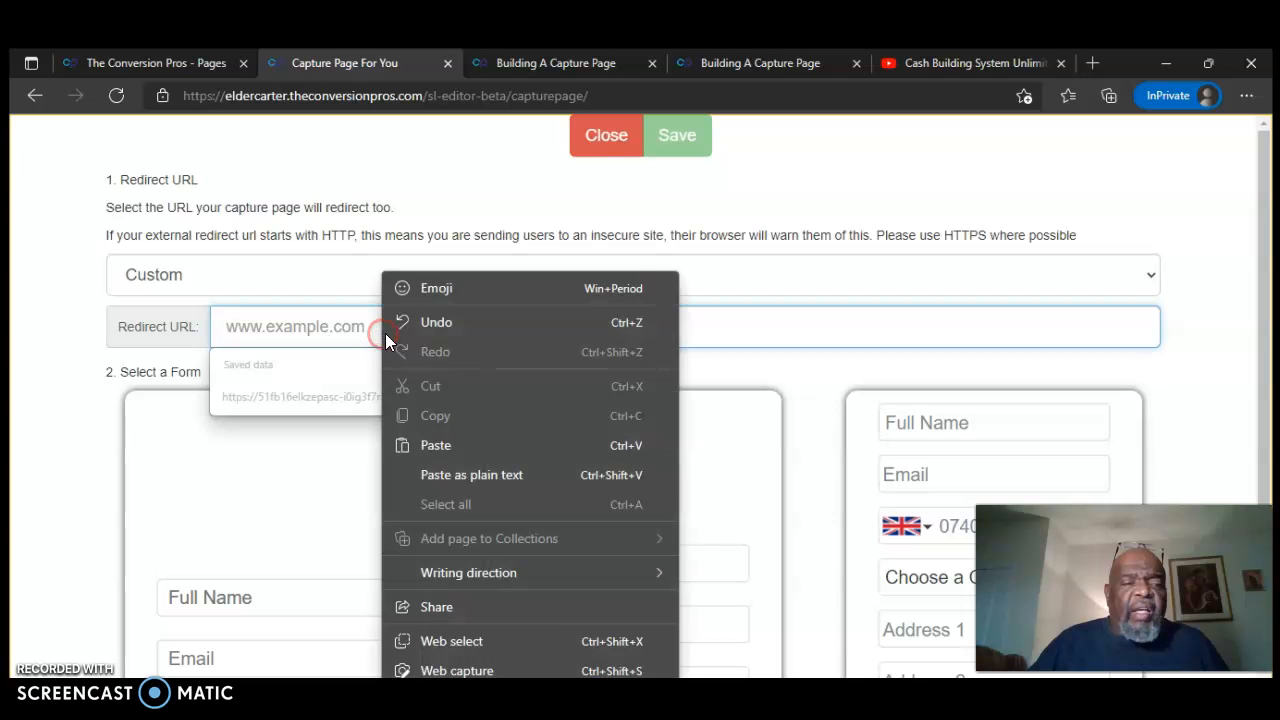
click(460, 446)
Step: Select the form with only Full Name and Email for the redirect and save the form settings
click(261, 503)
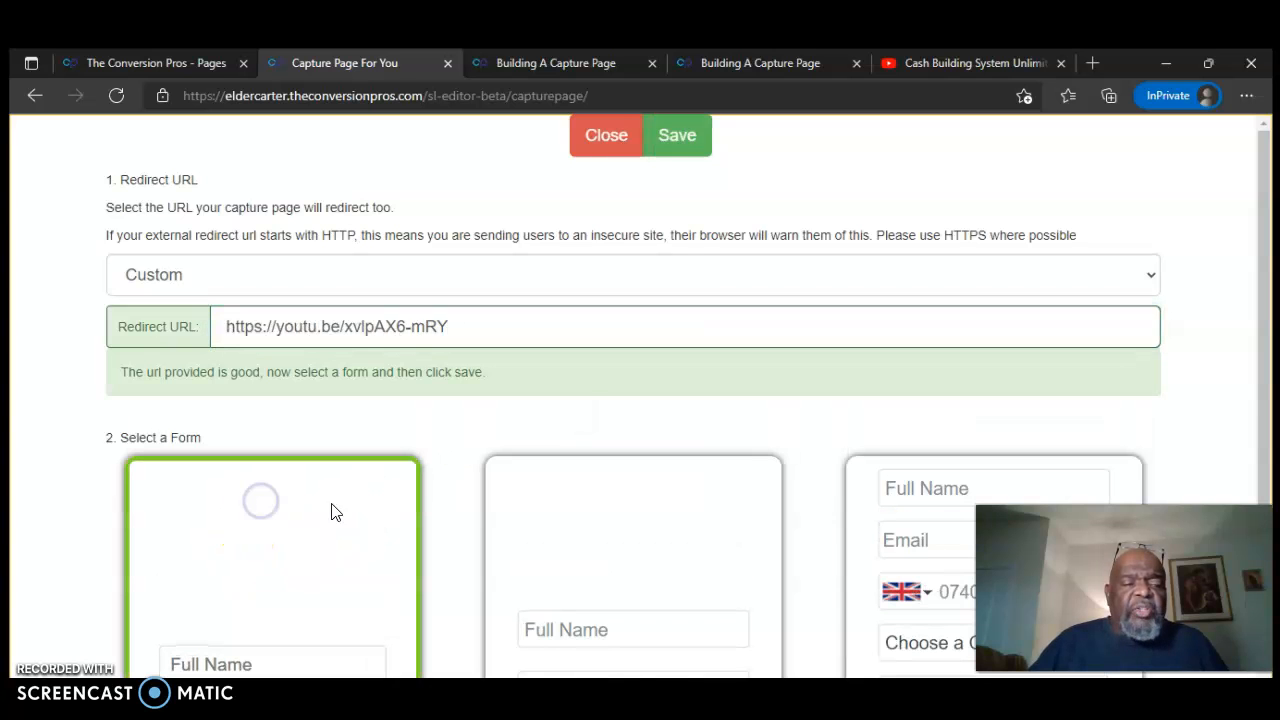
scroll(554, 406, down, 2)
scroll(460, 387, up, 2)
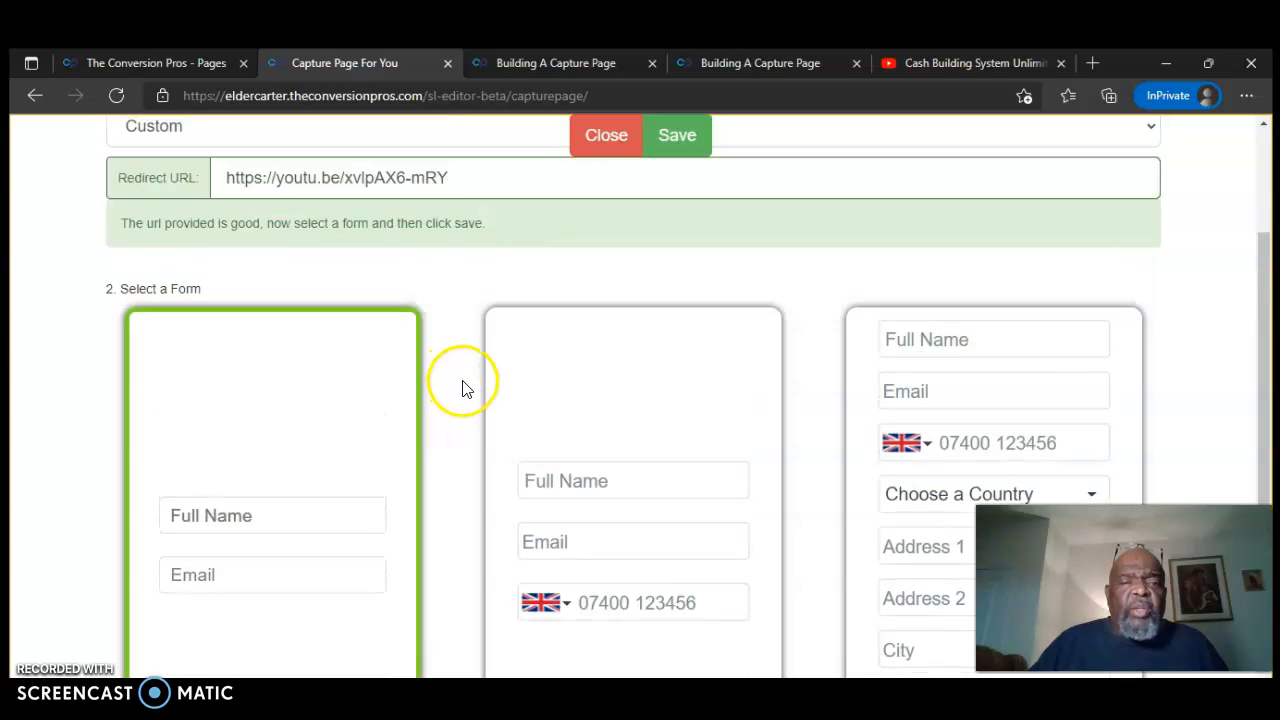
click(673, 148)
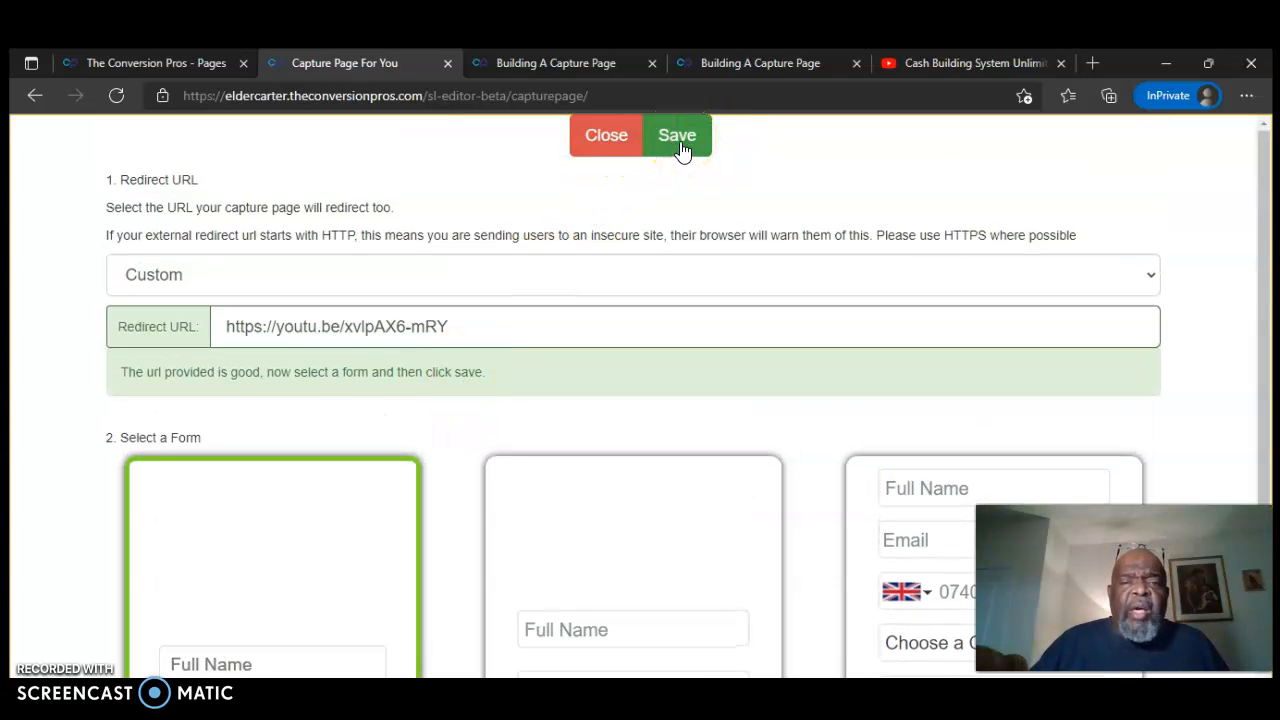
click(680, 139)
click(726, 402)
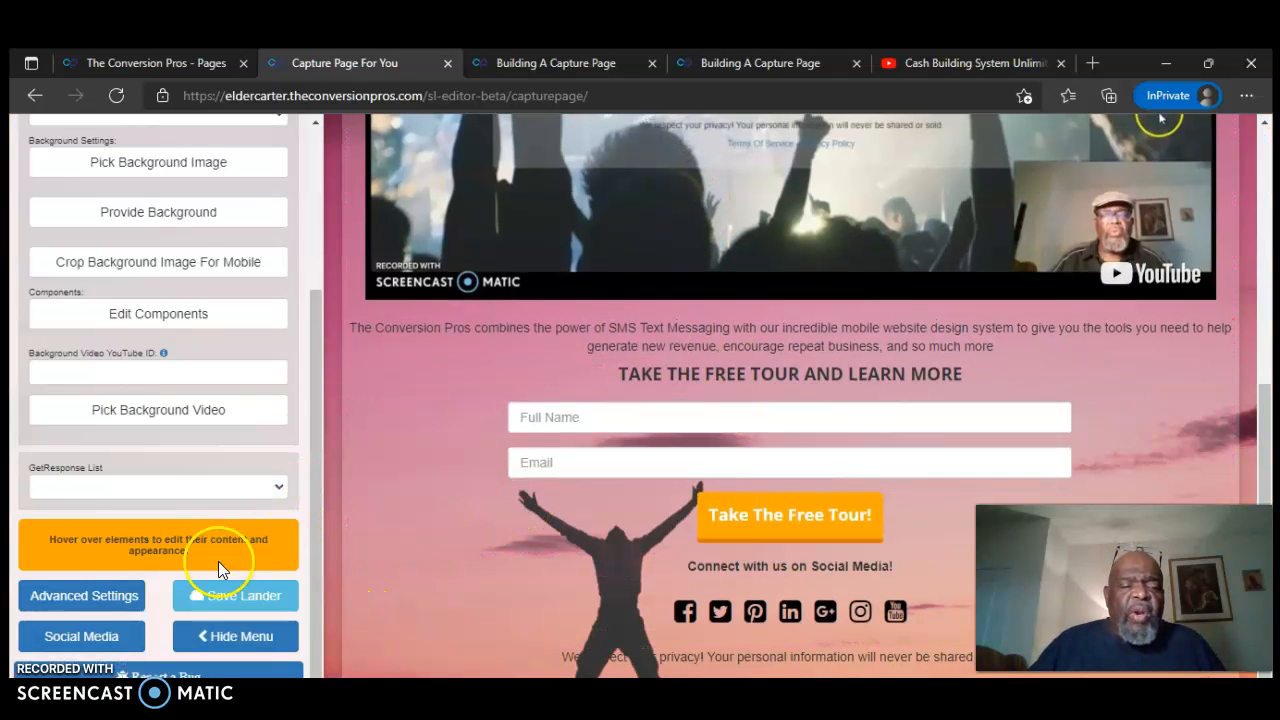
Step: Save the "Capture Page For You" lander and review its headline and video in the editor
click(229, 605)
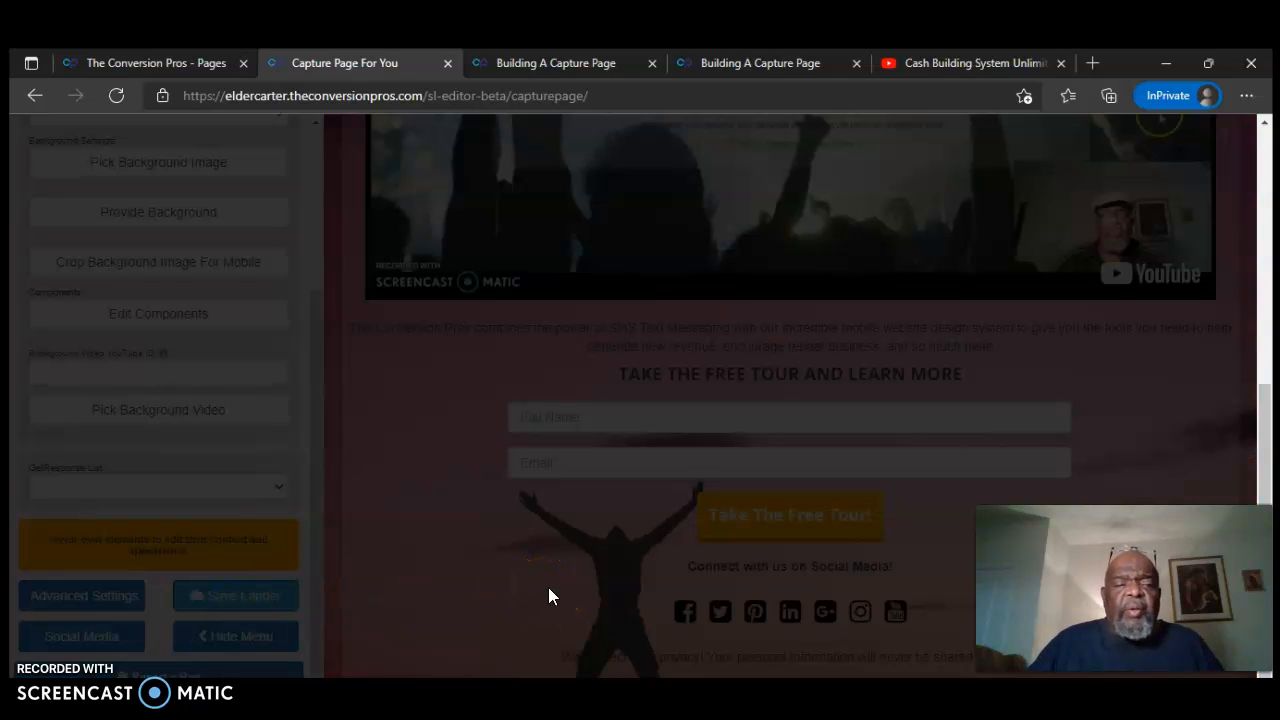
scroll(738, 533, up, 2)
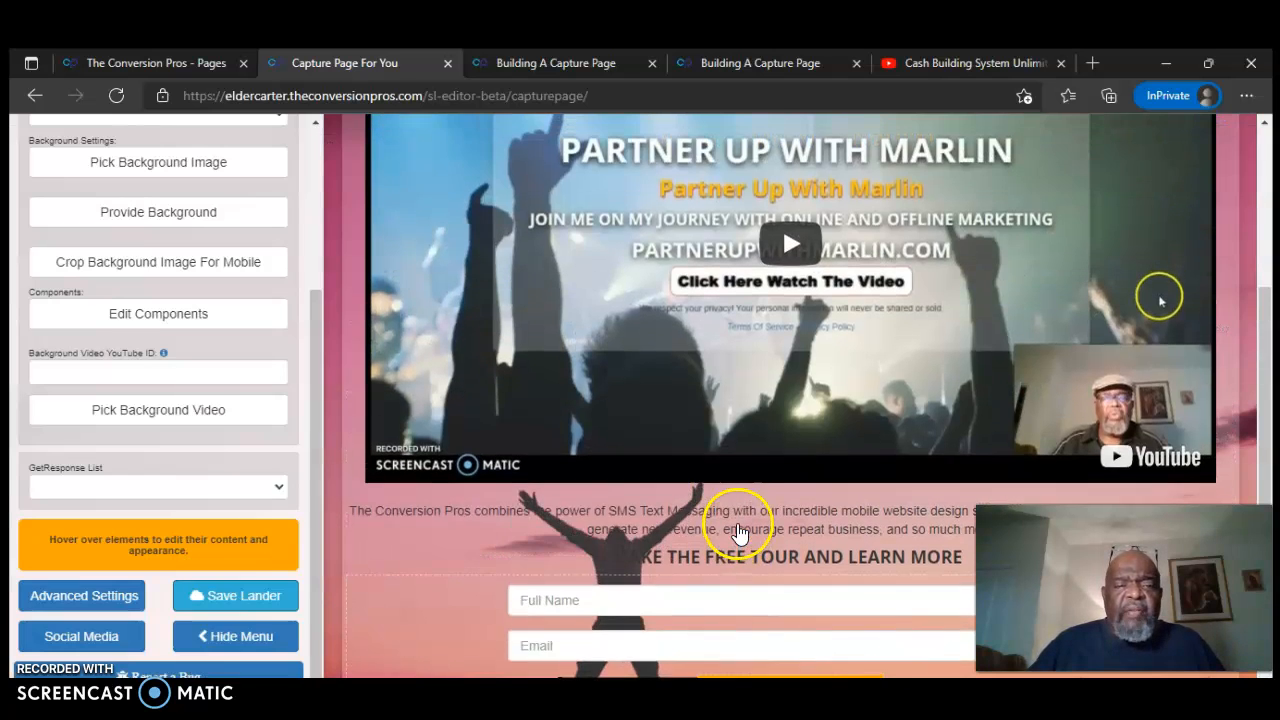
scroll(738, 533, up, 3)
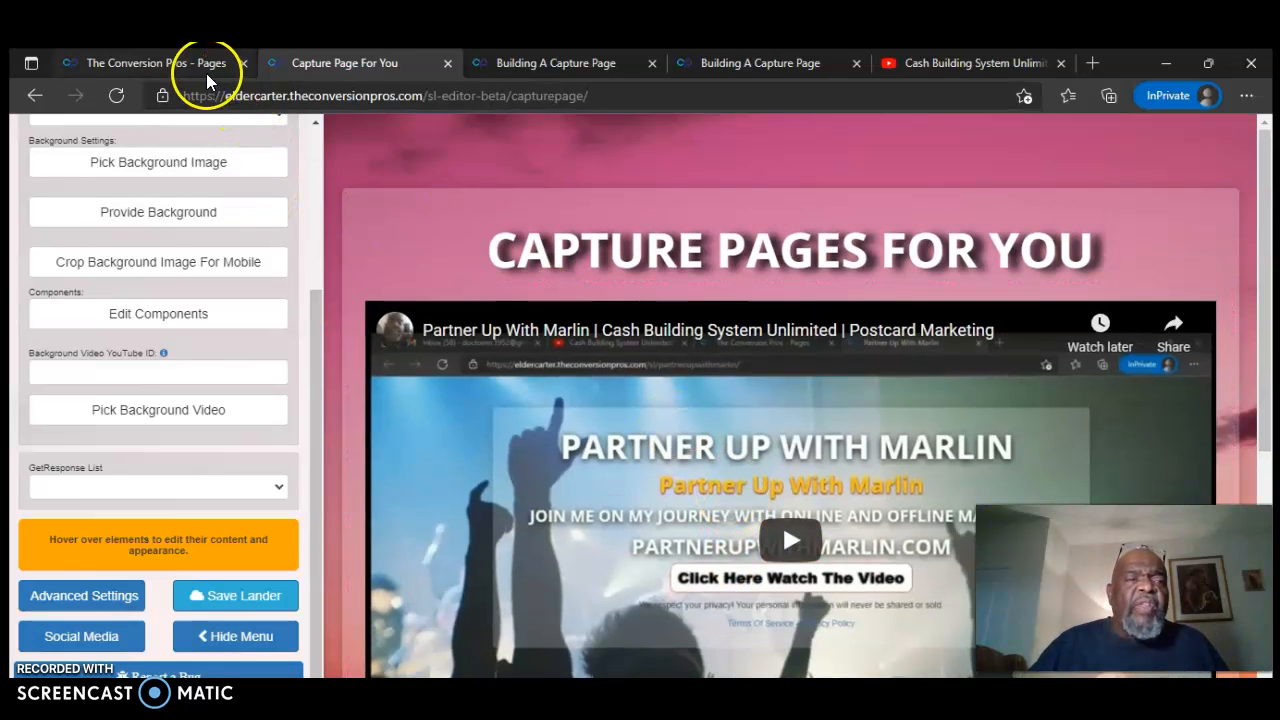
Step: Reopen the Page Builder's list of pages, dismiss the guided tour hint, and preview the public link of the capturepage entry
click(201, 60)
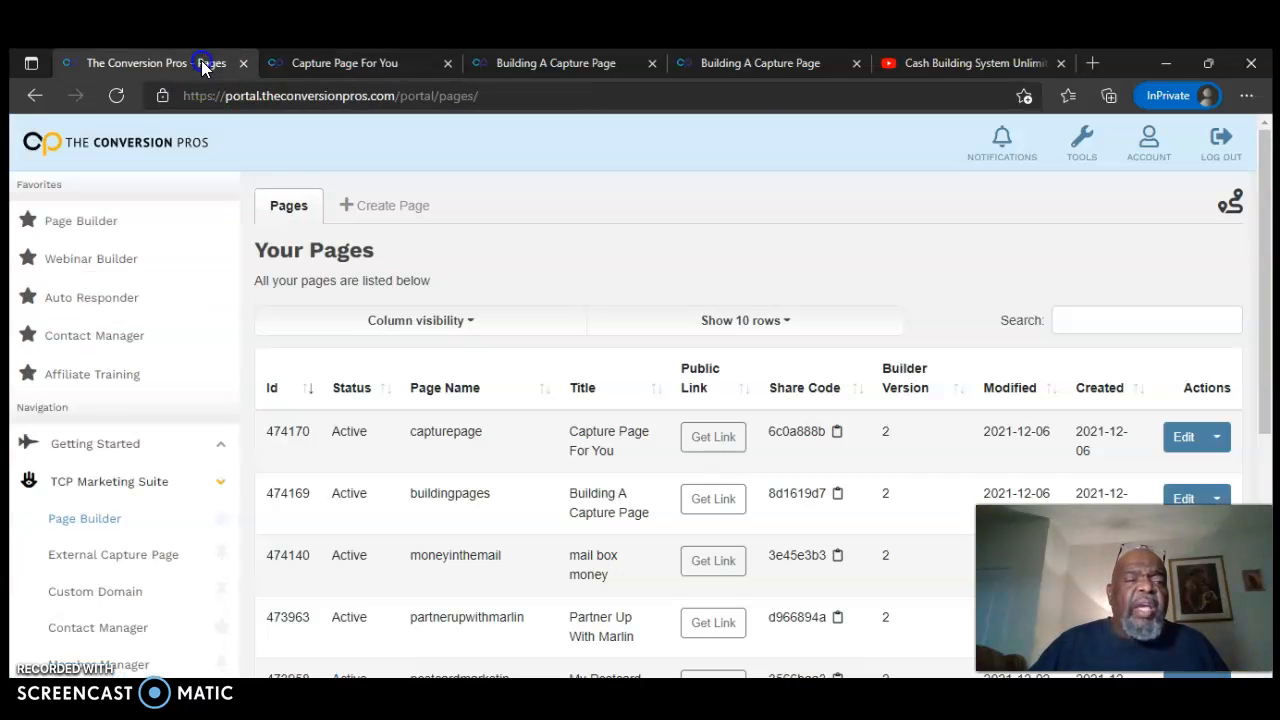
click(101, 224)
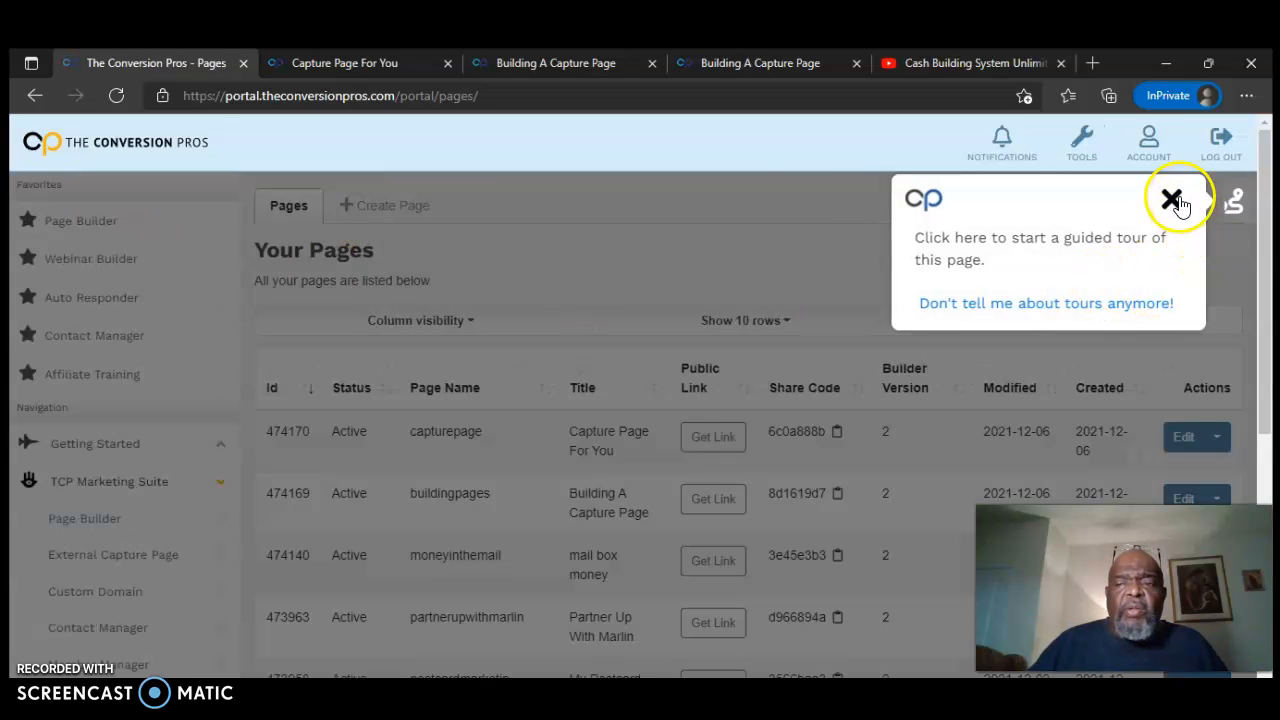
click(1175, 199)
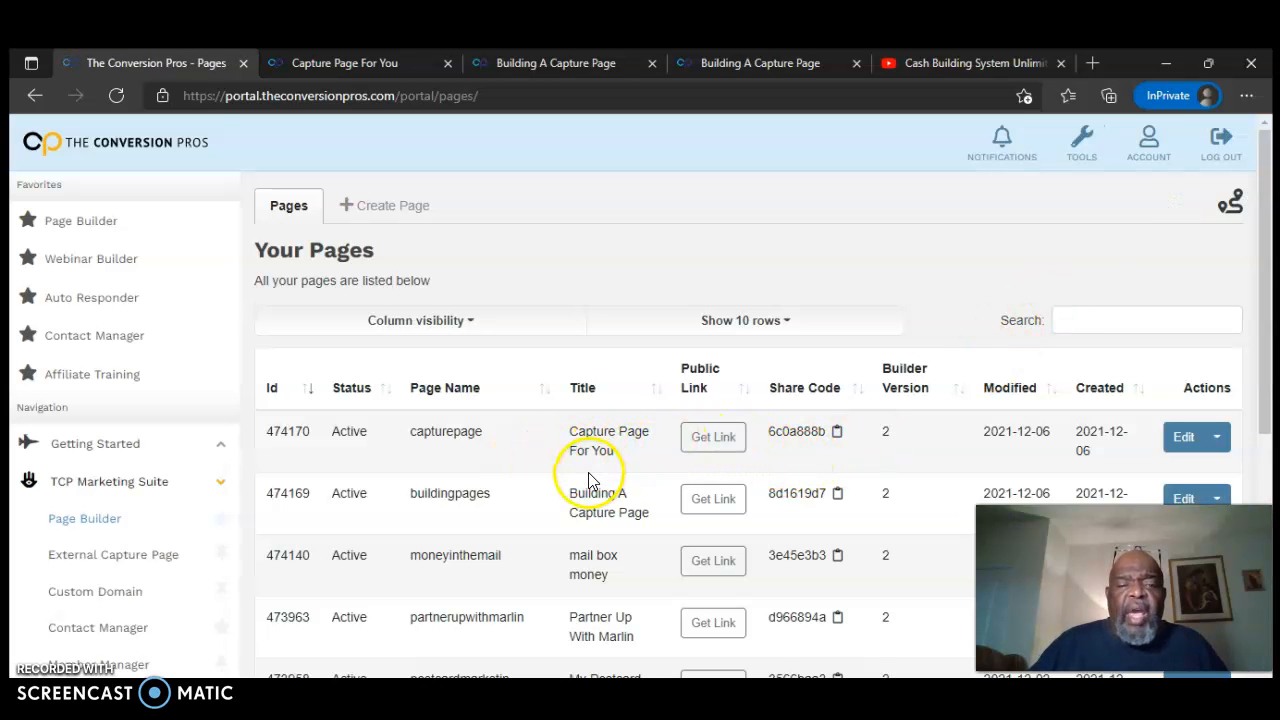
click(715, 439)
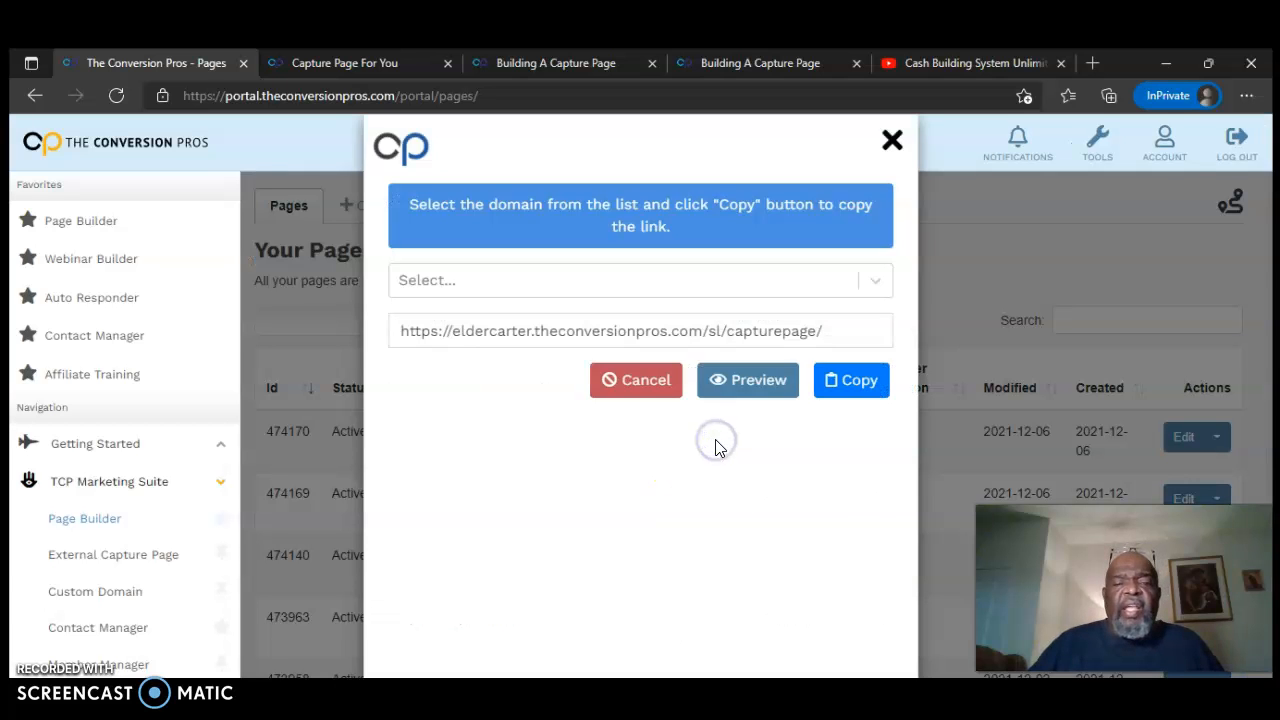
click(760, 381)
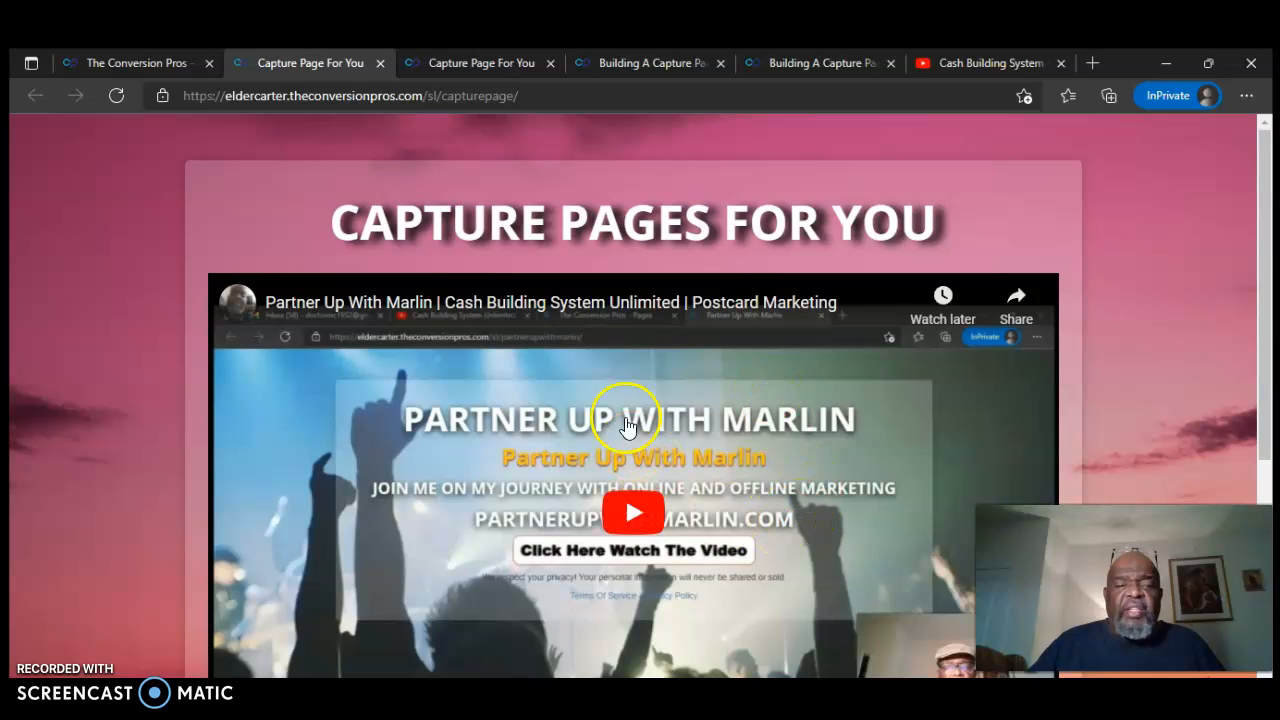
scroll(571, 470, down, 3)
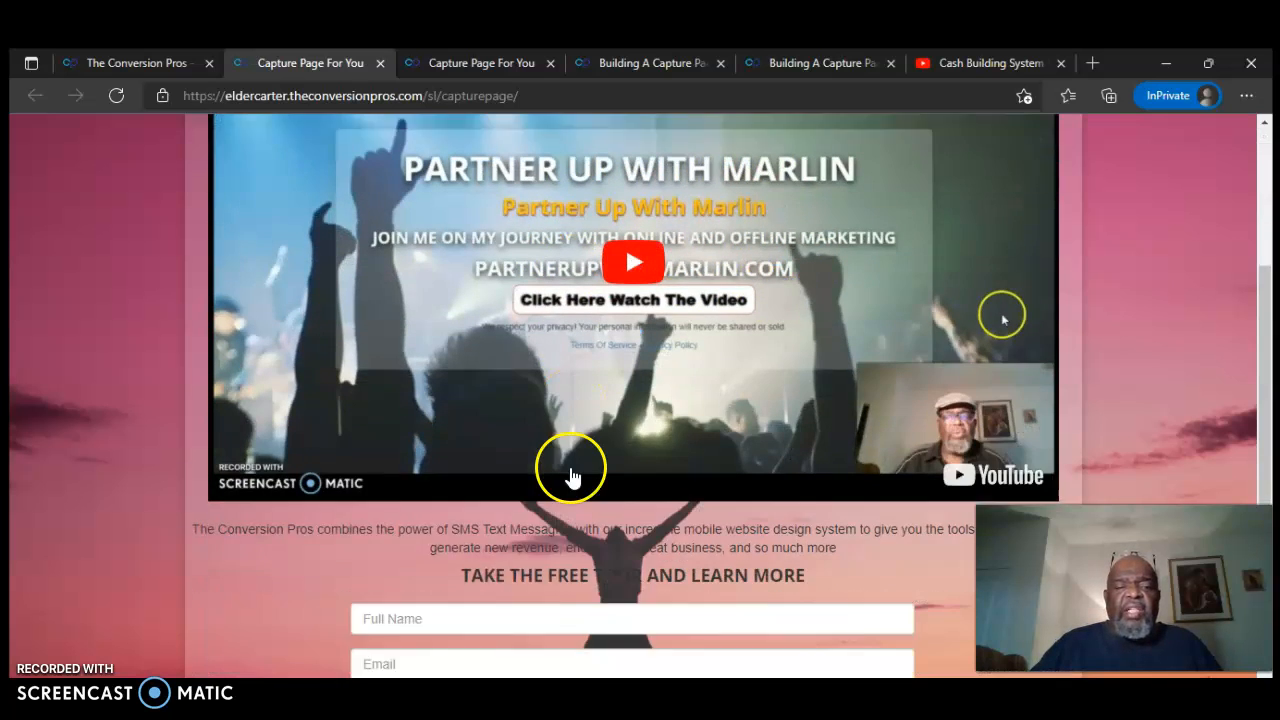
scroll(571, 471, up, 3)
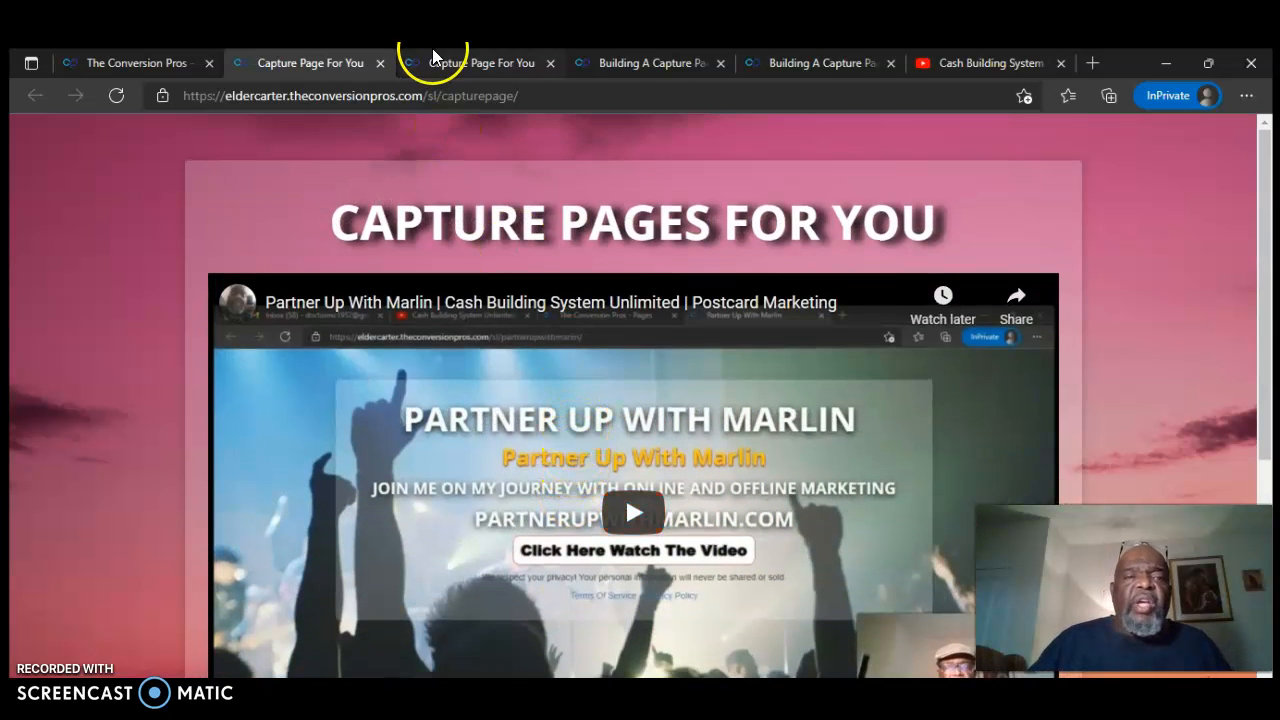
Step: Close the public link dialog in the pages list and view the already open public "Building A Capture Page" page
click(151, 60)
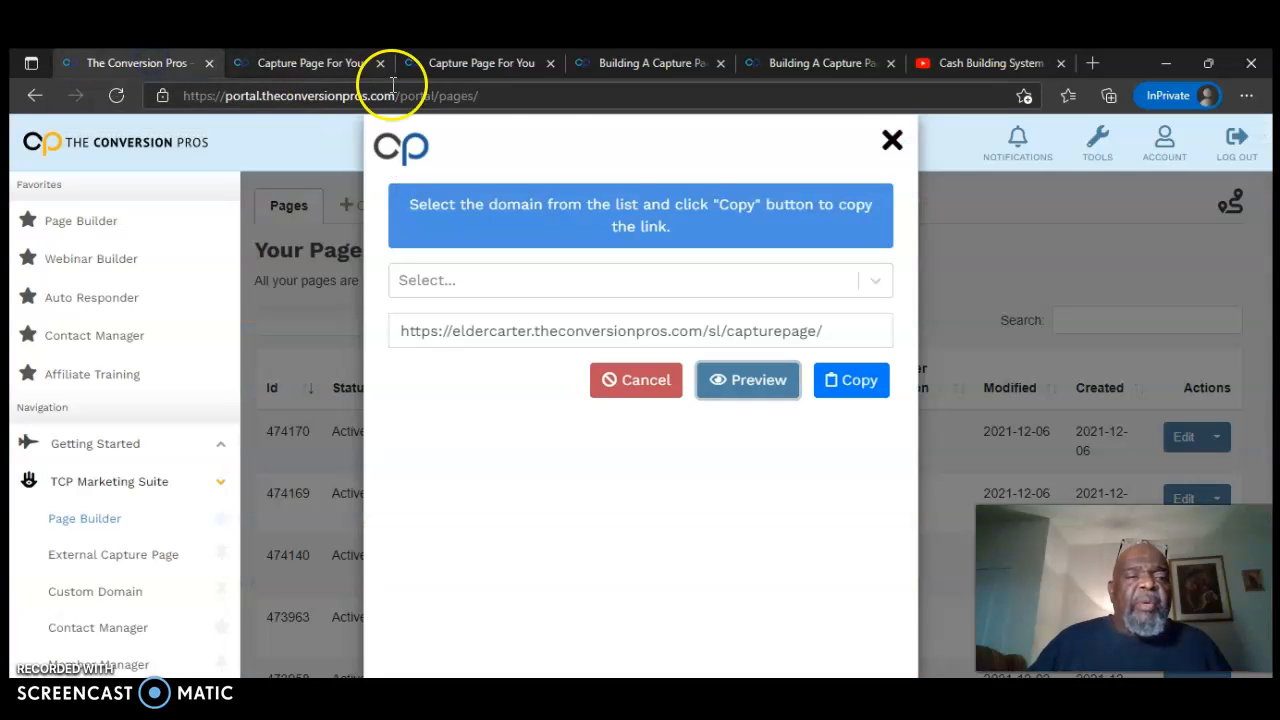
click(891, 145)
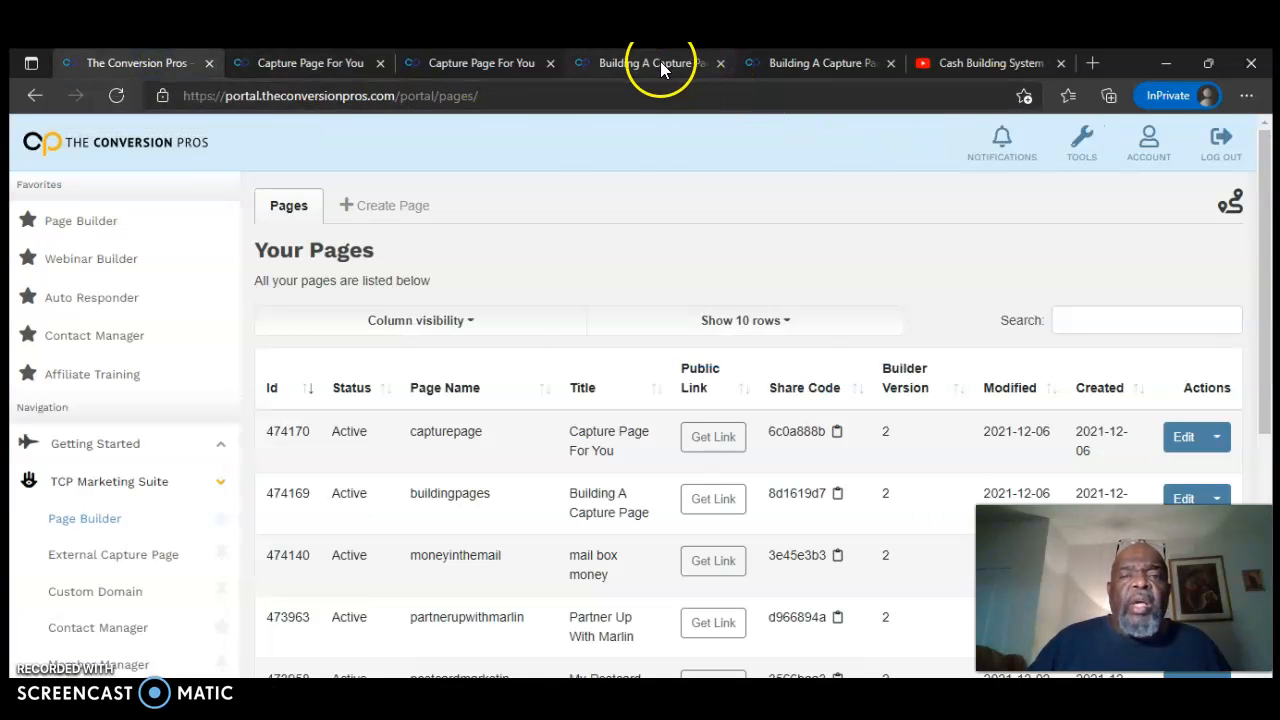
click(660, 62)
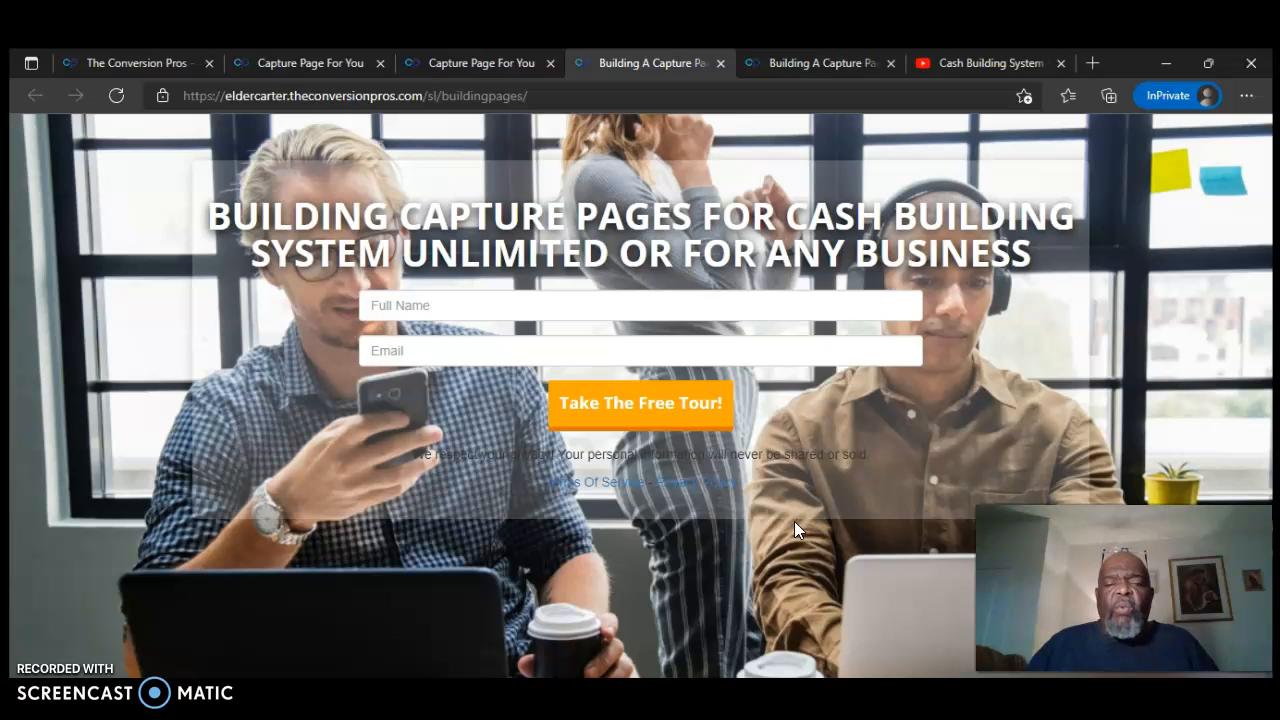
click(914, 506)
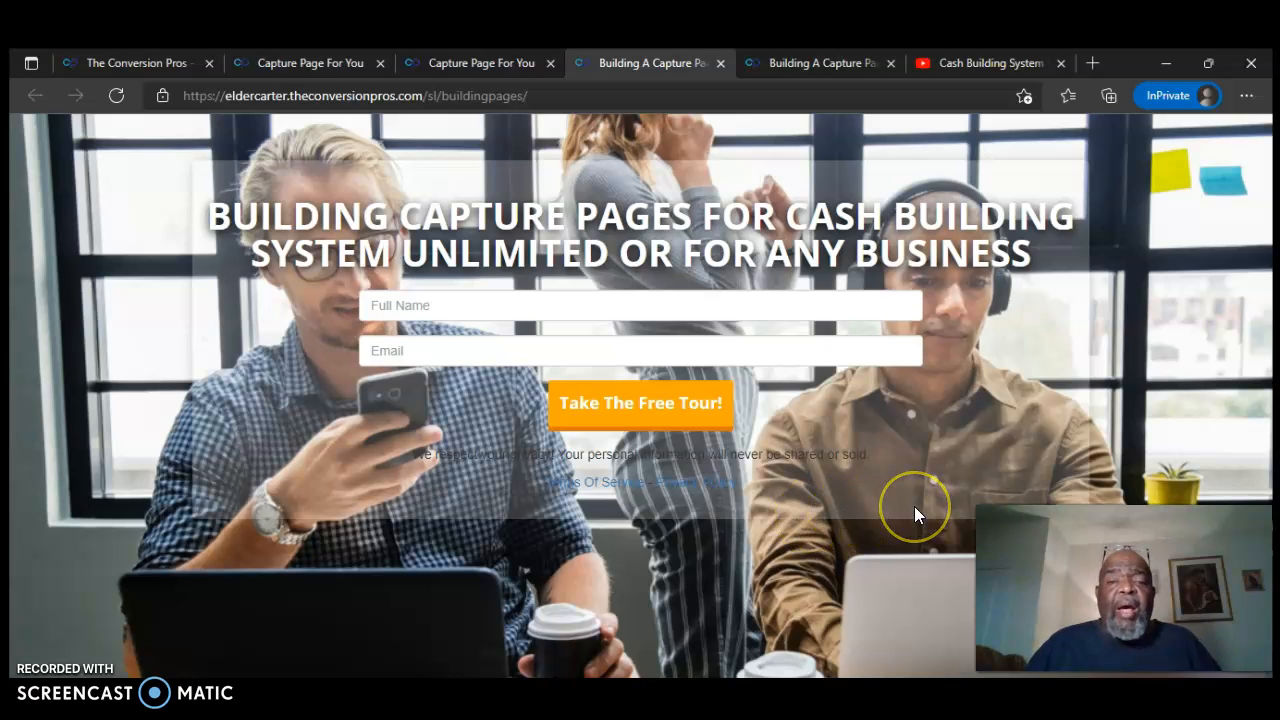